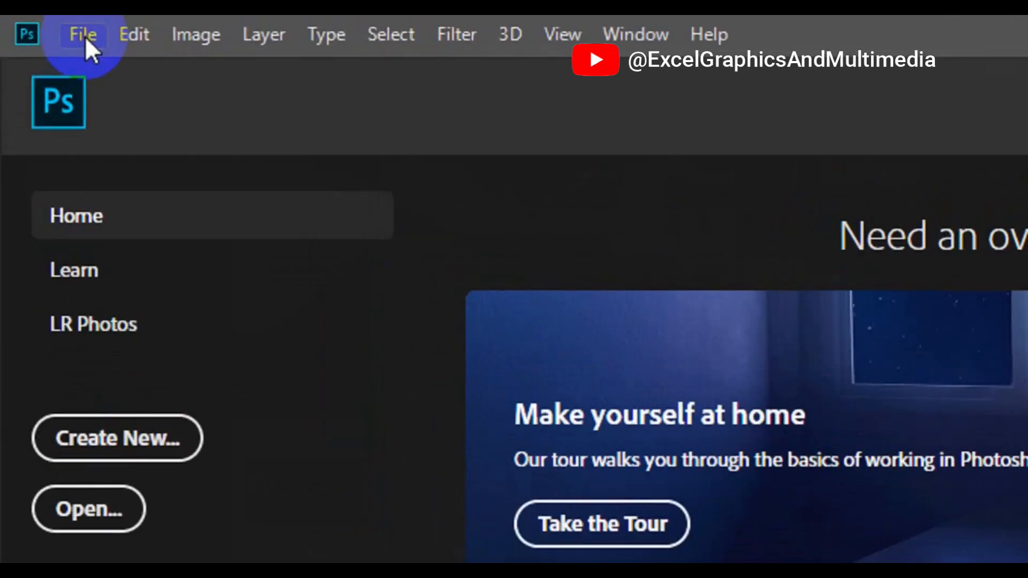
Start a new document named Business Card, 3.25 inches wide by 1.75 inches high
{"action": "left_click", "coordinate": [84, 35]}
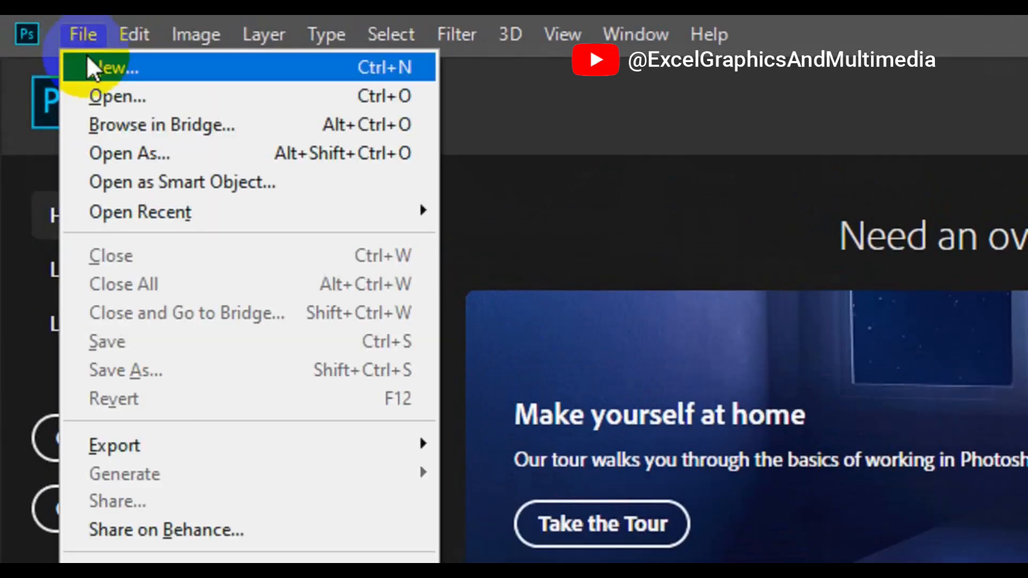
{"action": "left_click", "coordinate": [159, 75]}
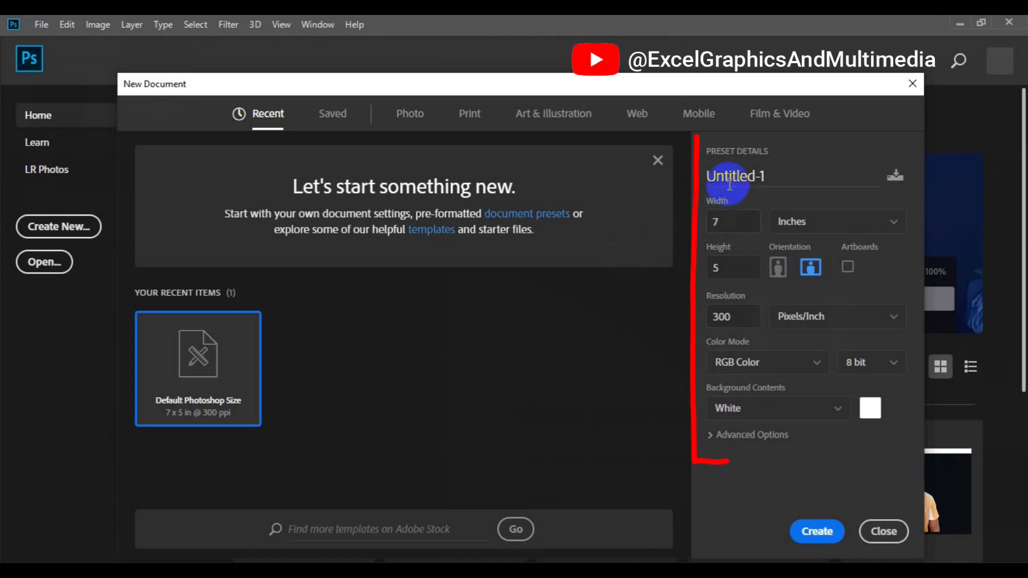
{"action": "left_click", "coordinate": [740, 179]}
{"action": "left_click", "coordinate": [740, 179]}
{"action": "type", "text": "Business Card"}
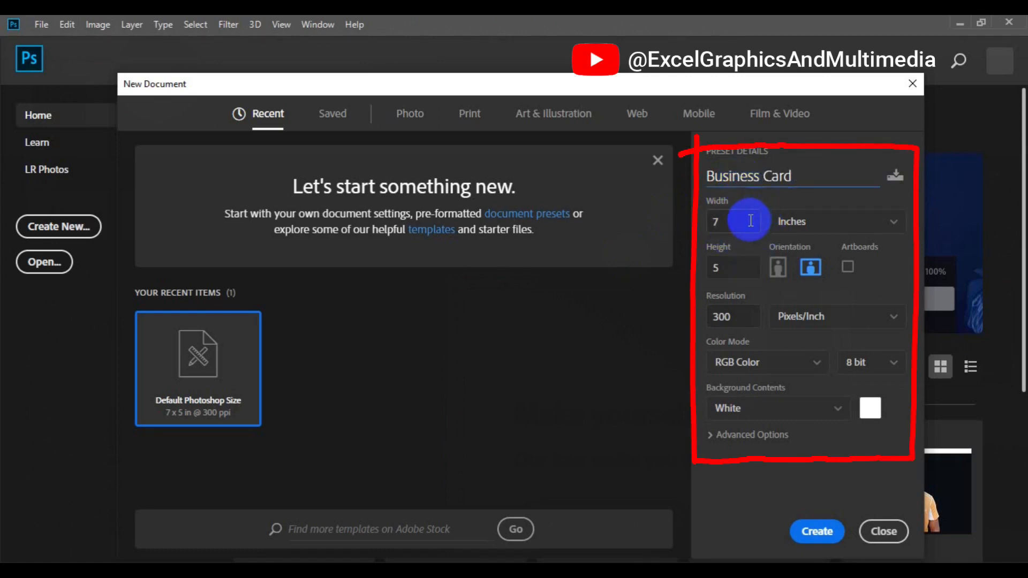
{"action": "left_click", "coordinate": [749, 221]}
{"action": "type", "text": "3"}
{"action": "key", "text": "Return"}
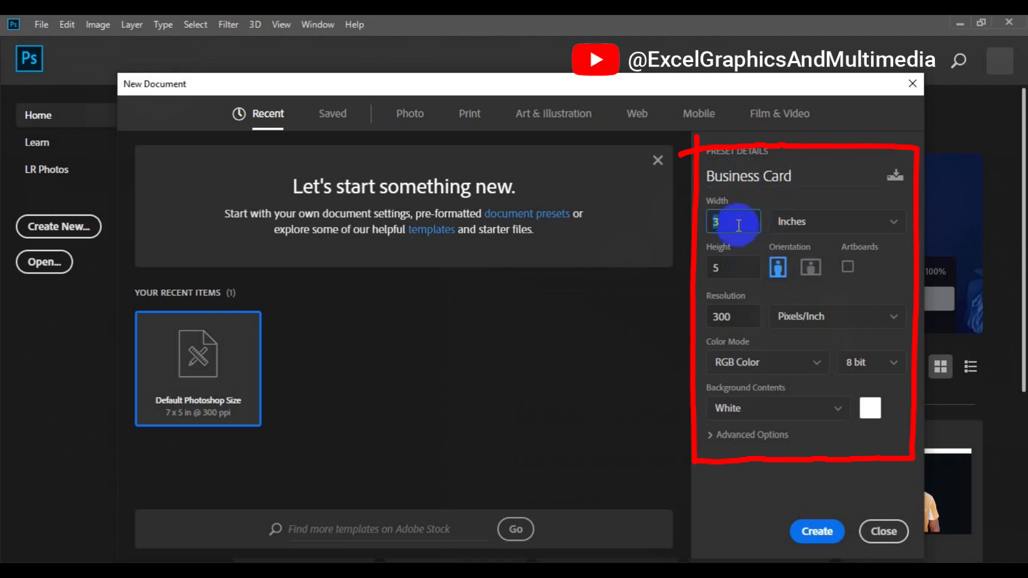
{"action": "type", "text": "3.25"}
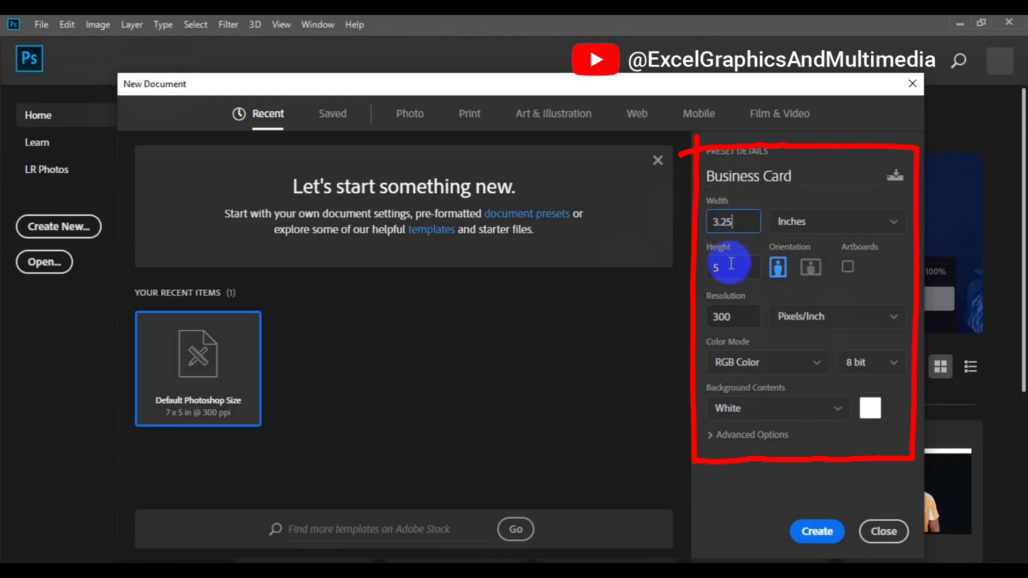
{"action": "left_click", "coordinate": [732, 272]}
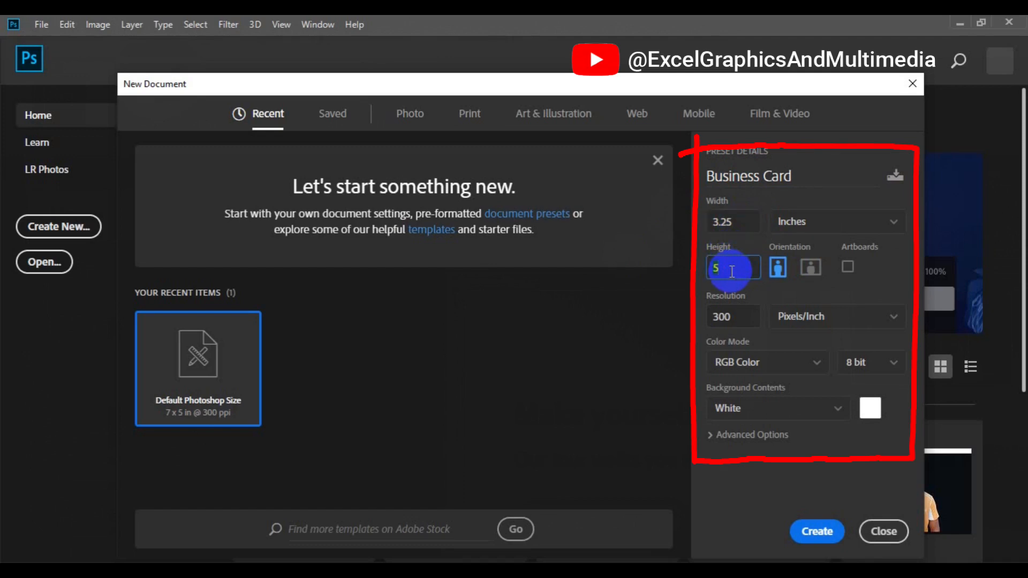
{"action": "type", "text": "1.75"}
Keep resolution at 300 ppi, set colour mode to CMYK Color, and create the document
{"action": "left_click", "coordinate": [741, 318]}
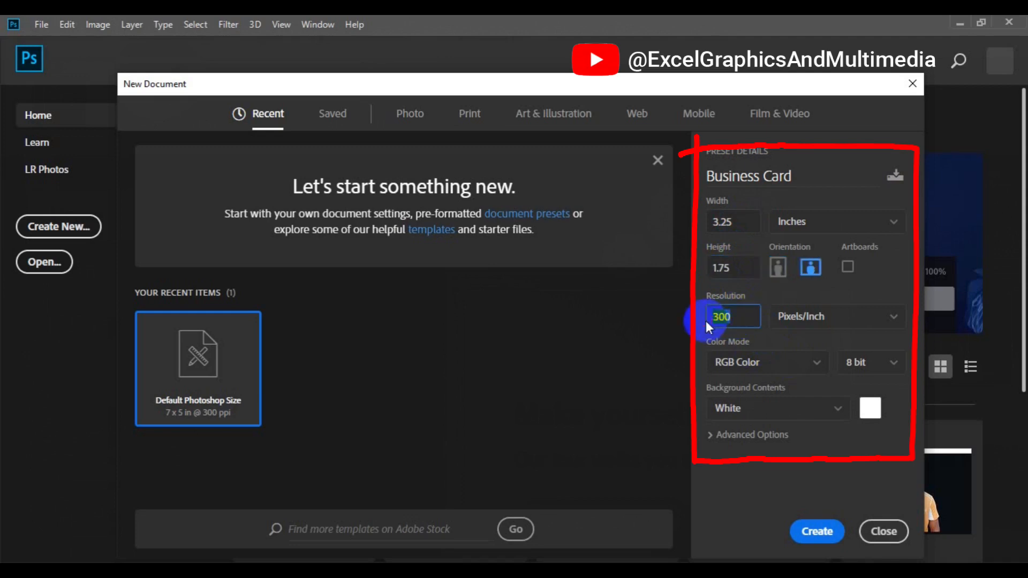
{"action": "left_click", "coordinate": [815, 368]}
{"action": "left_click", "coordinate": [815, 368]}
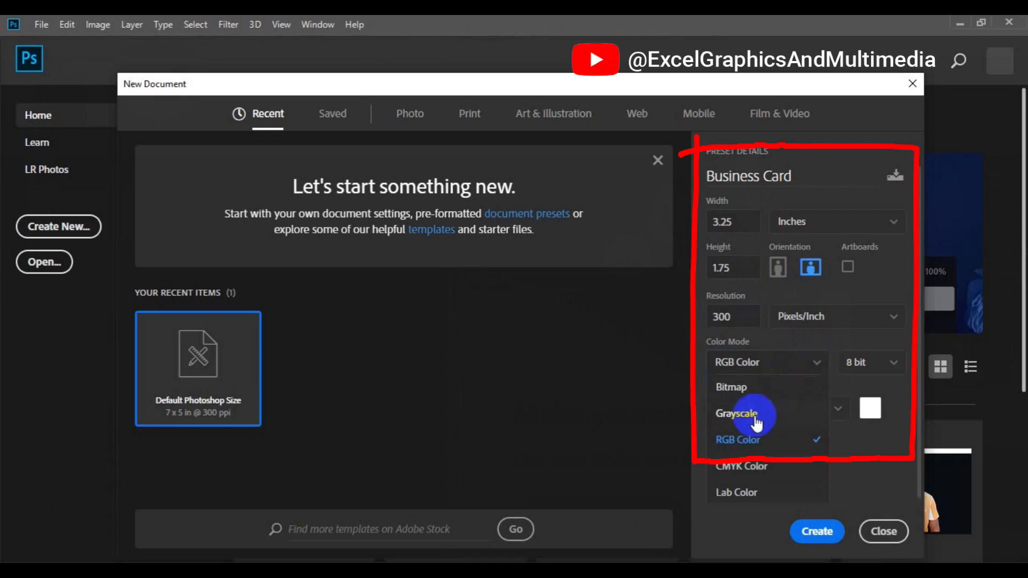
{"action": "left_click", "coordinate": [755, 479]}
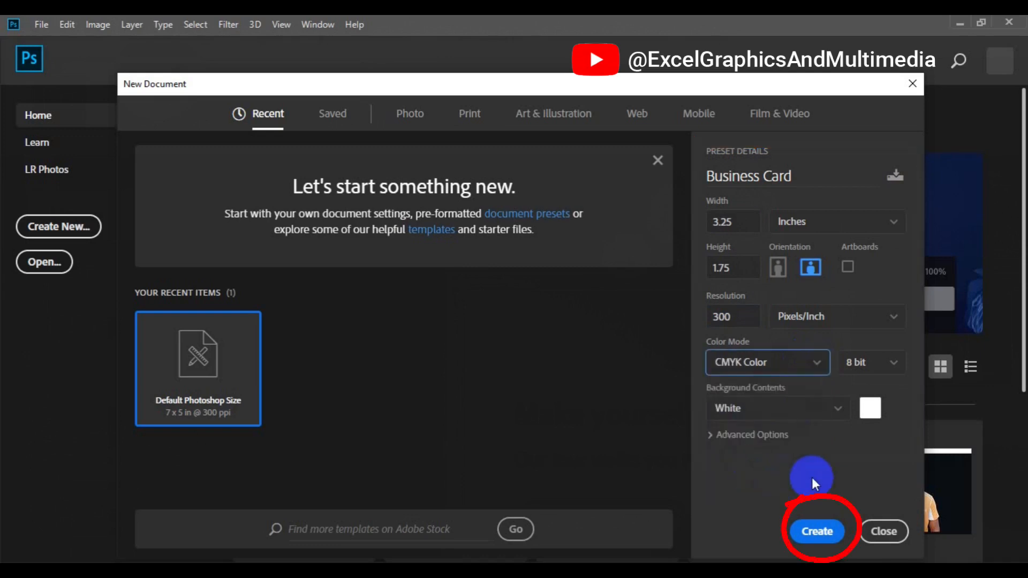
{"action": "left_click", "coordinate": [824, 537]}
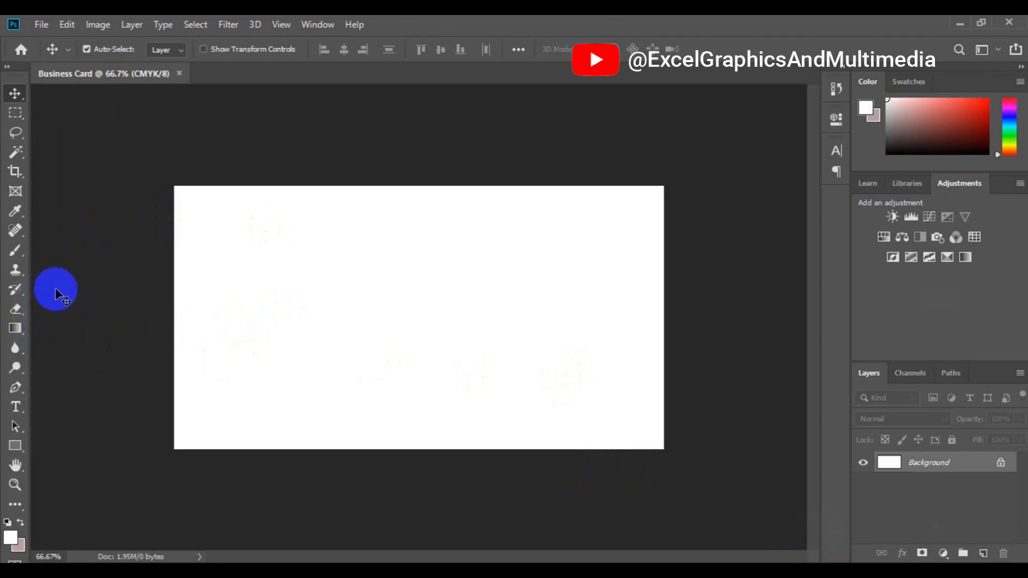
Turn on rulers and place guides along the card's left, top, right and bottom edges
{"action": "left_click", "coordinate": [282, 25]}
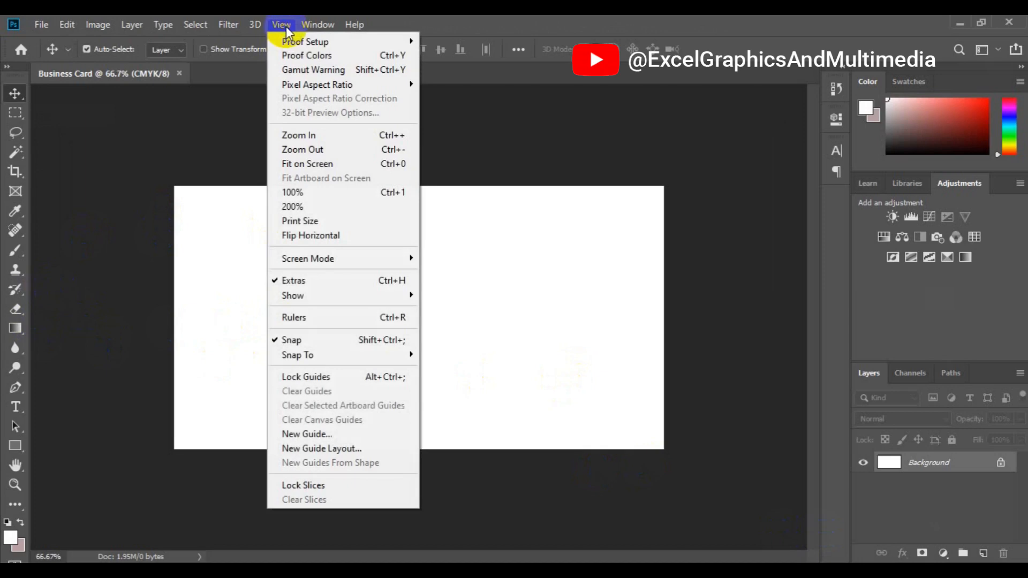
{"action": "left_click", "coordinate": [316, 321]}
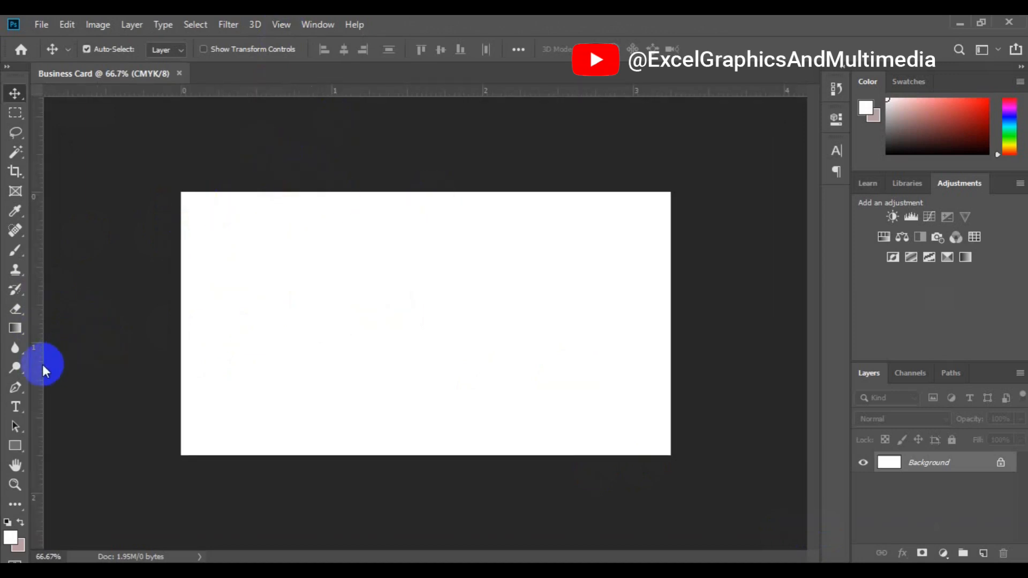
{"action": "left_click_drag", "start_coordinate": [43, 364], "coordinate": [181, 386]}
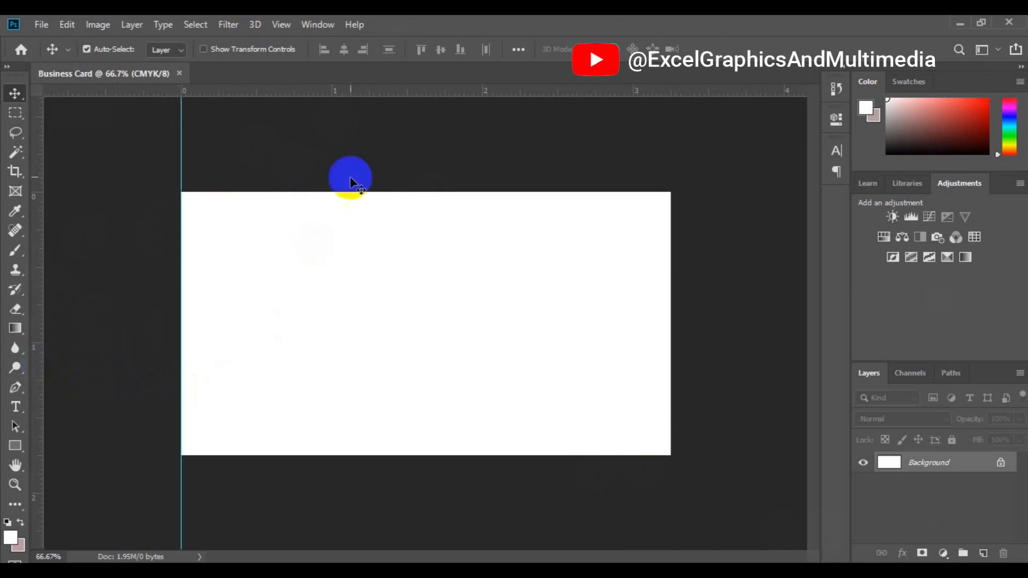
{"action": "left_click_drag", "start_coordinate": [364, 94], "coordinate": [374, 194]}
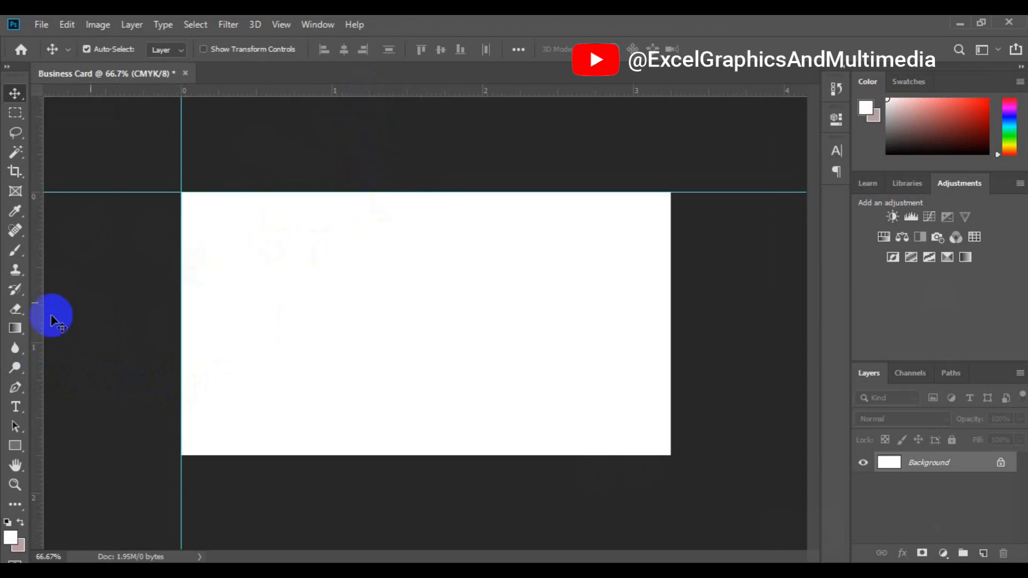
{"action": "left_click_drag", "start_coordinate": [37, 325], "coordinate": [485, 346]}
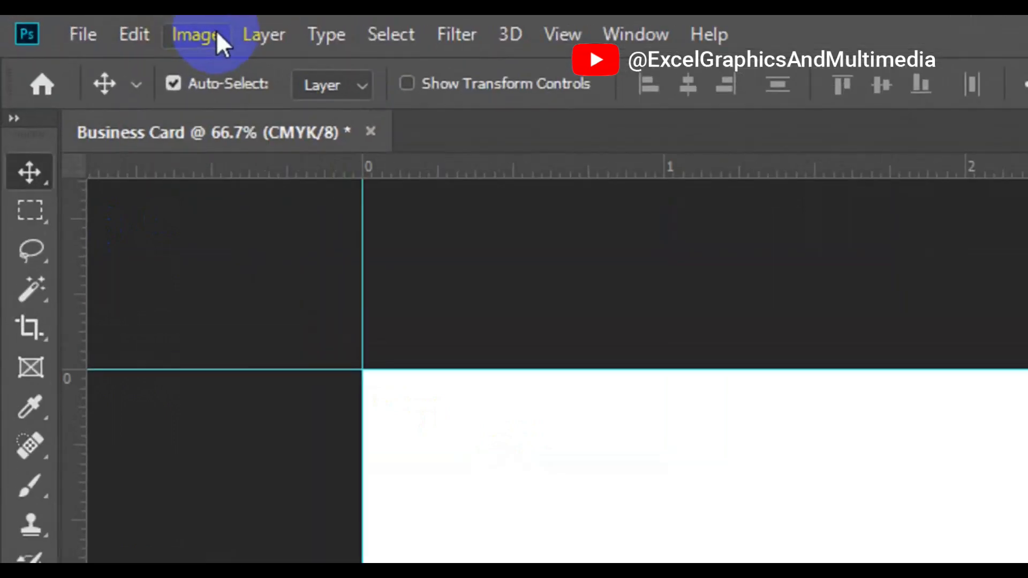
Add 0.25 inch to both canvas width and height in Canvas Size
{"action": "left_click", "coordinate": [217, 33]}
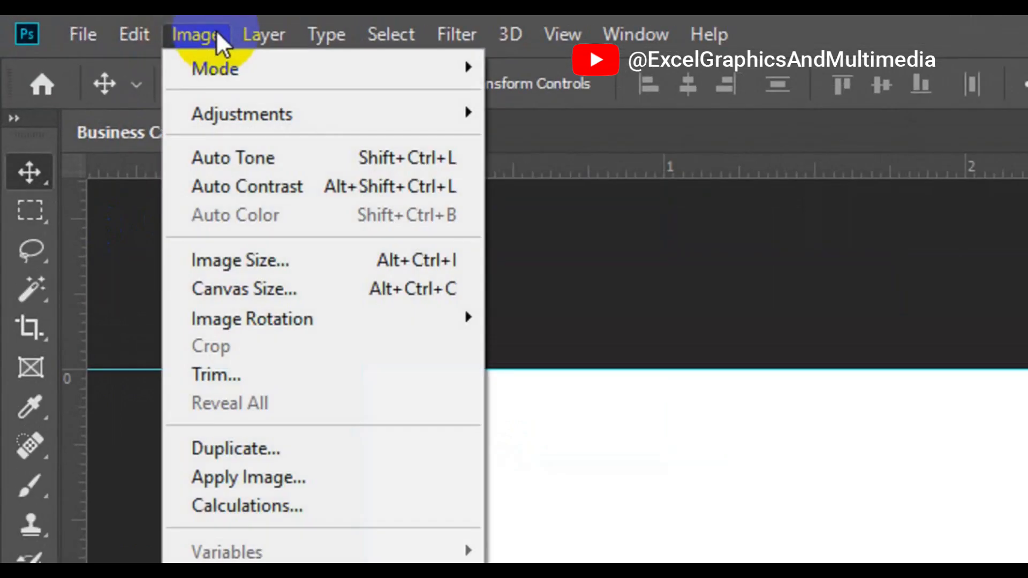
{"action": "left_click", "coordinate": [290, 285]}
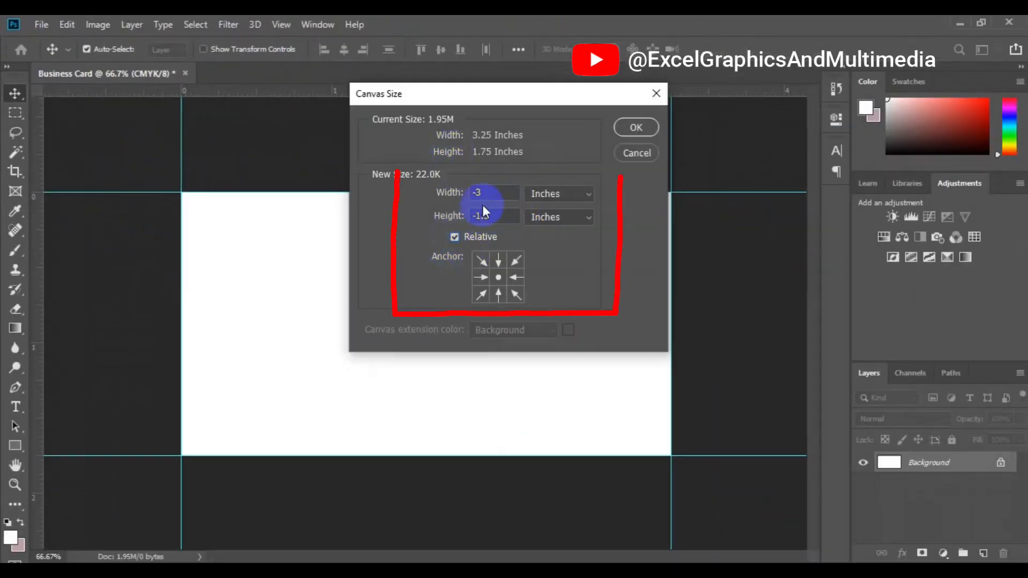
{"action": "left_click", "coordinate": [484, 199]}
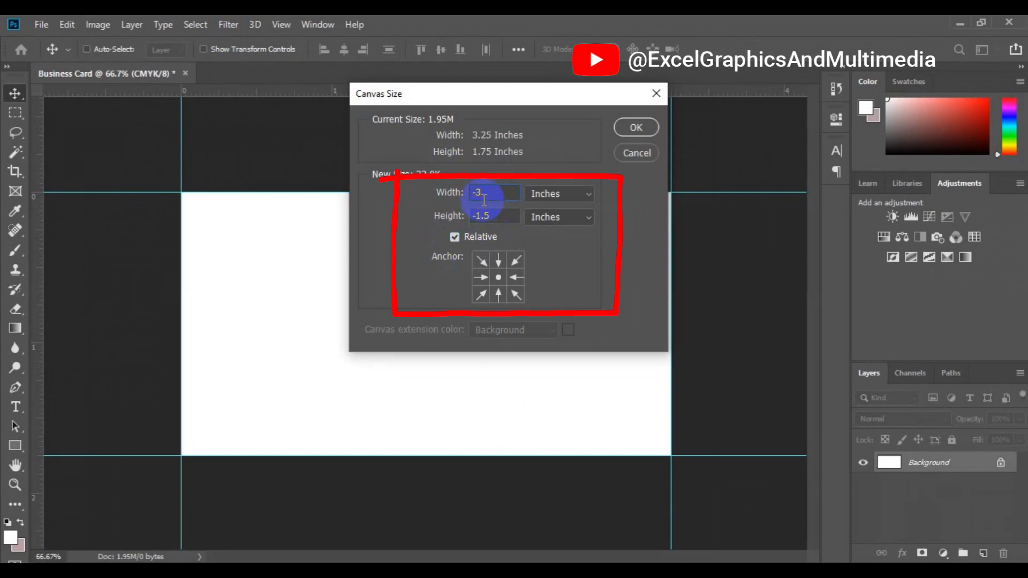
{"action": "type", "text": "0.25"}
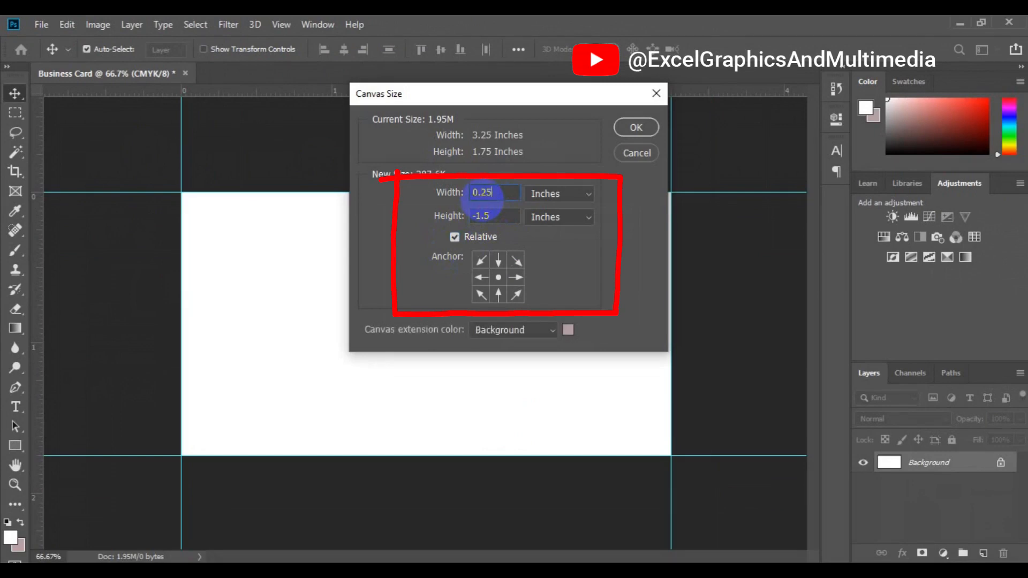
{"action": "left_click", "coordinate": [493, 217]}
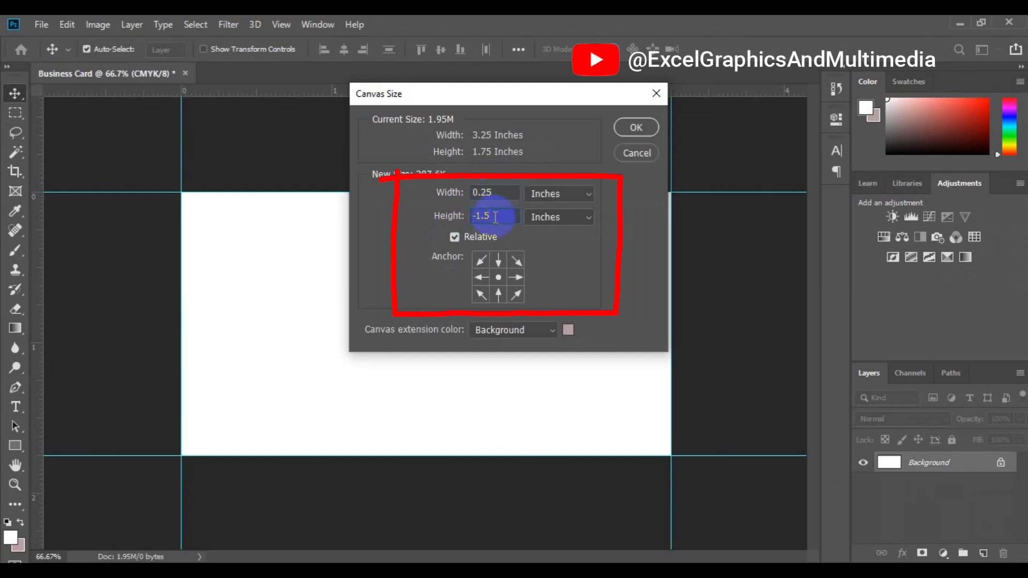
{"action": "type", "text": "0.25"}
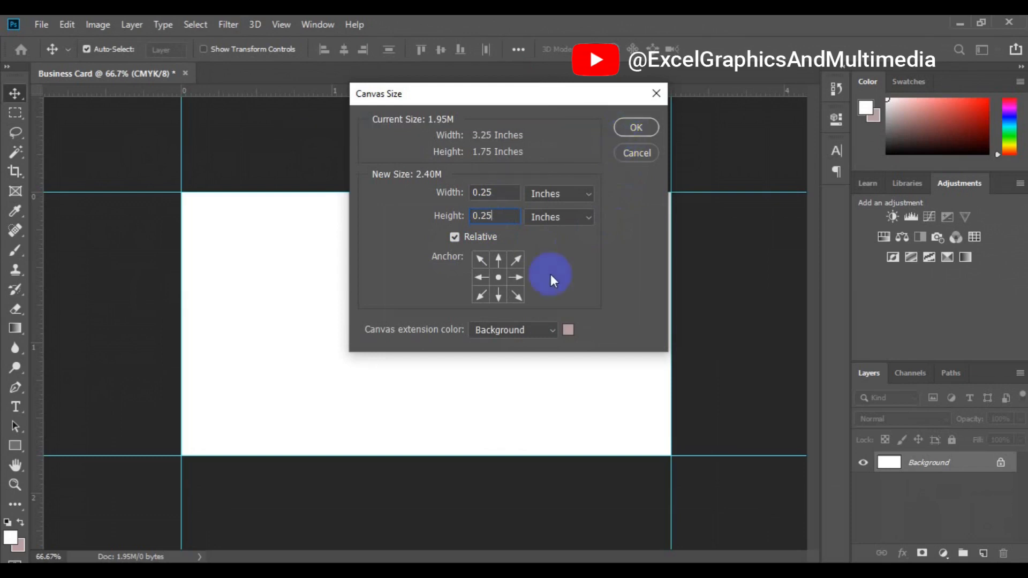
Set the canvas extension colour to white (ffffff) and apply the new canvas size
{"action": "left_click", "coordinate": [570, 332]}
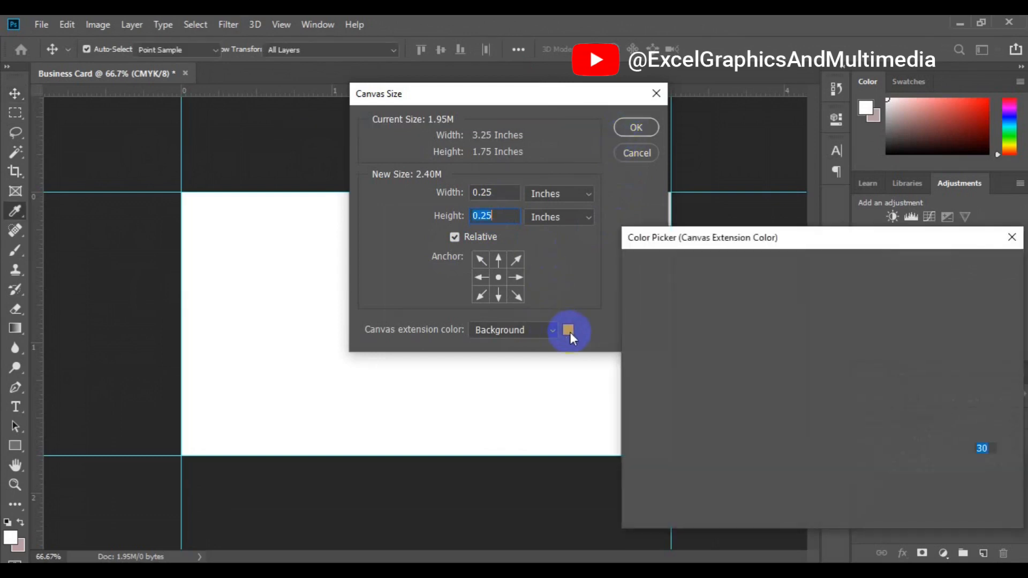
{"action": "left_click", "coordinate": [891, 515]}
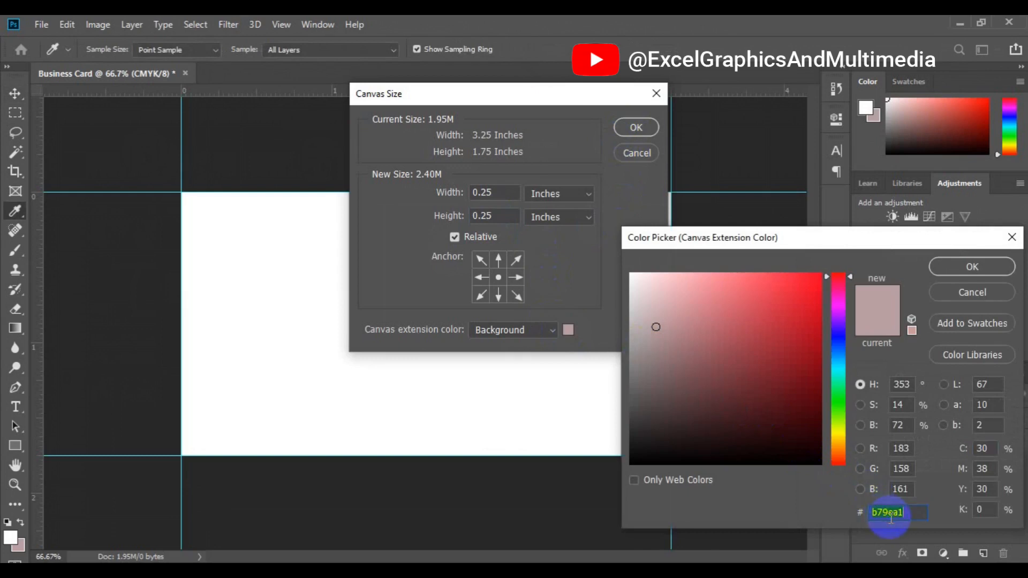
{"action": "type", "text": "0fffff"}
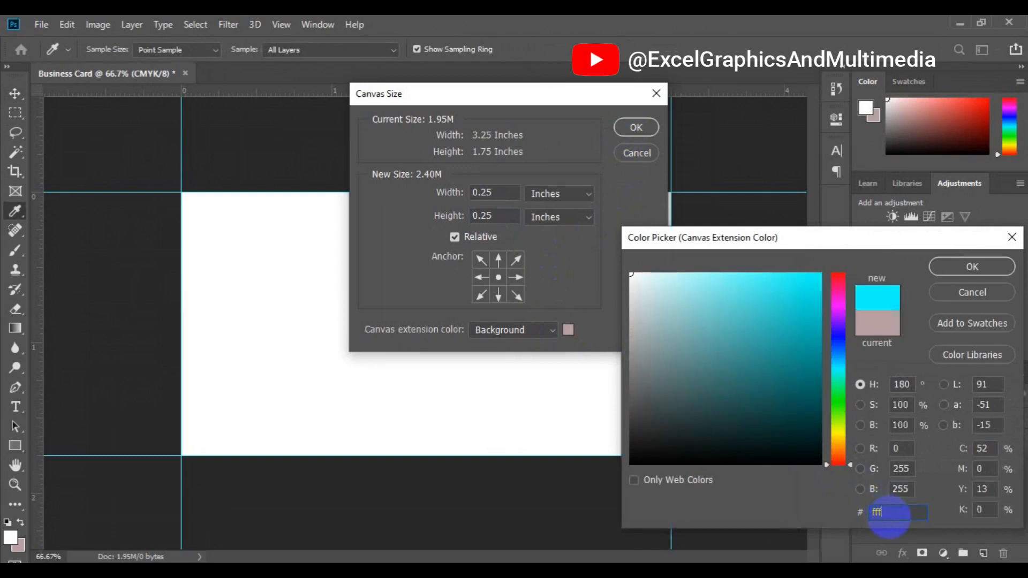
{"action": "type", "text": "f"}
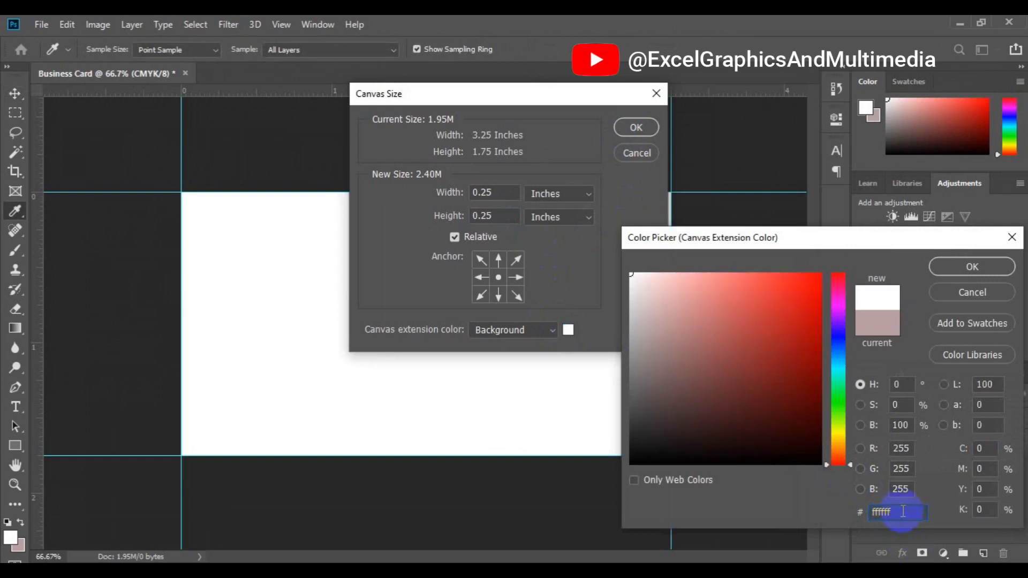
{"action": "left_click", "coordinate": [872, 514]}
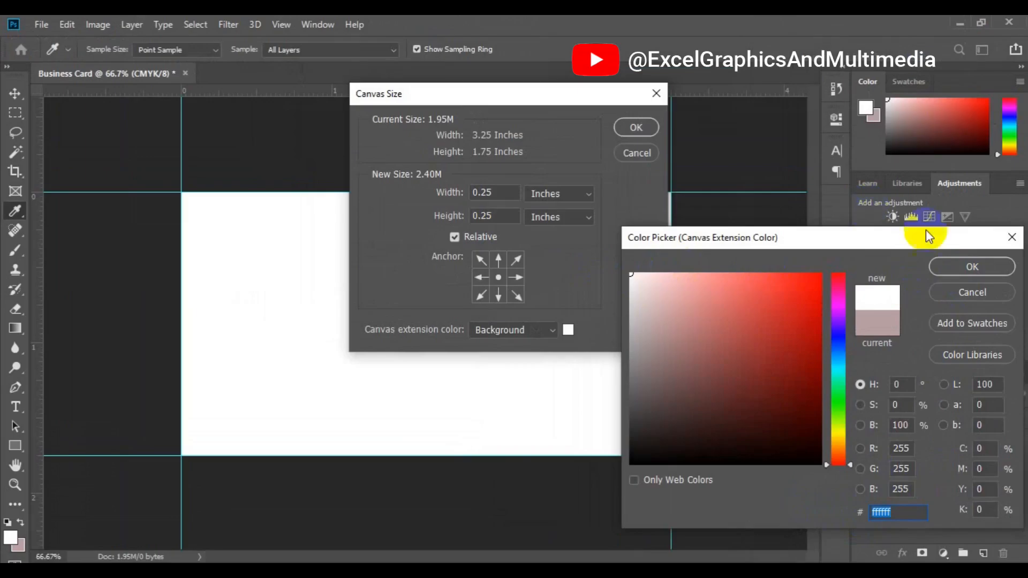
{"action": "left_click", "coordinate": [943, 266]}
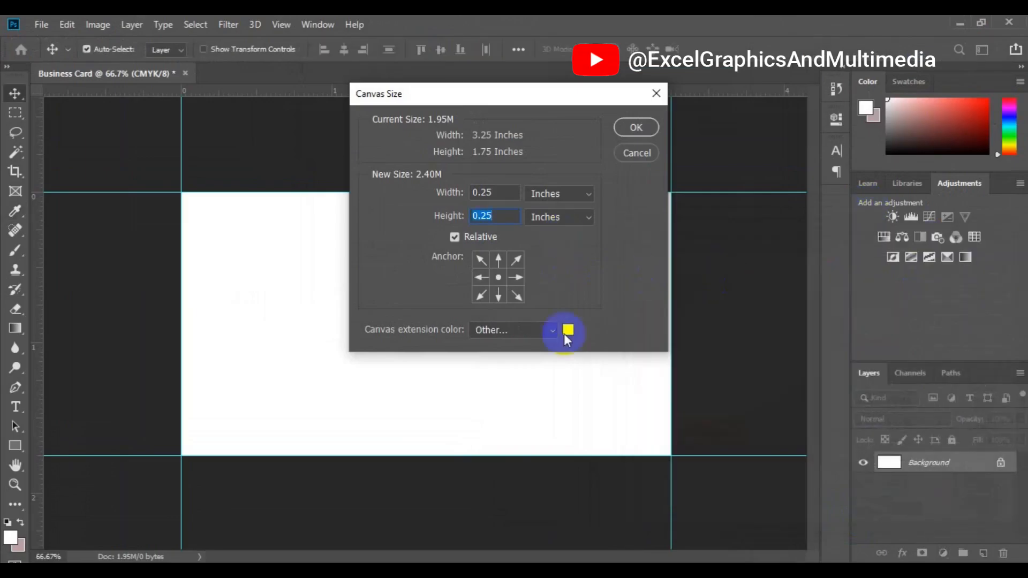
{"action": "left_click", "coordinate": [640, 127]}
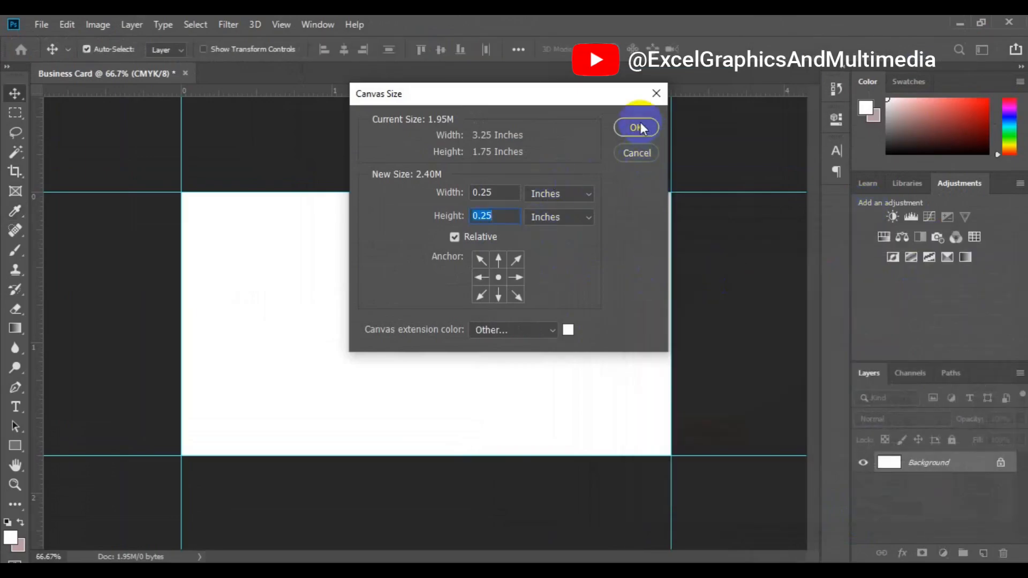
{"action": "left_click", "coordinate": [640, 128]}
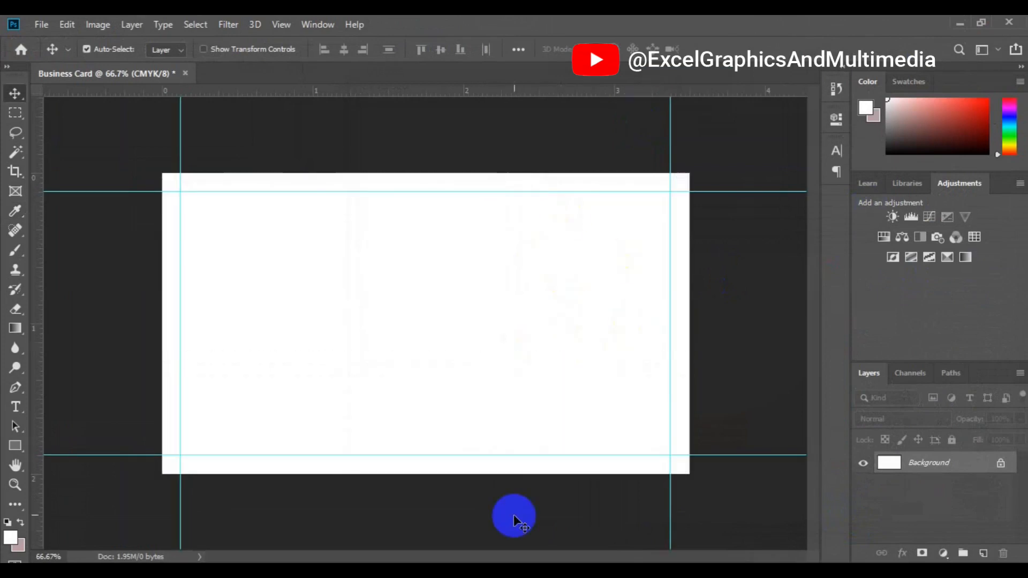
Place new guides at the enlarged canvas's left, top and right edges
{"action": "key", "text": "ctrl+minus"}
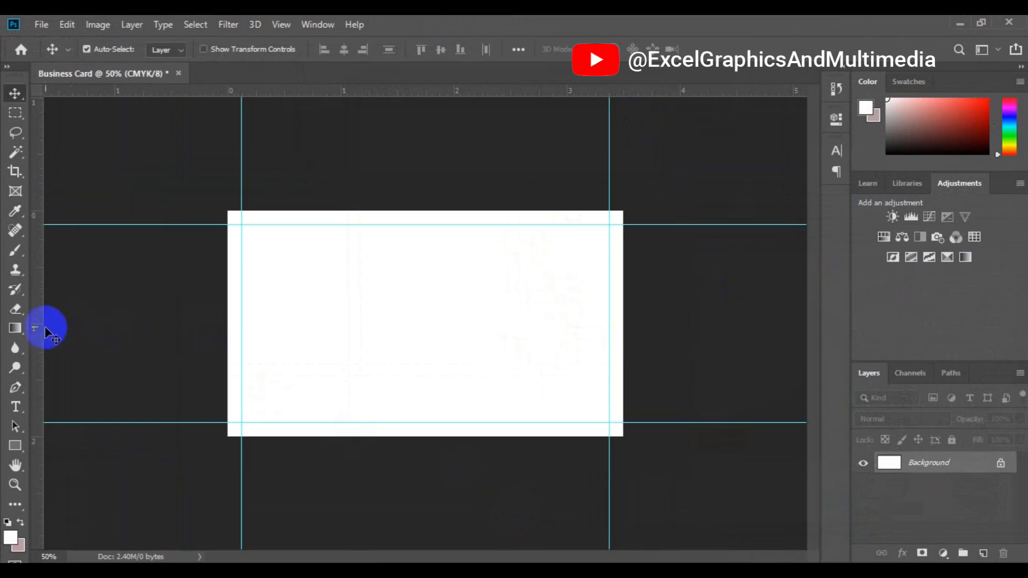
{"action": "left_click_drag", "start_coordinate": [43, 329], "coordinate": [225, 347]}
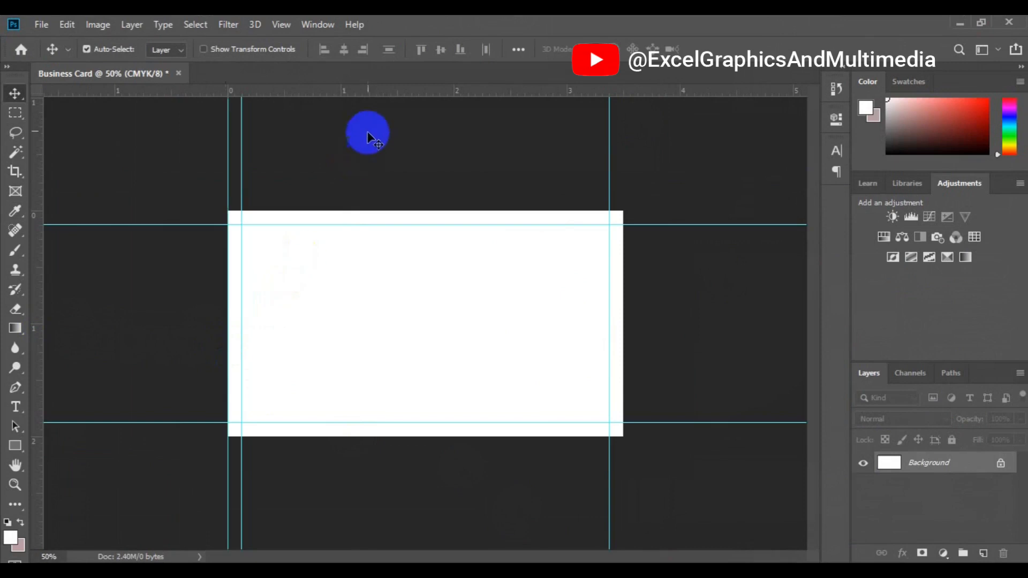
{"action": "left_click_drag", "start_coordinate": [387, 100], "coordinate": [399, 211]}
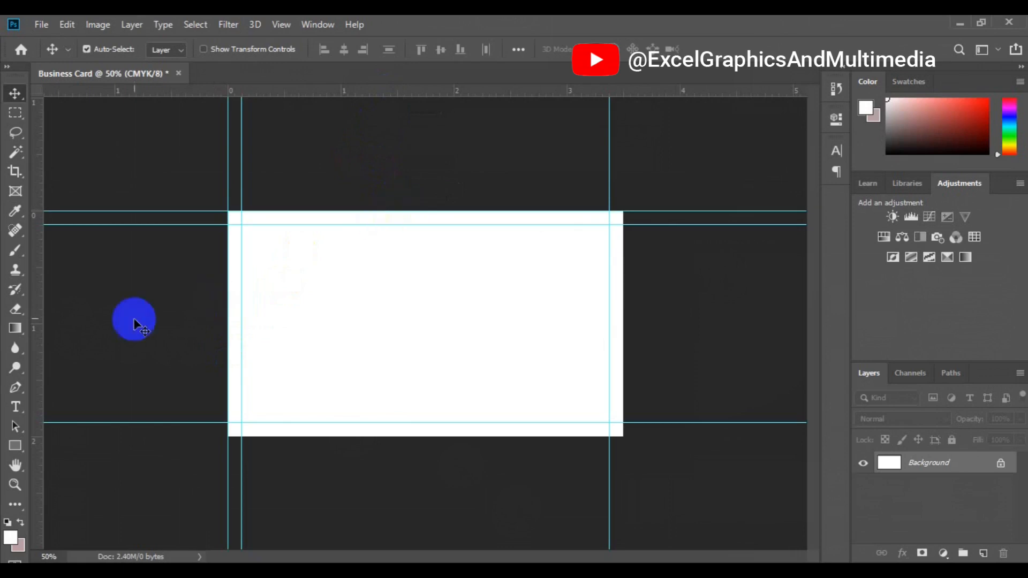
{"action": "left_click_drag", "start_coordinate": [43, 355], "coordinate": [623, 335]}
{"action": "left_click_drag", "start_coordinate": [439, 92], "coordinate": [468, 436]}
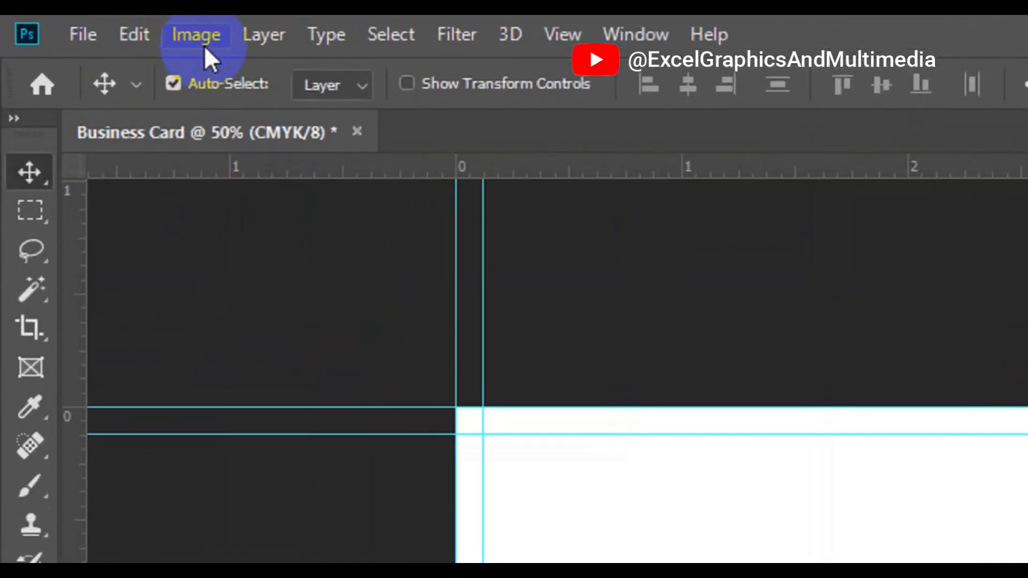
Enlarge the canvas by a further .25 inch in width and height, then zoom out
{"action": "left_click", "coordinate": [203, 45]}
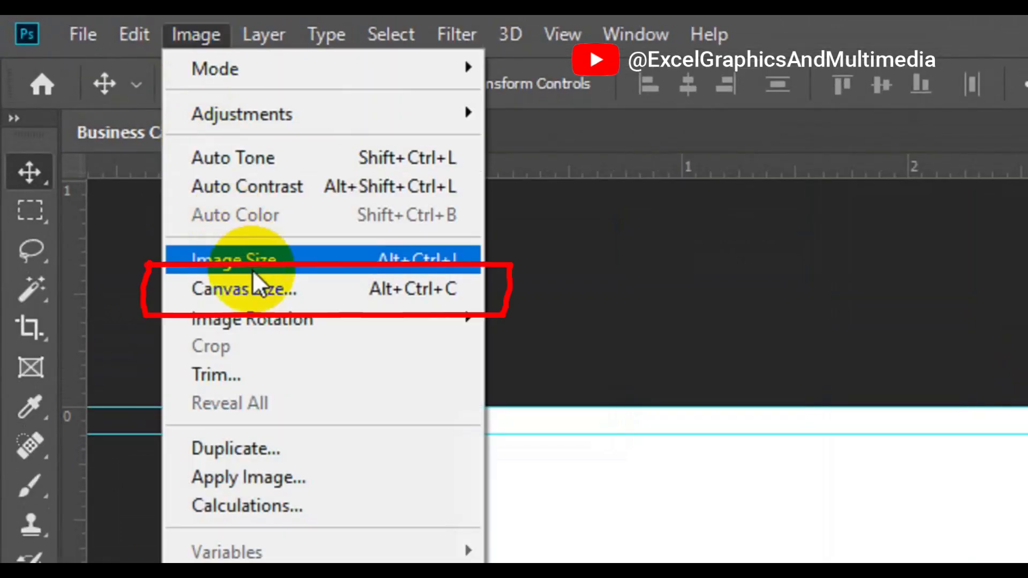
{"action": "left_click", "coordinate": [263, 297]}
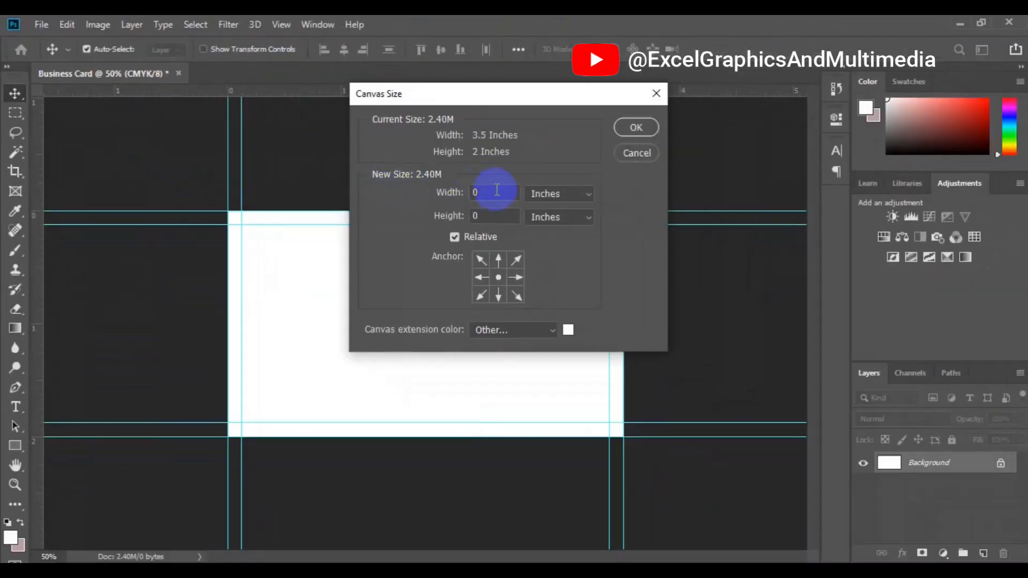
{"action": "left_click", "coordinate": [487, 194]}
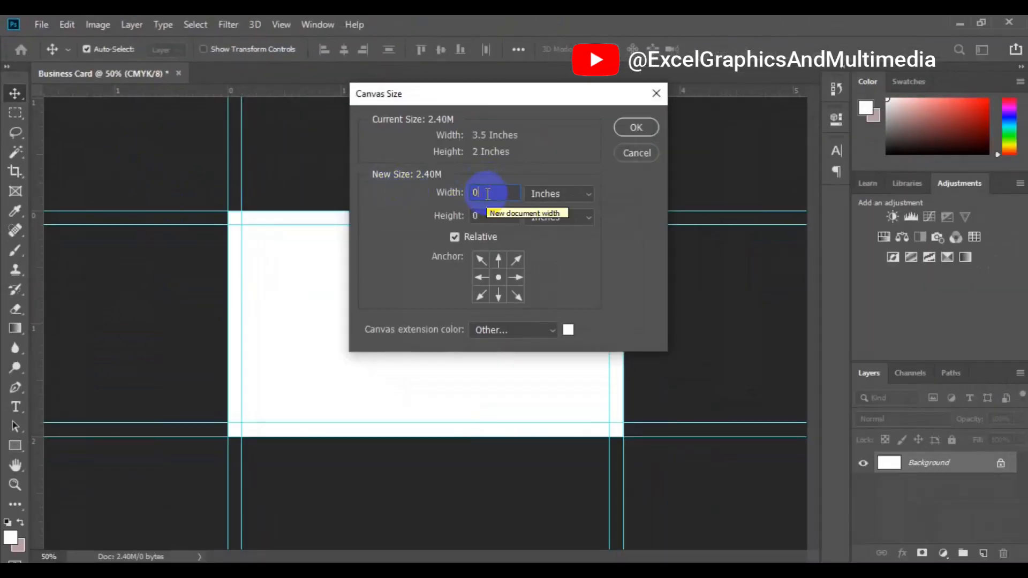
{"action": "type", "text": ".25"}
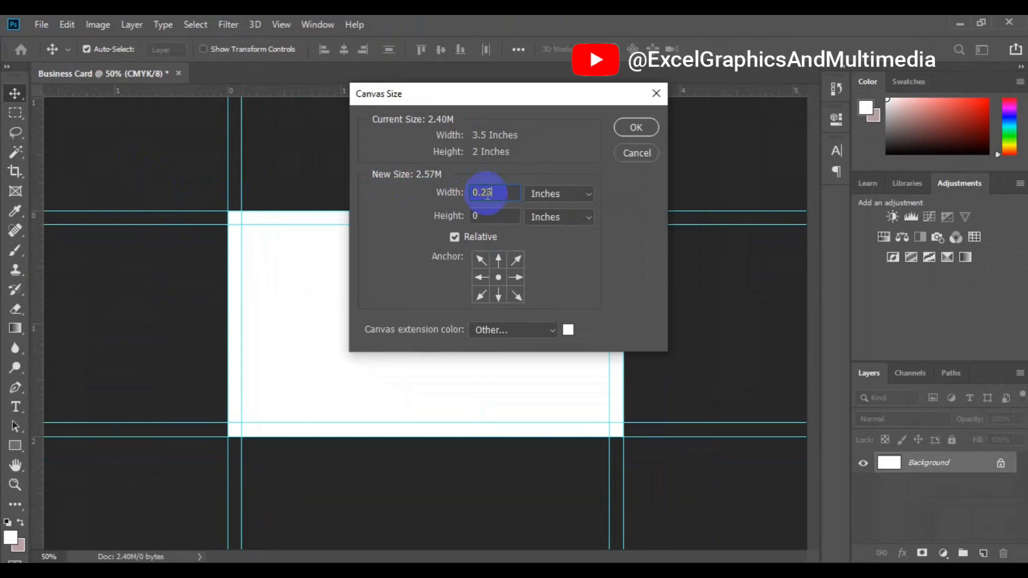
{"action": "left_click", "coordinate": [490, 211]}
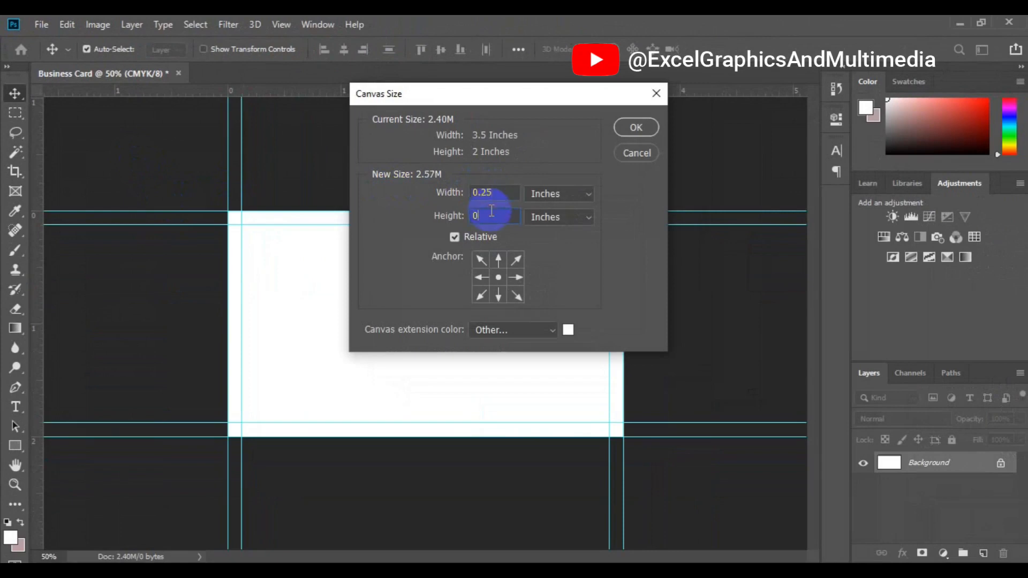
{"action": "type", "text": ".25"}
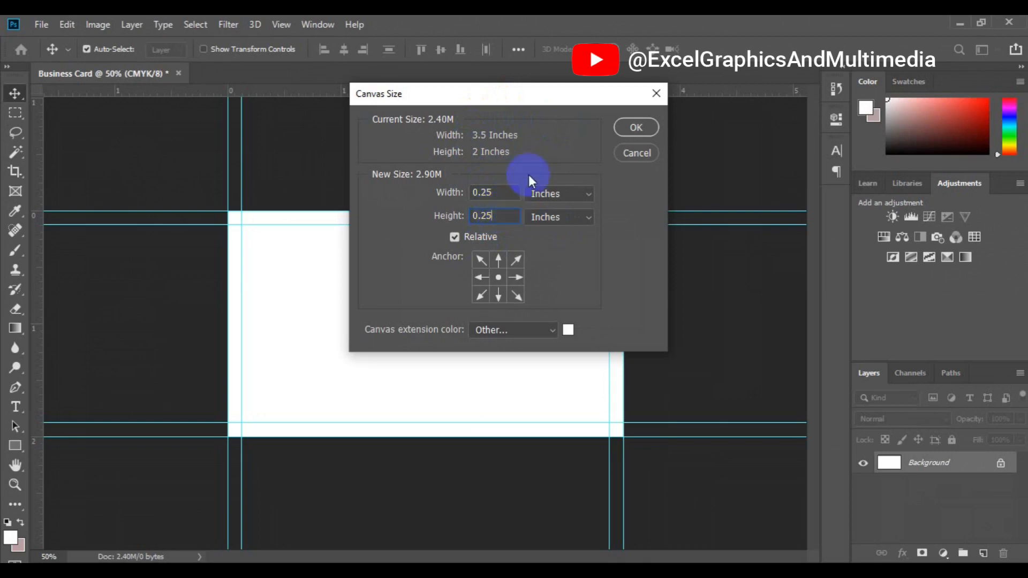
{"action": "left_click", "coordinate": [637, 127]}
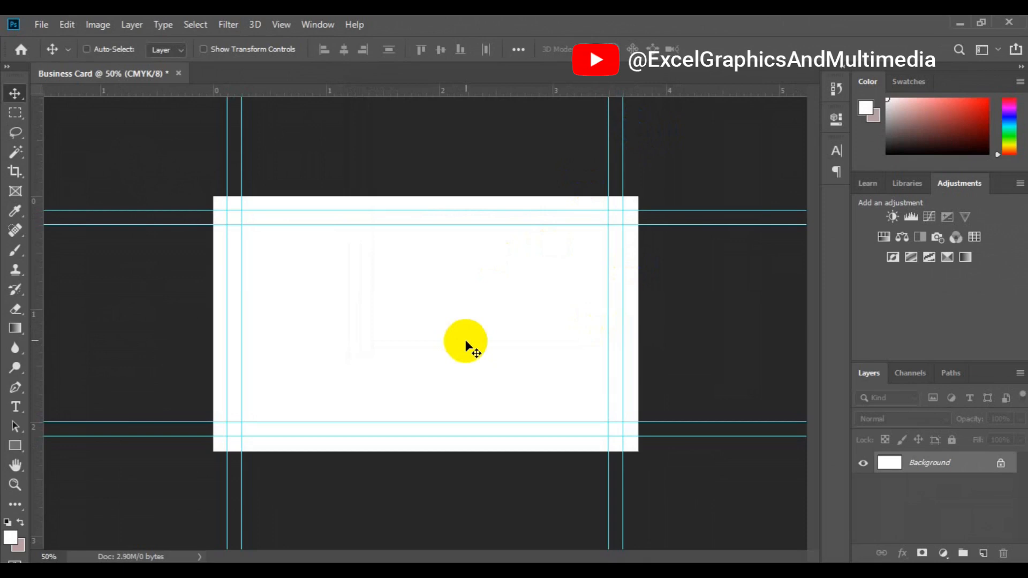
{"action": "key", "text": "ctrl+minus"}
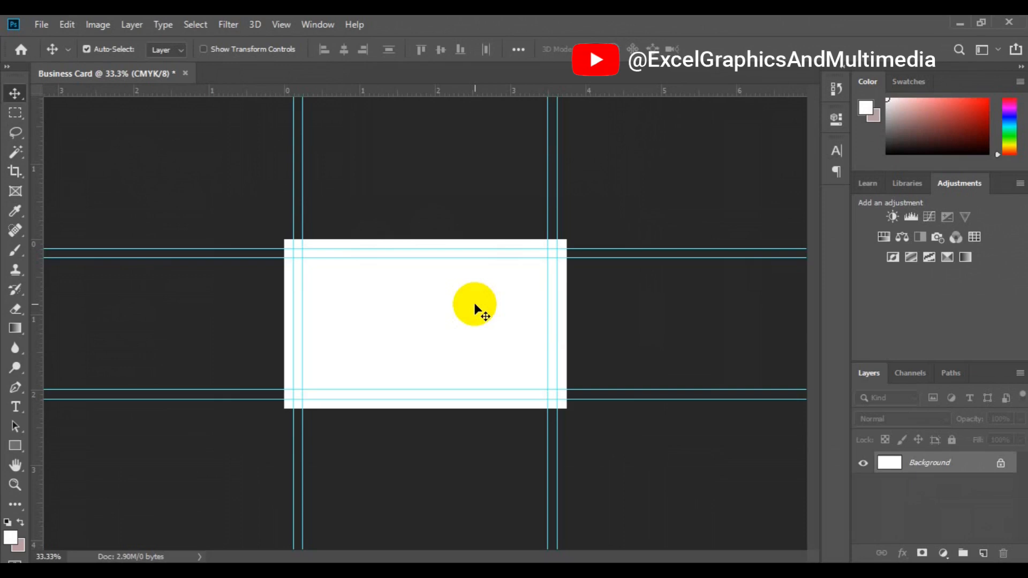
{"action": "key", "text": "ctrl"}
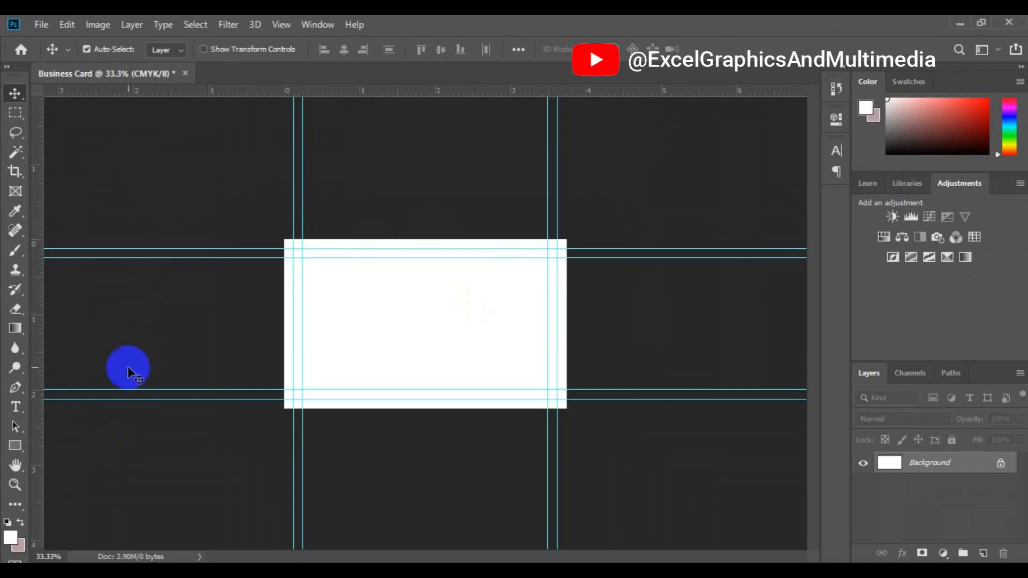
Draw a tall light grey rectangle spanning the card from top to bottom
{"action": "left_click", "coordinate": [16, 453]}
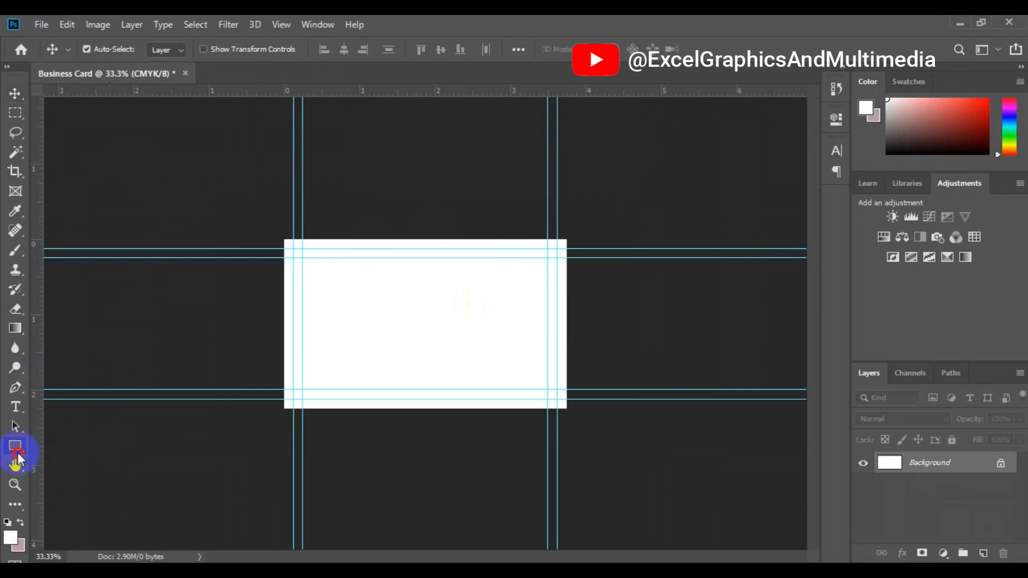
{"action": "right_click", "coordinate": [18, 454]}
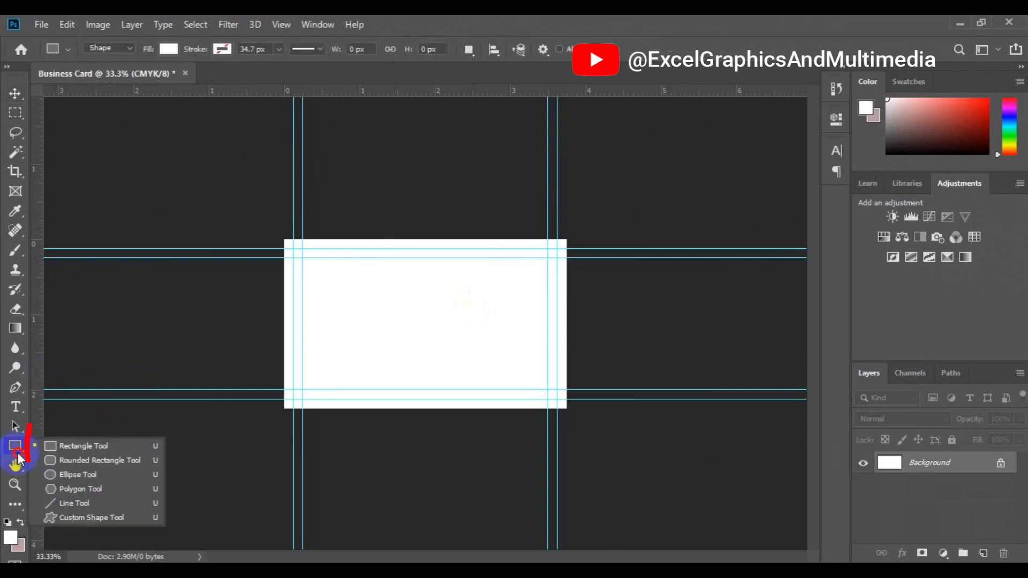
{"action": "left_click", "coordinate": [68, 447]}
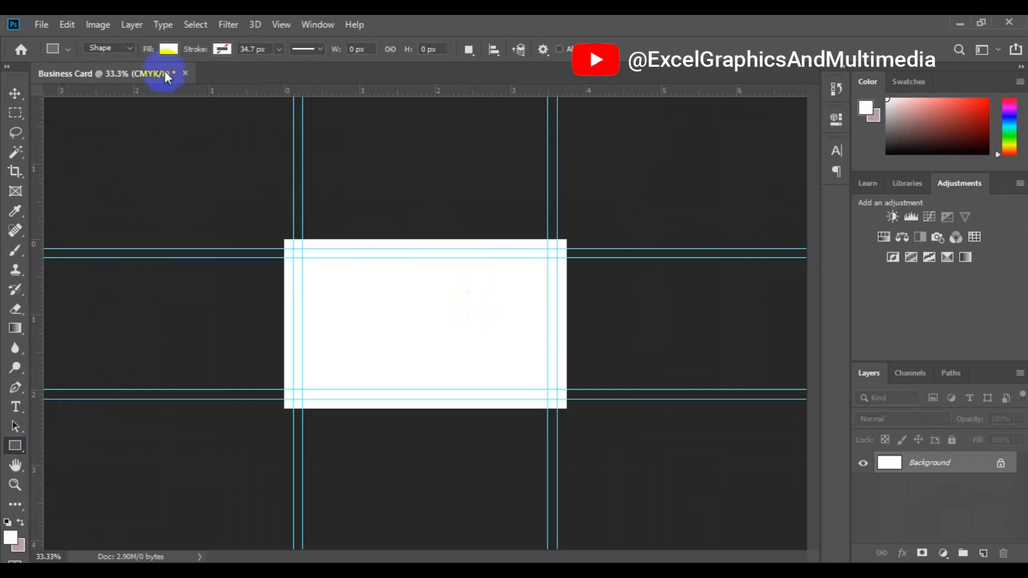
{"action": "left_click", "coordinate": [168, 49]}
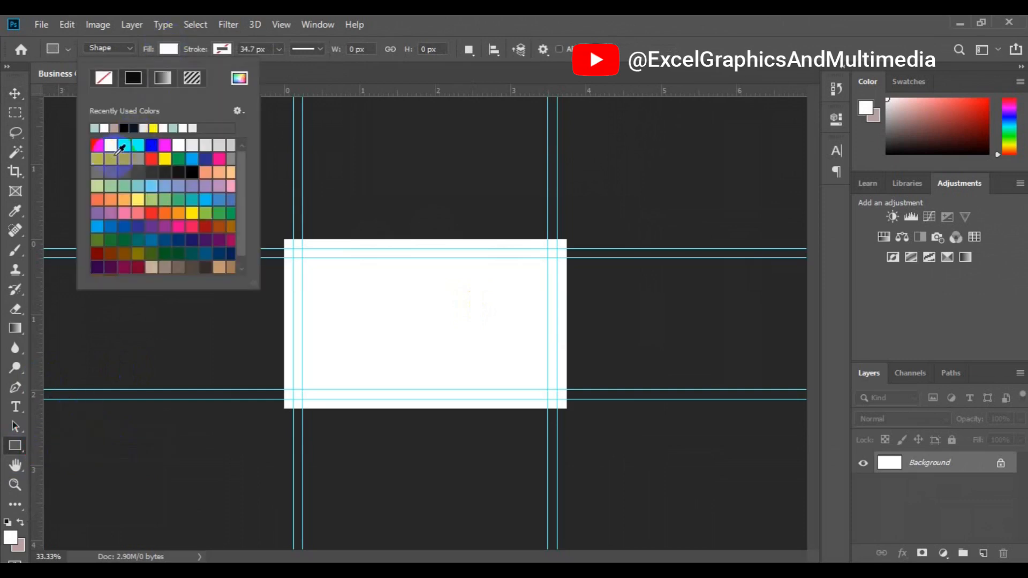
{"action": "left_click", "coordinate": [97, 158]}
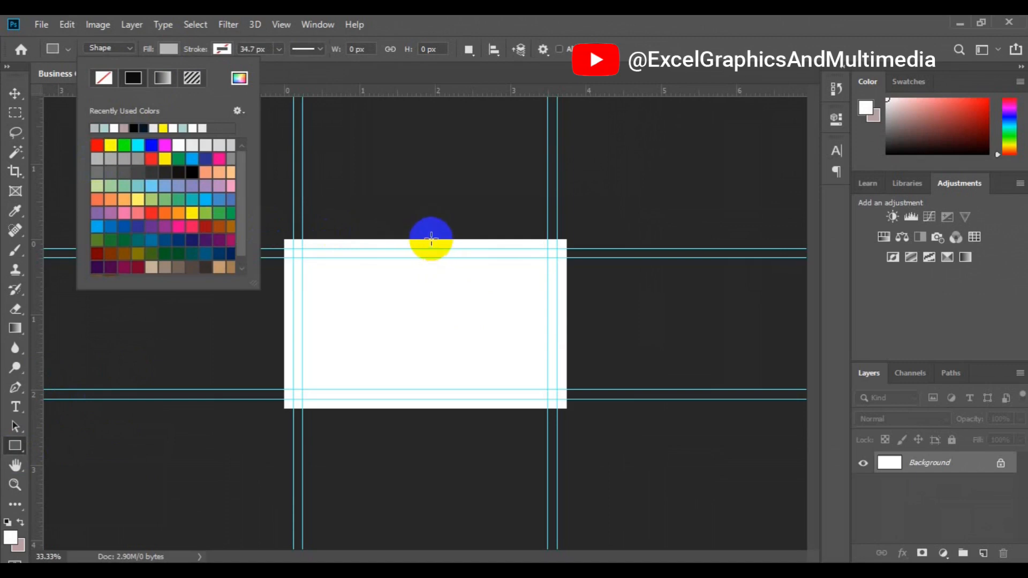
{"action": "left_click_drag", "start_coordinate": [431, 240], "coordinate": [499, 411]}
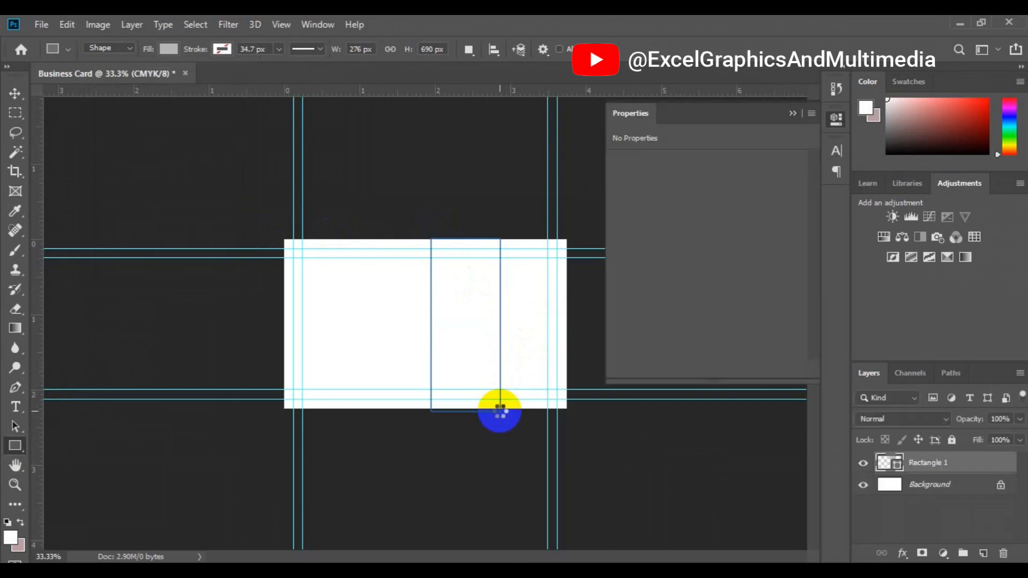
{"action": "key", "text": "v"}
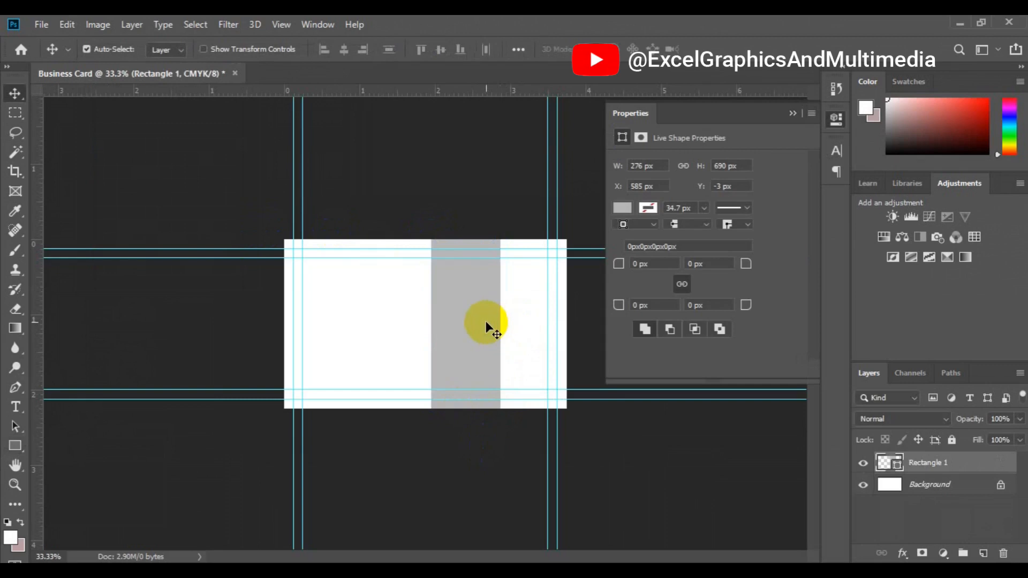
Skew the grey rectangle's top edge rightward into a slanted band and nudge it right
{"action": "left_click", "coordinate": [73, 26]}
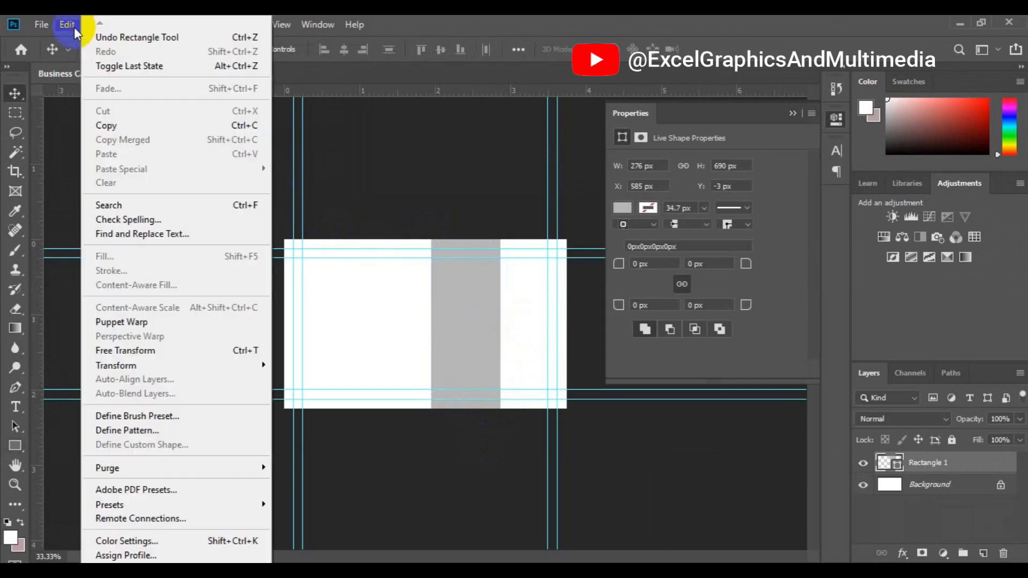
{"action": "left_click", "coordinate": [164, 352]}
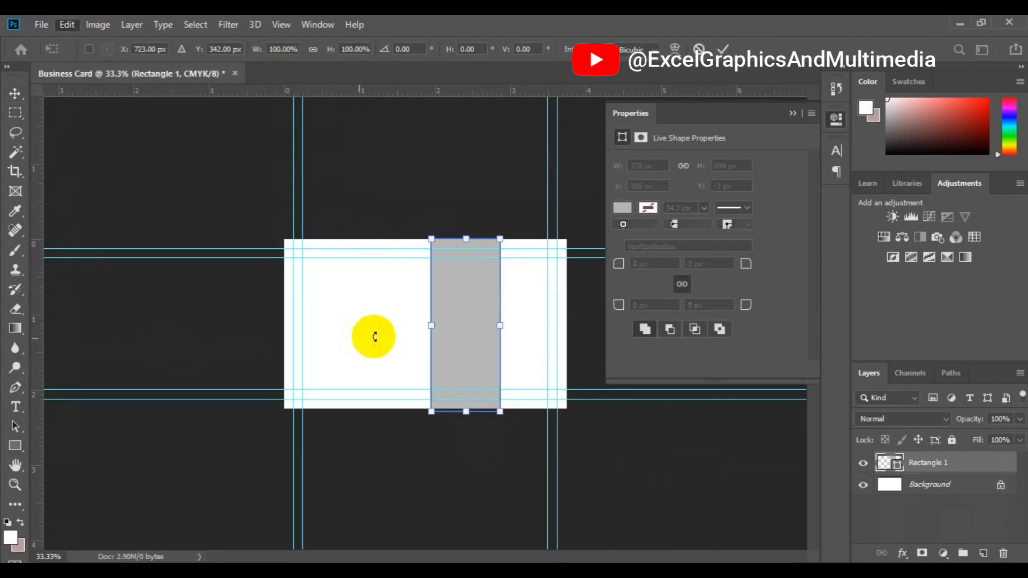
{"action": "right_click", "coordinate": [455, 298]}
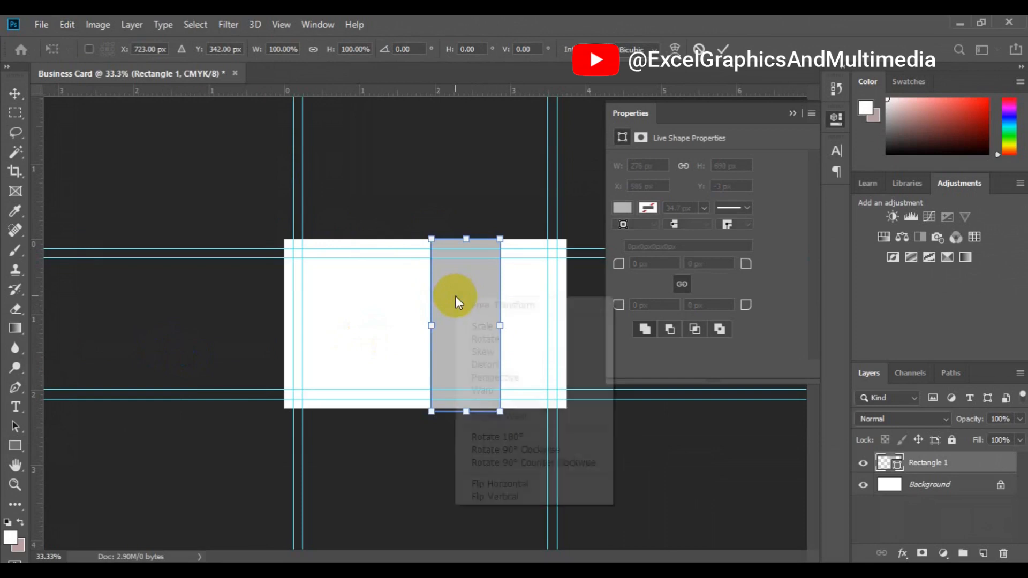
{"action": "left_click", "coordinate": [478, 351]}
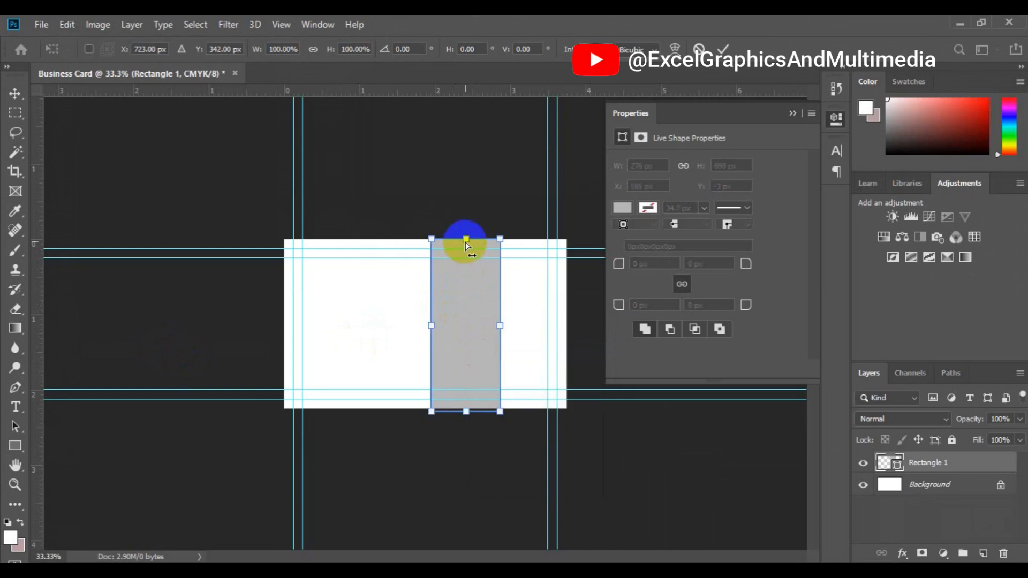
{"action": "left_click_drag", "start_coordinate": [466, 239], "coordinate": [499, 242]}
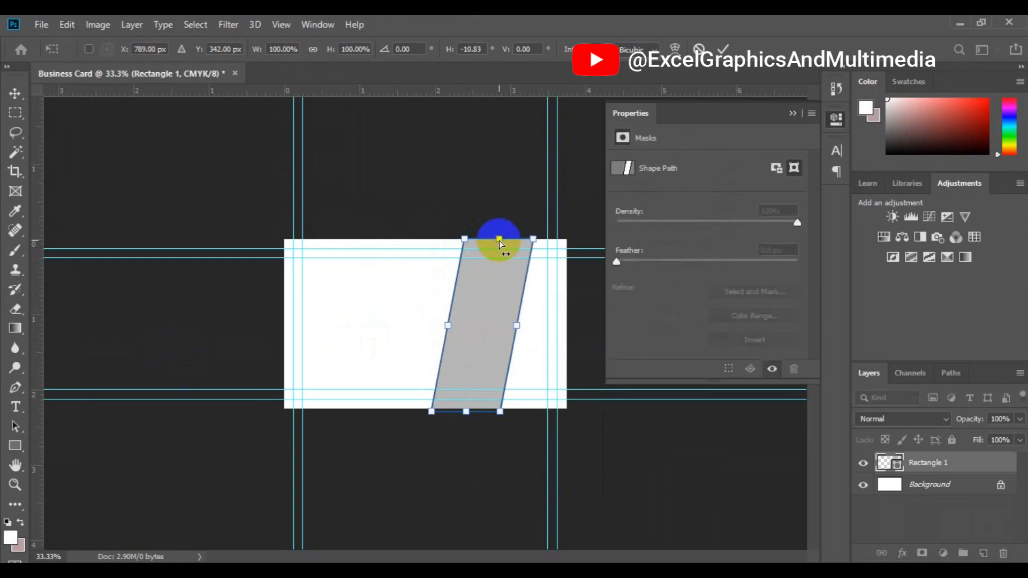
{"action": "left_click", "coordinate": [723, 50]}
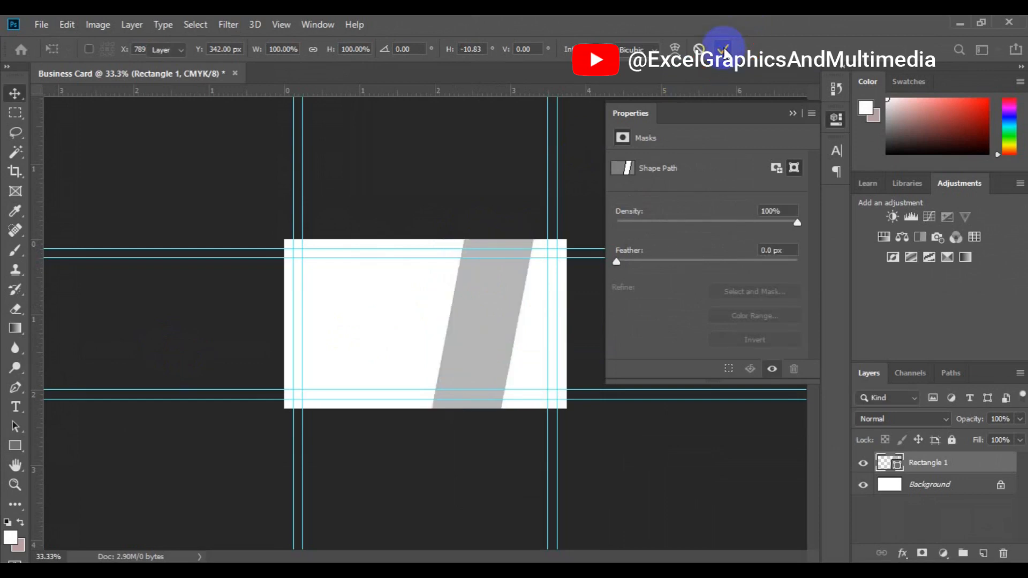
{"action": "left_click", "coordinate": [791, 114]}
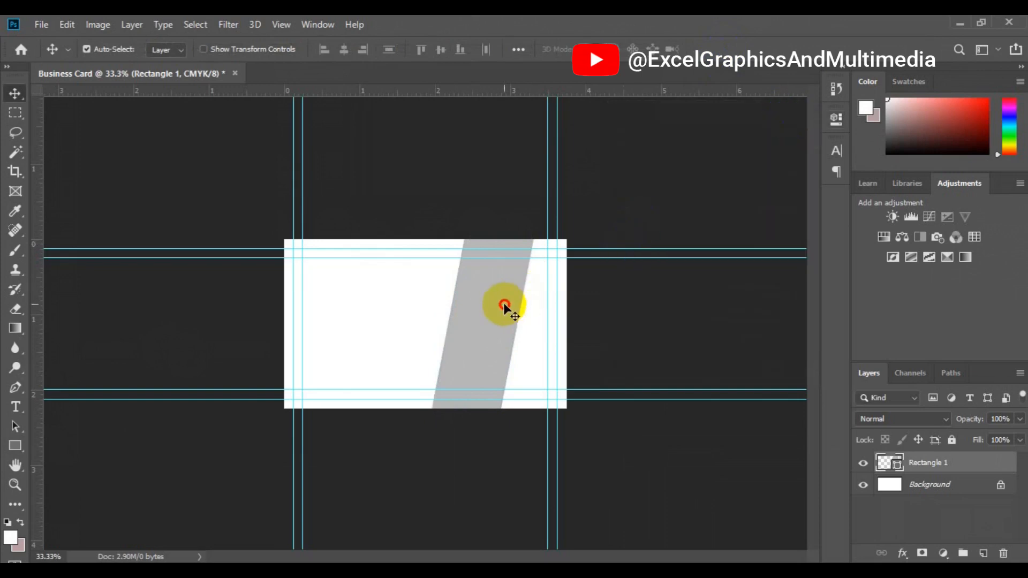
{"action": "left_click_drag", "start_coordinate": [504, 304], "coordinate": [510, 306]}
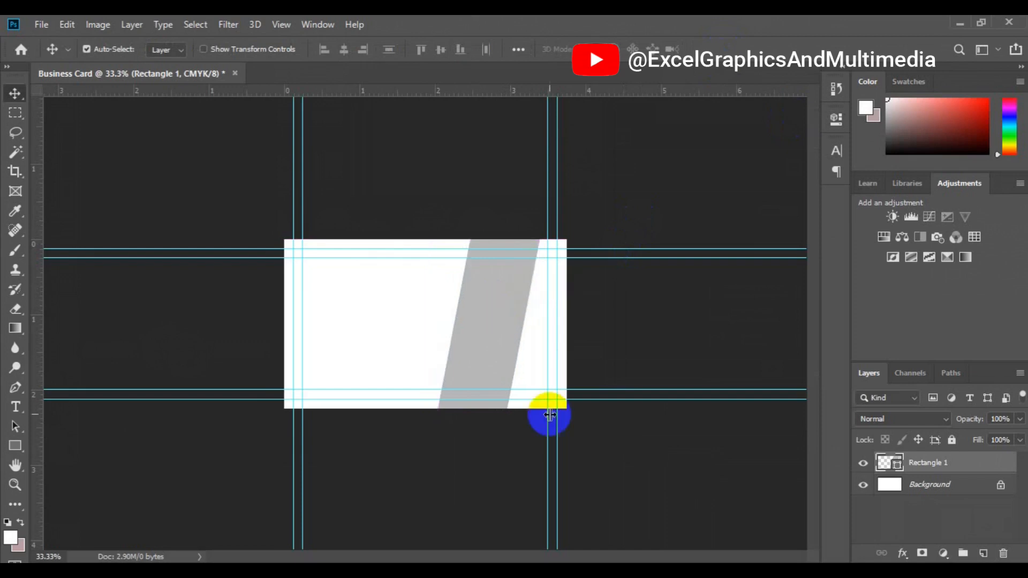
Duplicate the Rectangle 1 layer as a new layer named 'another shape'
{"action": "right_click", "coordinate": [920, 465]}
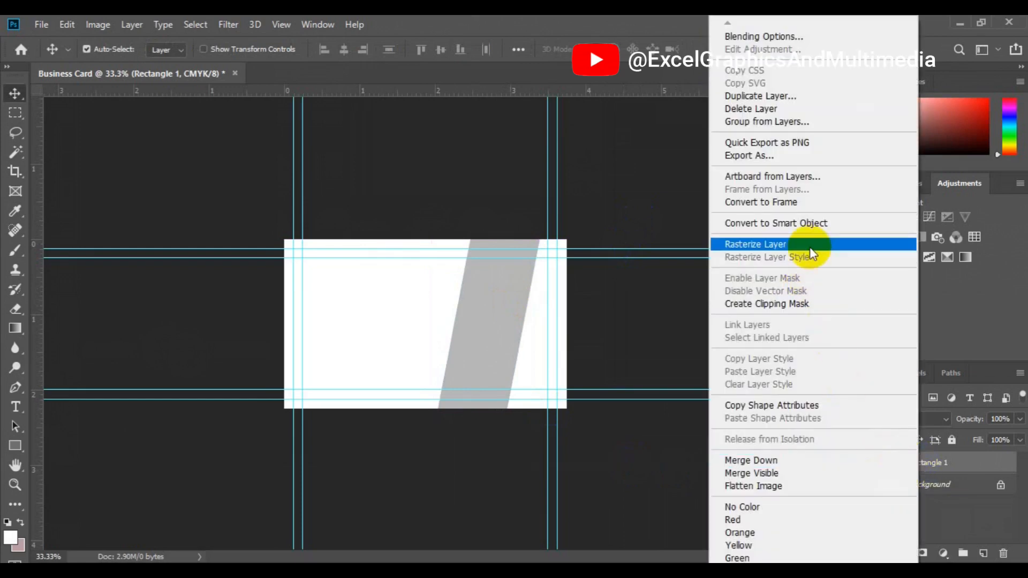
{"action": "left_click", "coordinate": [793, 99]}
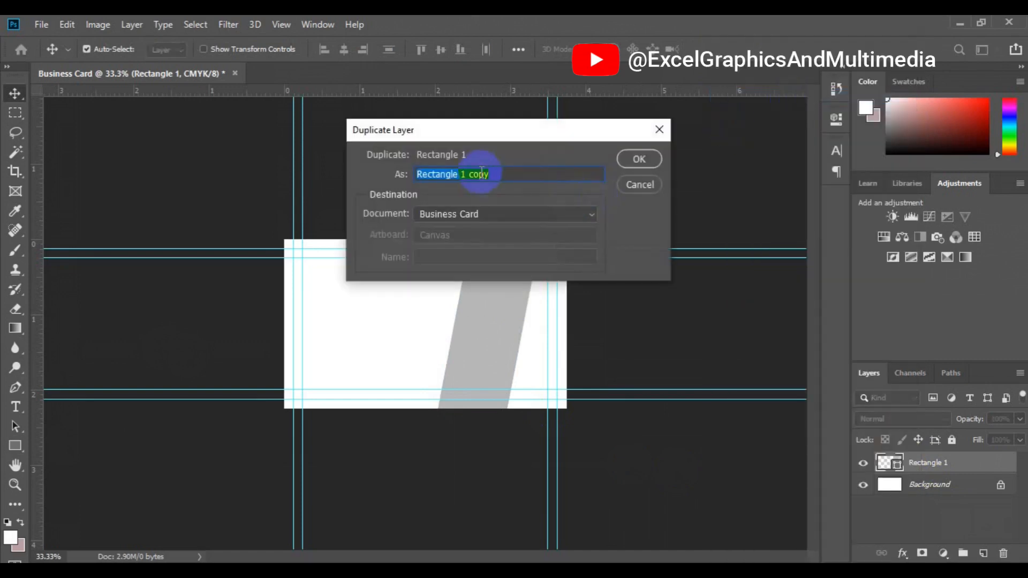
{"action": "type", "text": "another shape"}
{"action": "left_click", "coordinate": [624, 165]}
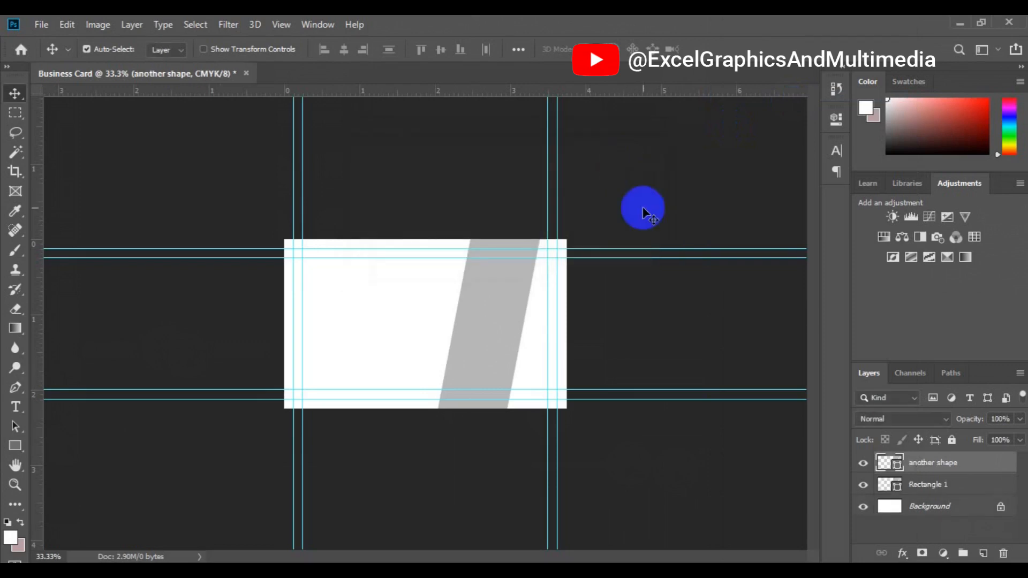
Change Rectangle 1's fill colour to a darker grey
{"action": "left_click", "coordinate": [909, 486]}
{"action": "left_click", "coordinate": [897, 487]}
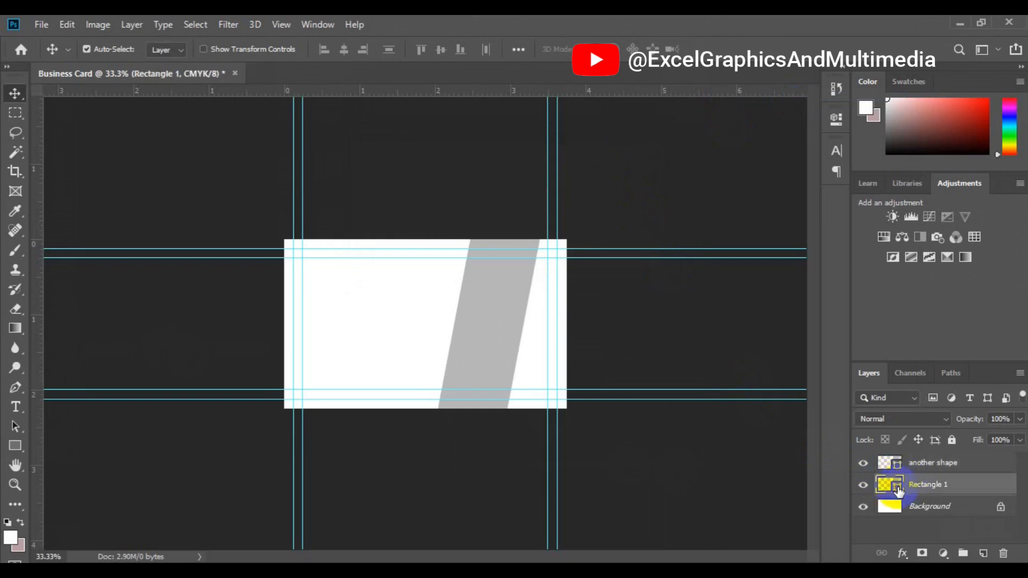
{"action": "double_click", "coordinate": [898, 487]}
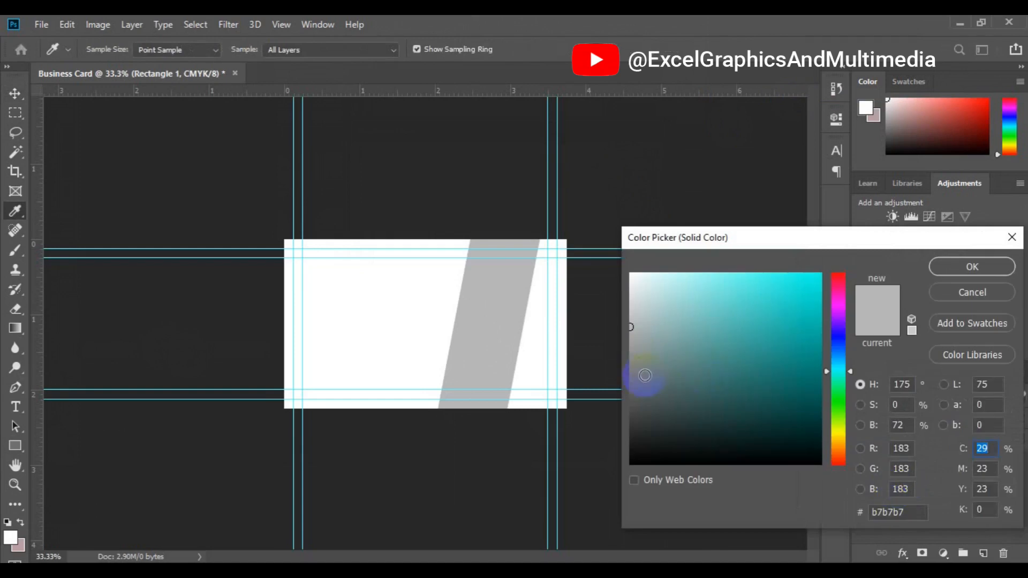
{"action": "left_click", "coordinate": [645, 376]}
{"action": "left_click", "coordinate": [972, 269]}
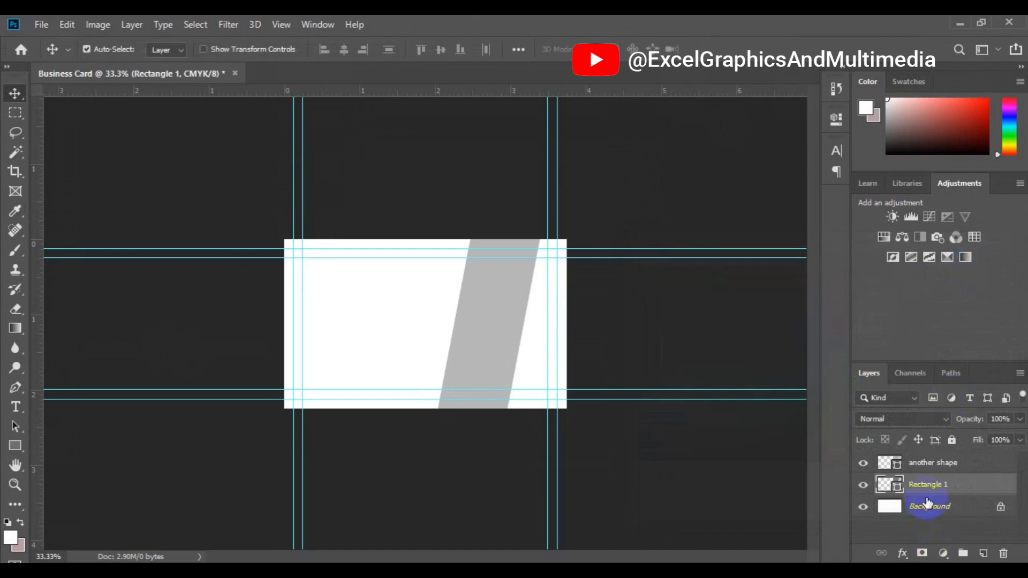
Move the dark stripe up-left with Free Transform, then select the light grey stripe
{"action": "key", "text": "ctrl"}
{"action": "key", "text": "ctrl+t"}
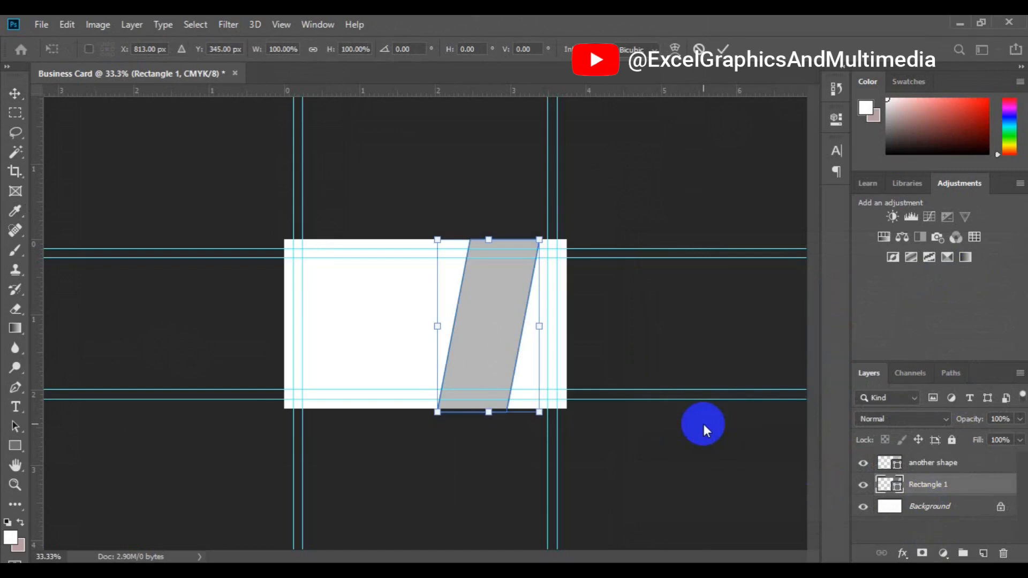
{"action": "left_click_drag", "start_coordinate": [493, 334], "coordinate": [478, 275]}
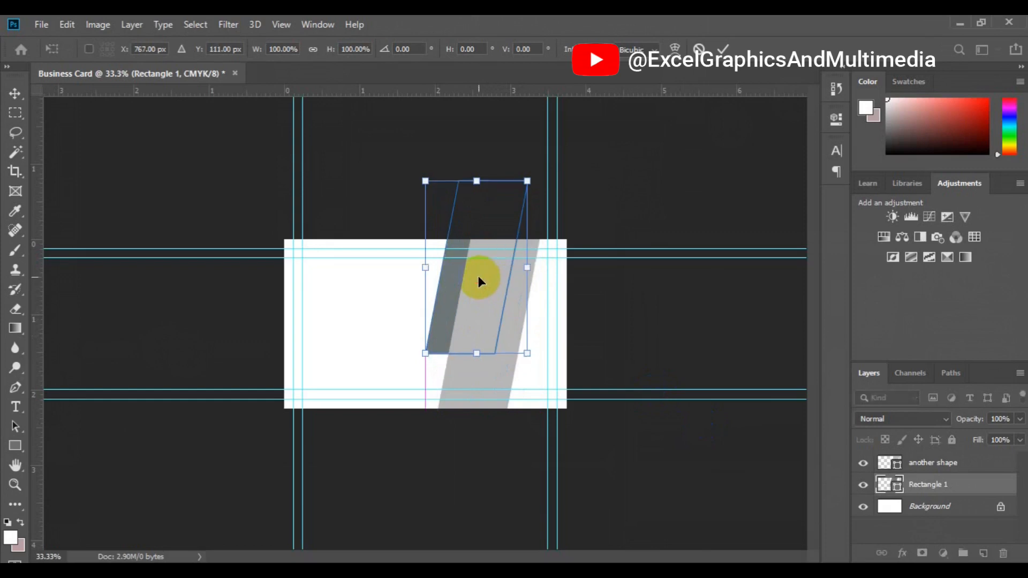
{"action": "left_click", "coordinate": [722, 52]}
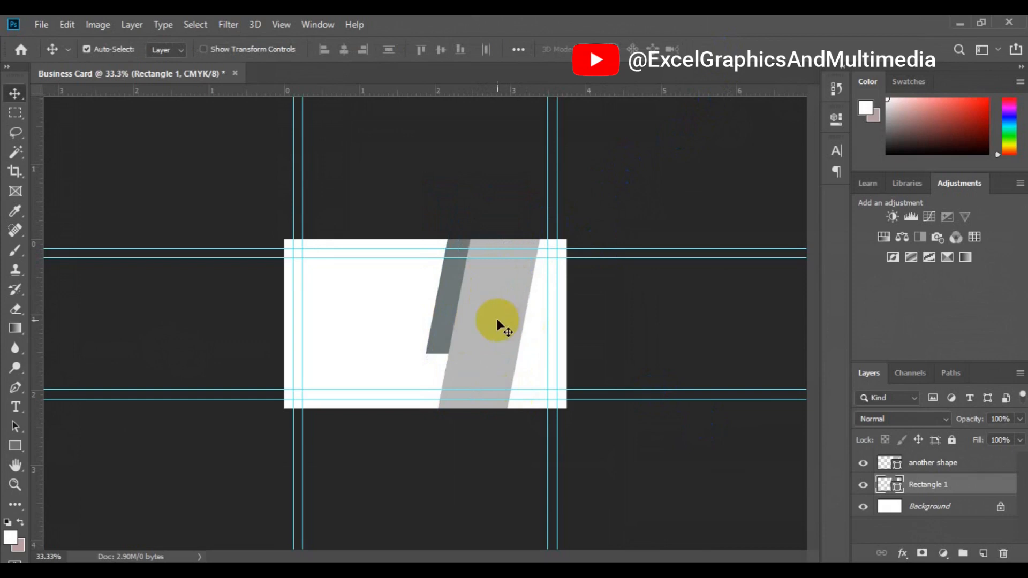
{"action": "left_click", "coordinate": [499, 333]}
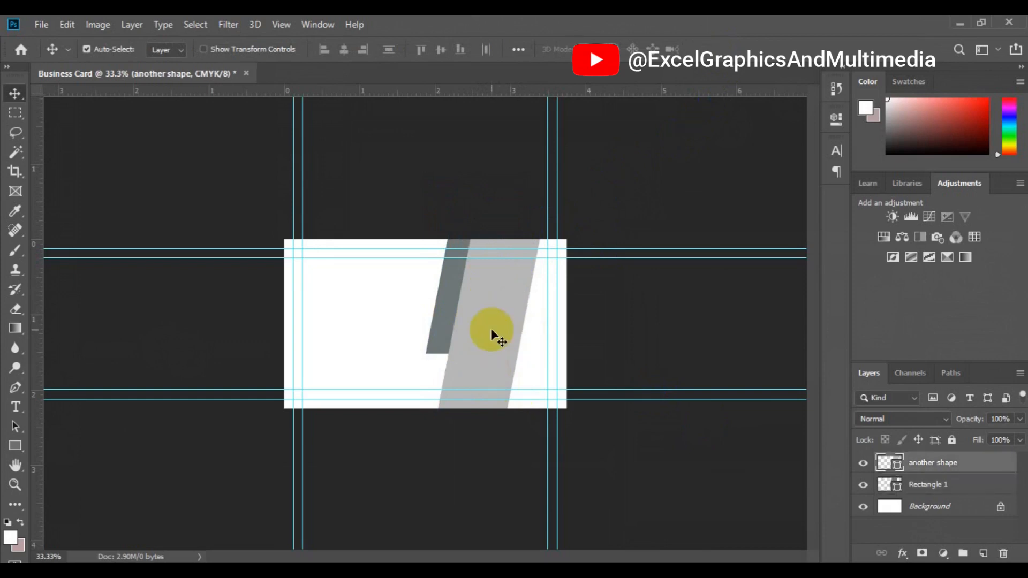
Duplicate the light stripe as 'another shape 2' and shift it to the right
{"action": "key", "text": "ctrl+j"}
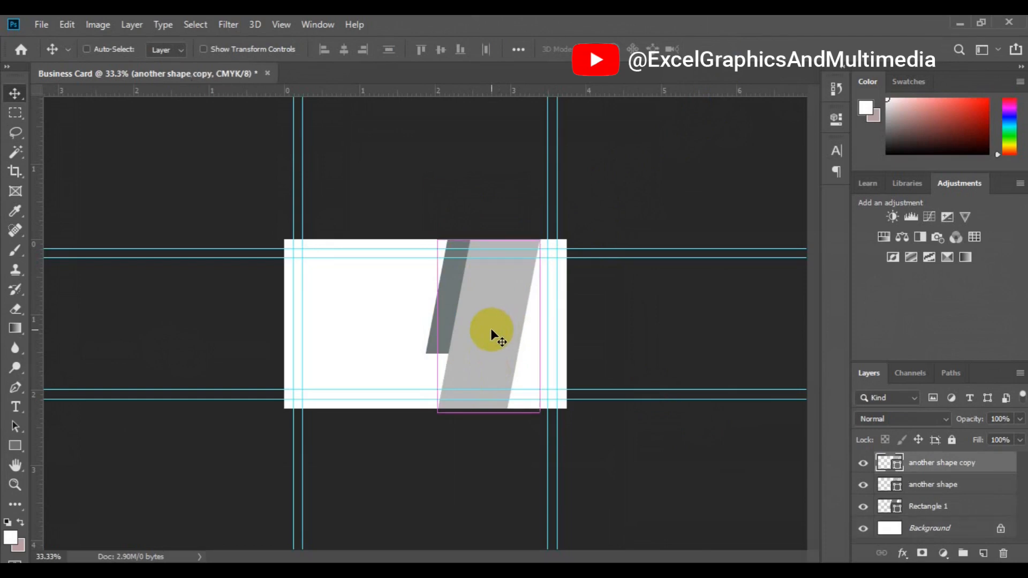
{"action": "double_click", "coordinate": [957, 464]}
{"action": "type", "text": "an"}
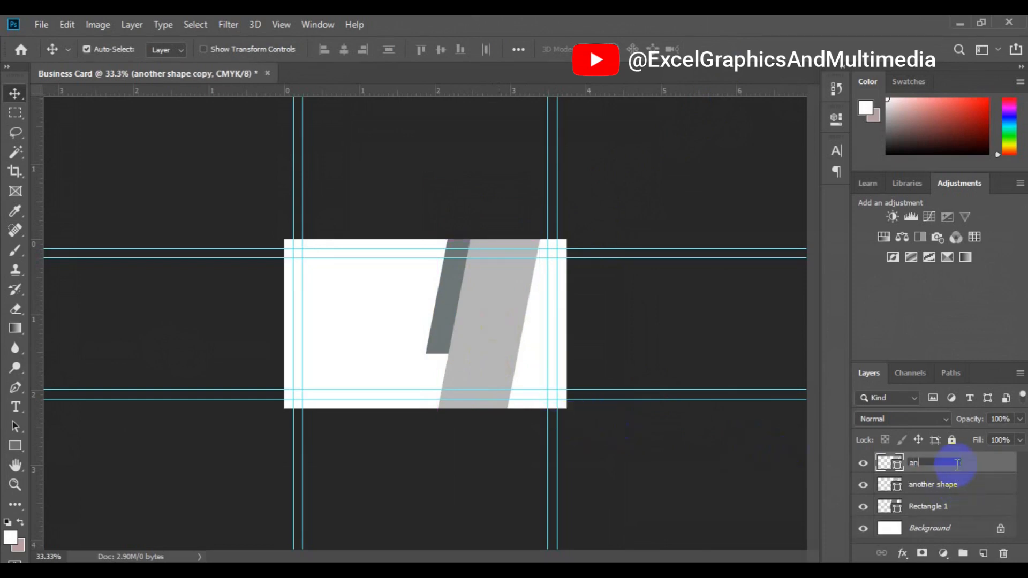
{"action": "type", "text": "other shape 2"}
{"action": "key", "text": "Return"}
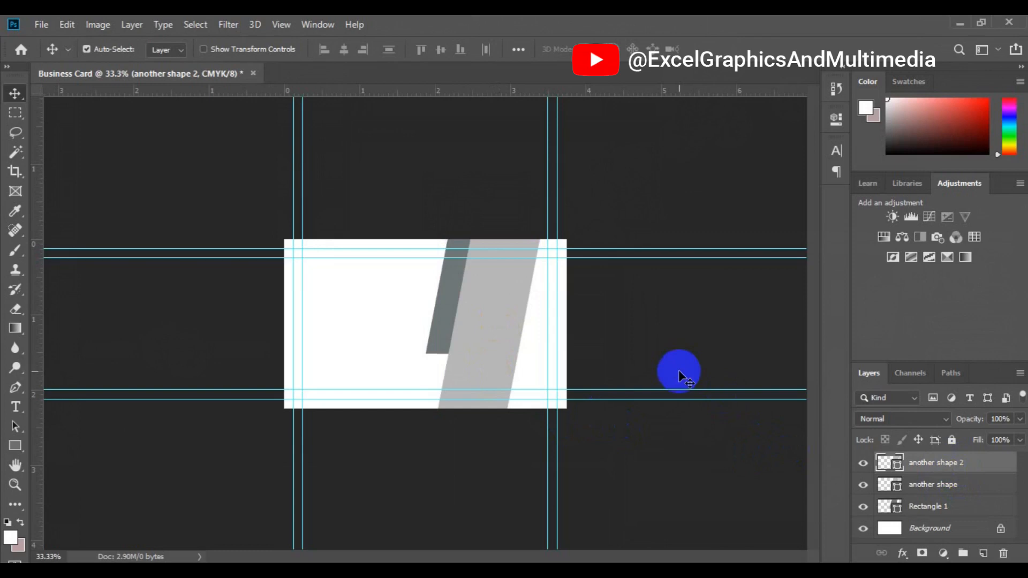
{"action": "key", "text": "ctrl+t"}
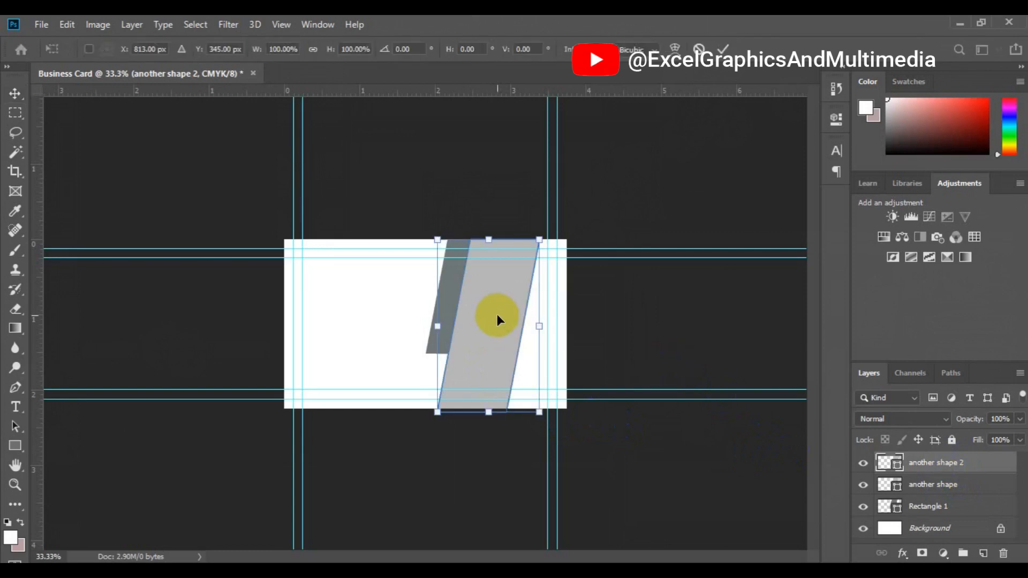
{"action": "left_click_drag", "start_coordinate": [497, 317], "coordinate": [510, 319]}
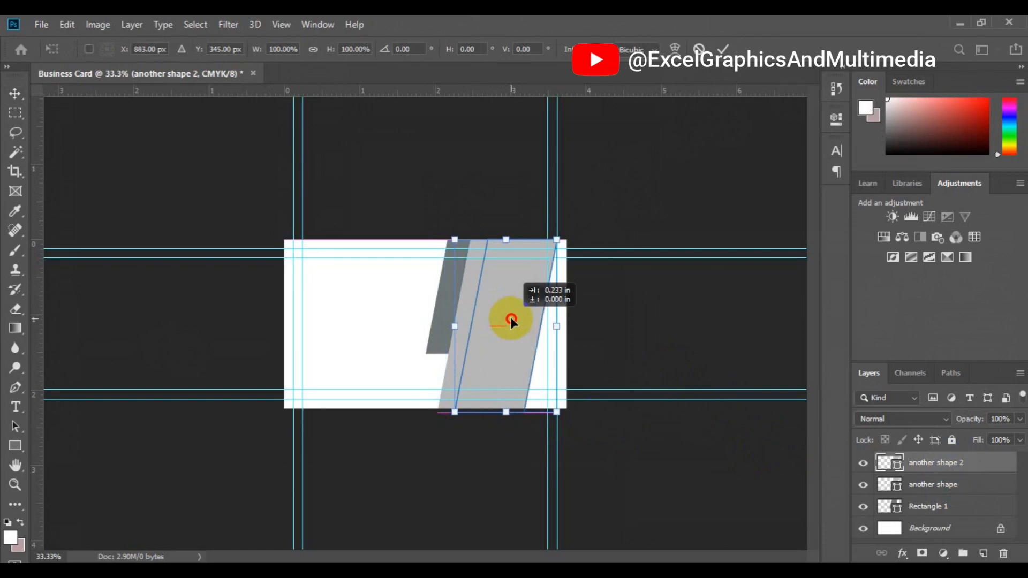
{"action": "left_click_drag", "start_coordinate": [511, 317], "coordinate": [535, 323]}
{"action": "key", "text": "ctrl+z"}
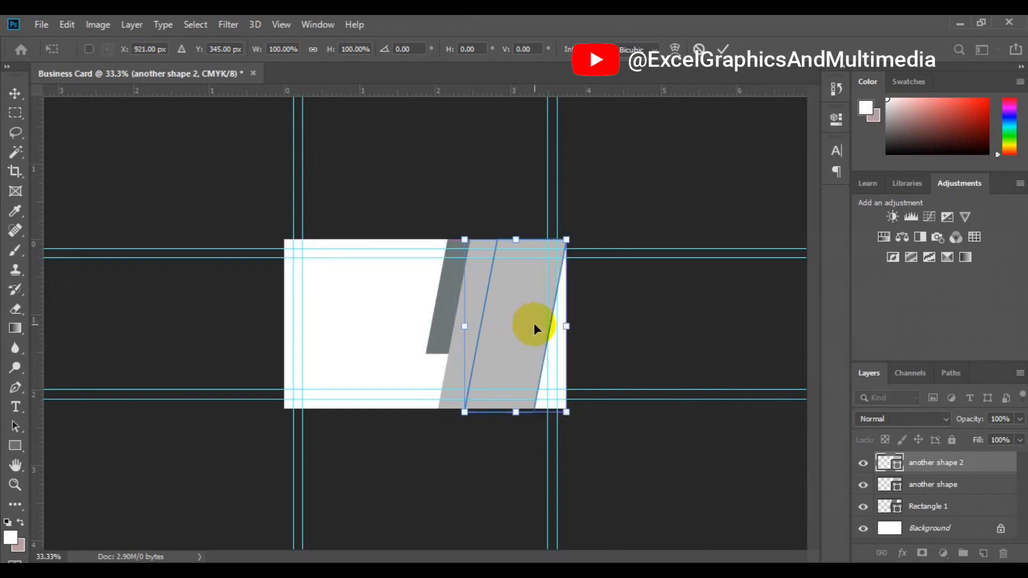
{"action": "key", "text": "Return"}
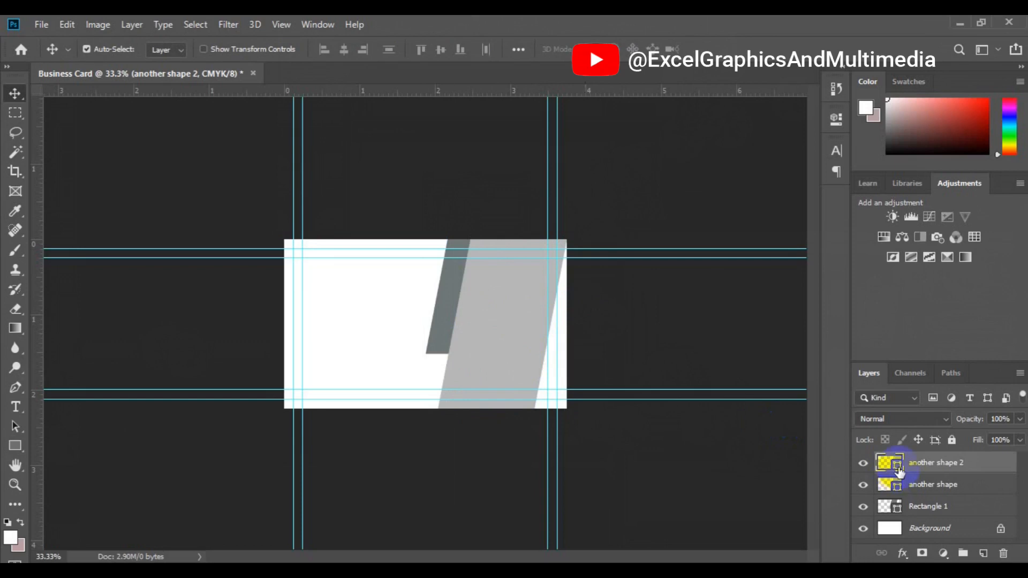
Fill 'another shape 2' with the sampled dark grey and stack 'another shape' above it
{"action": "double_click", "coordinate": [898, 470]}
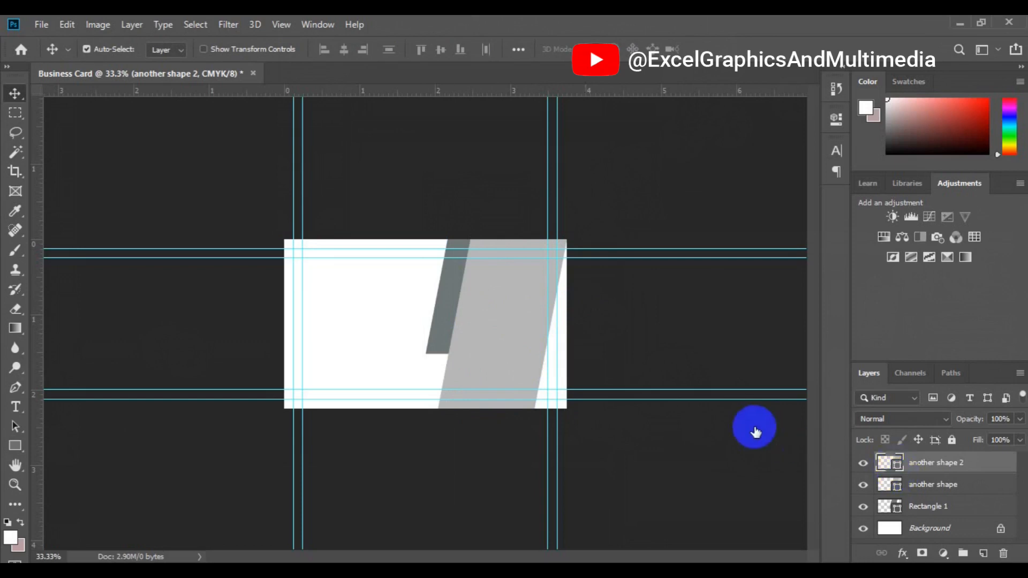
{"action": "left_click", "coordinate": [452, 313]}
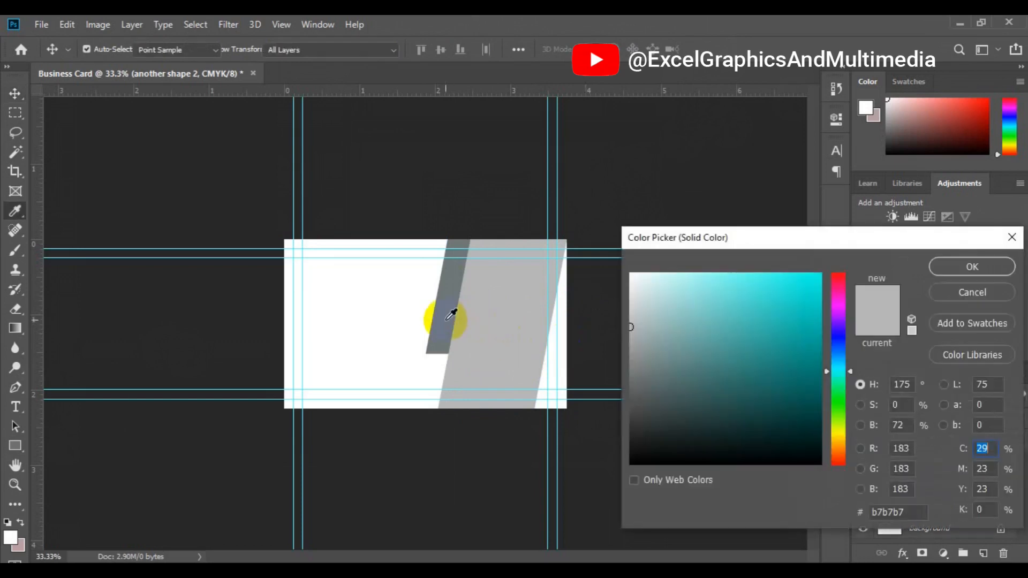
{"action": "left_click", "coordinate": [972, 266]}
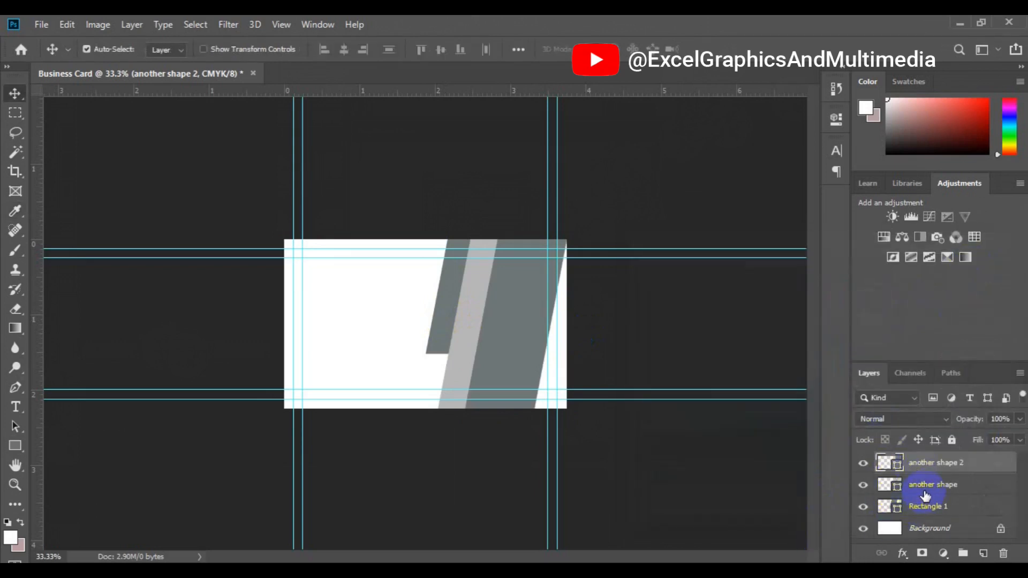
{"action": "left_click_drag", "start_coordinate": [926, 496], "coordinate": [925, 457]}
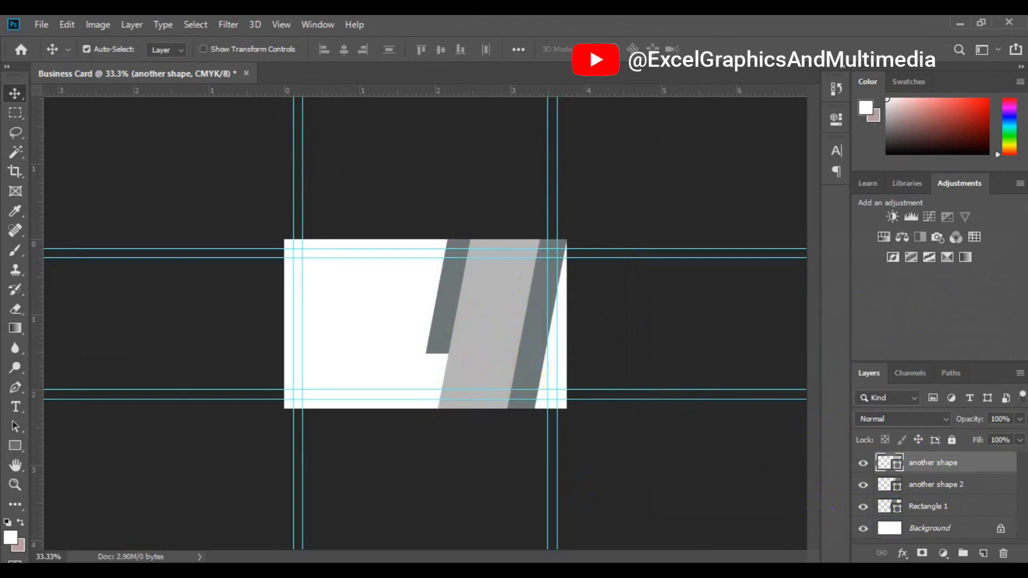
On a new layer, draw a grey rectangle across the card's bottom and slant its left end about -21°
{"action": "left_click", "coordinate": [984, 553]}
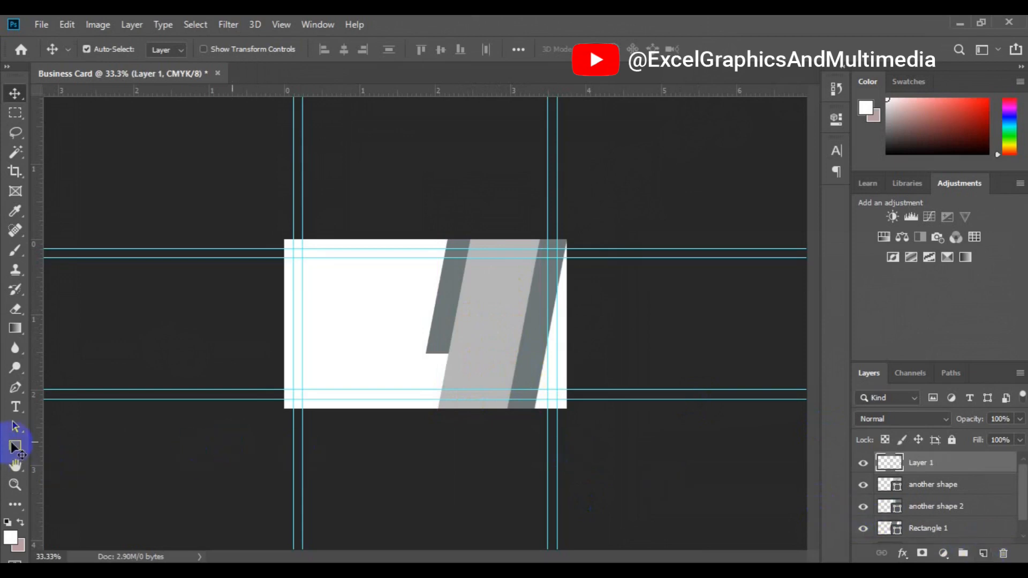
{"action": "left_click", "coordinate": [13, 445]}
{"action": "left_click", "coordinate": [14, 446]}
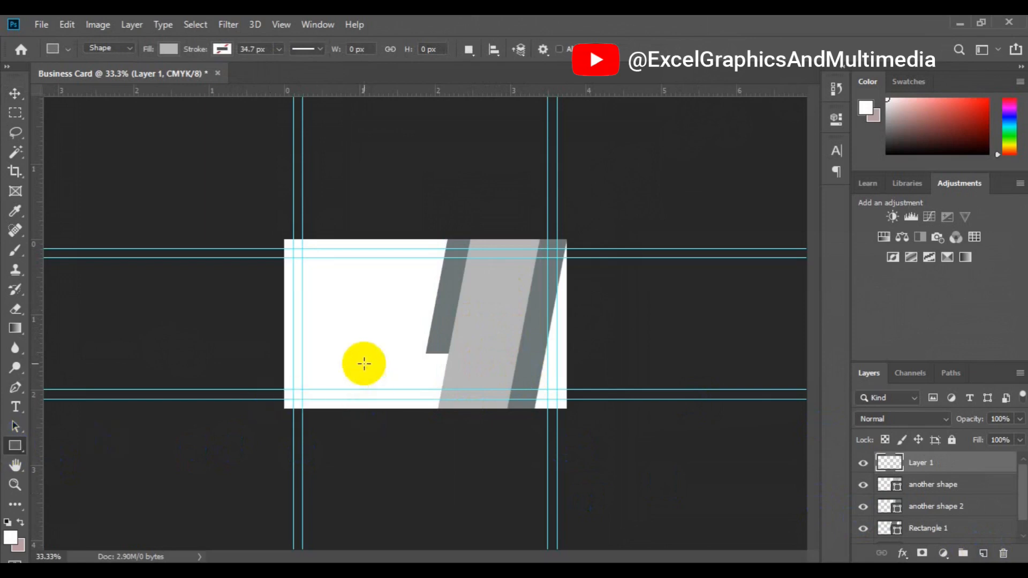
{"action": "left_click_drag", "start_coordinate": [374, 363], "coordinate": [581, 416]}
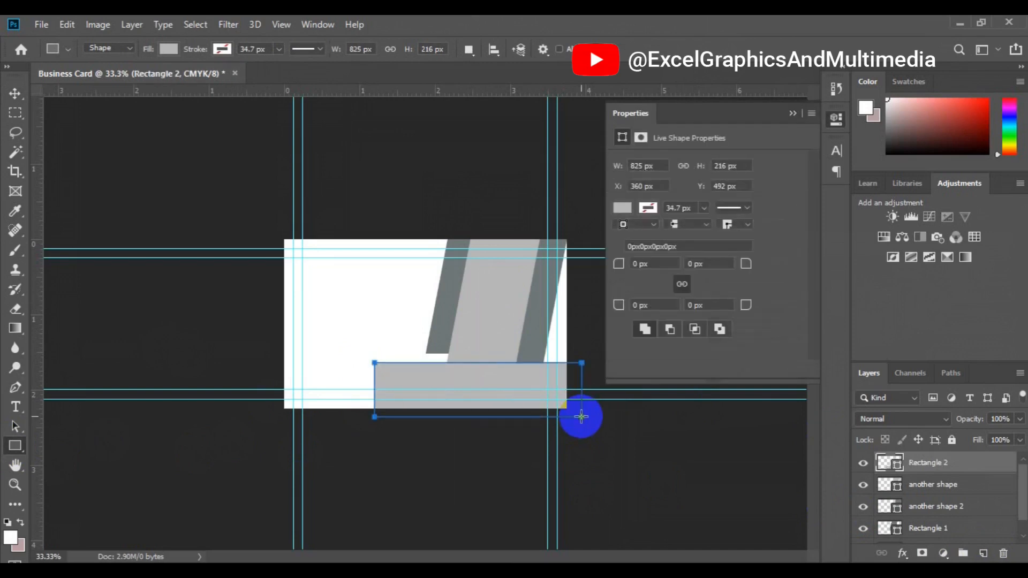
{"action": "key", "text": "v"}
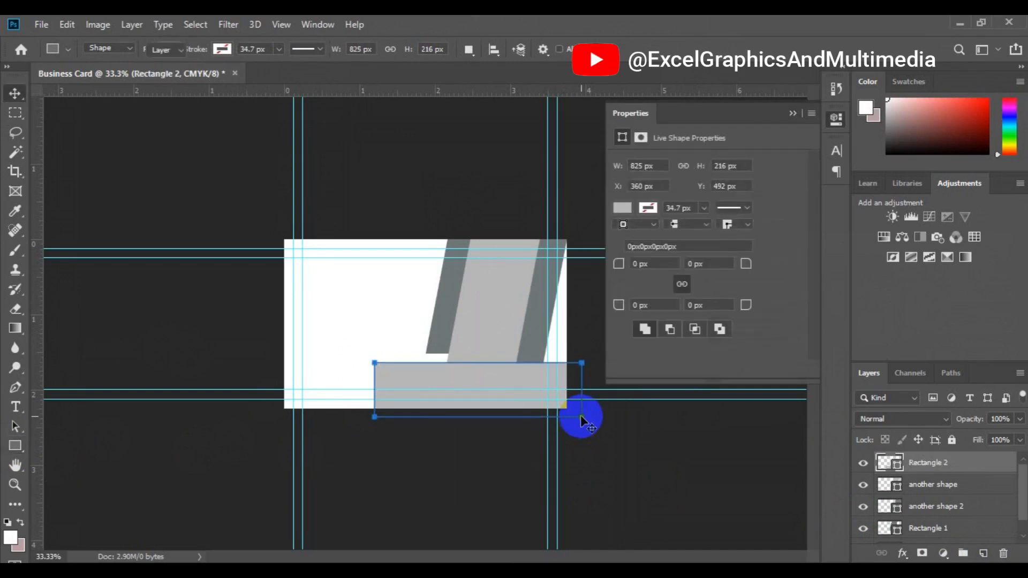
{"action": "key", "text": "ctrl+t"}
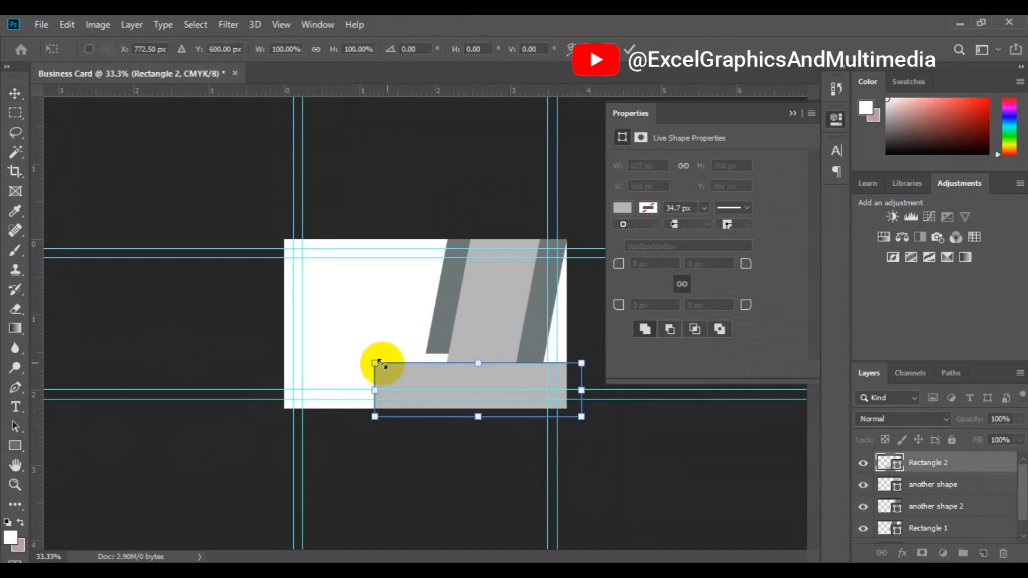
{"action": "left_click_drag", "start_coordinate": [377, 365], "coordinate": [396, 368]}
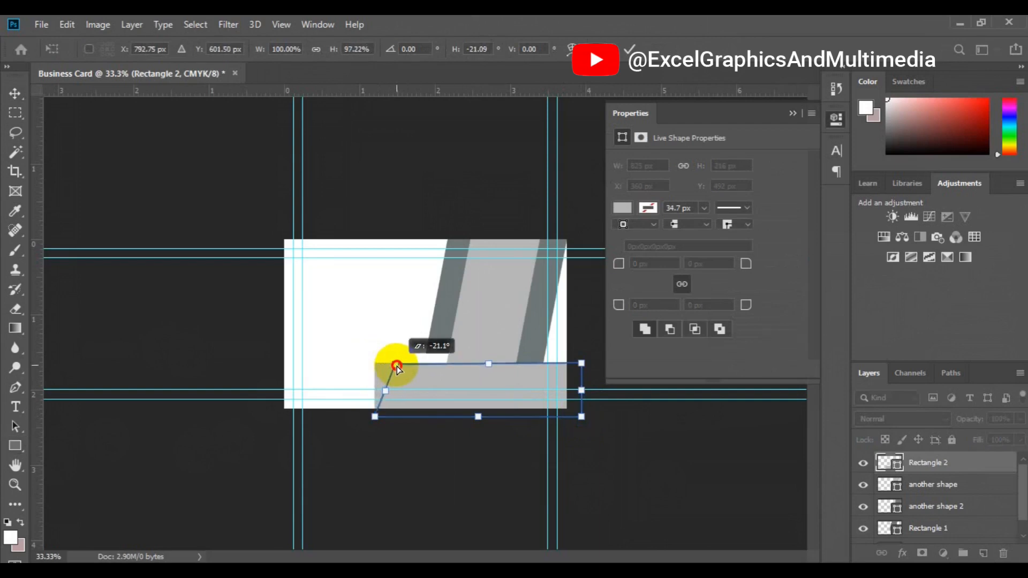
{"action": "left_click_drag", "start_coordinate": [397, 366], "coordinate": [397, 366]}
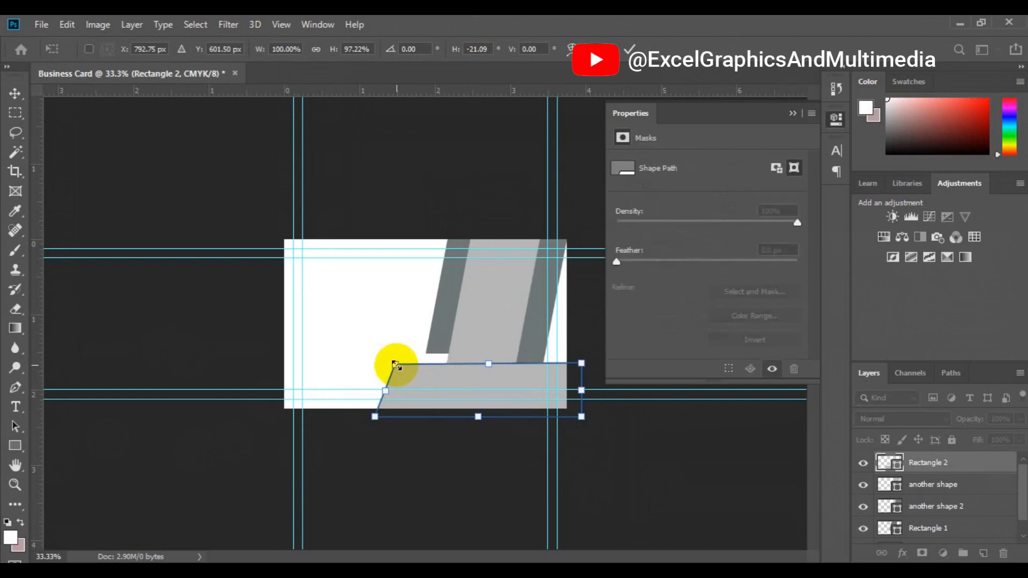
{"action": "key", "text": "Return"}
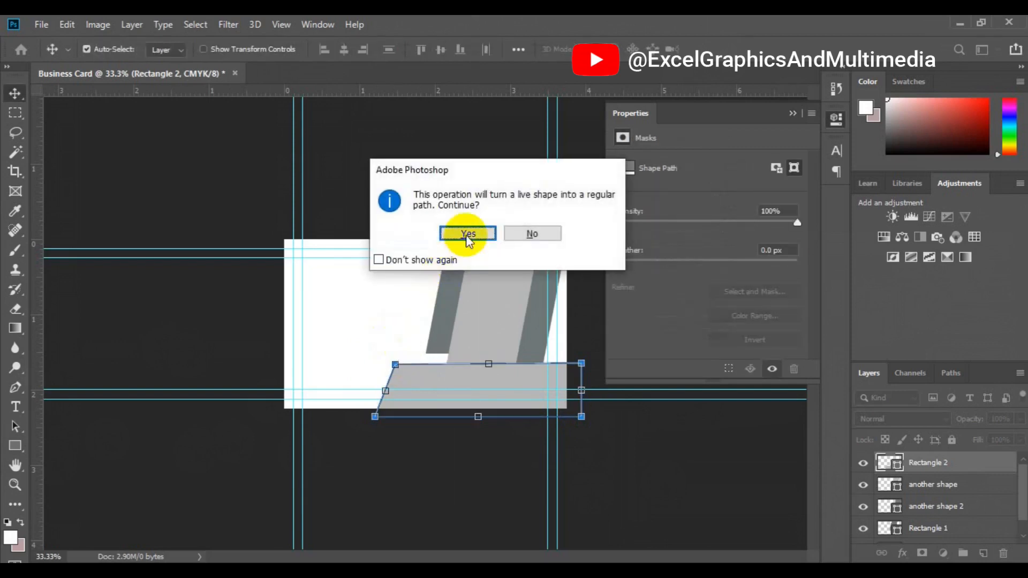
{"action": "left_click", "coordinate": [467, 235]}
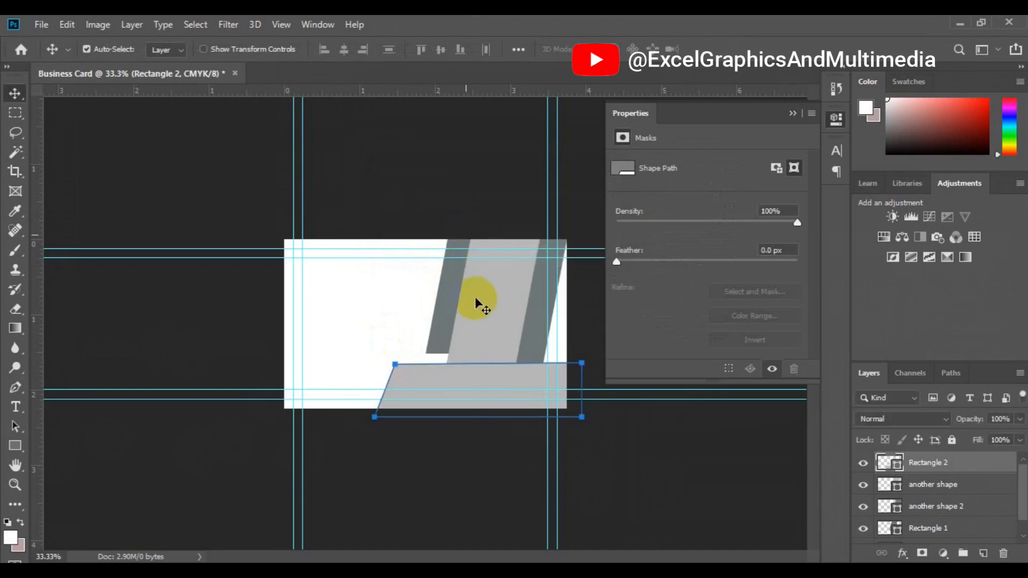
Raise the dark left stripe slightly upward
{"action": "left_click", "coordinate": [451, 295]}
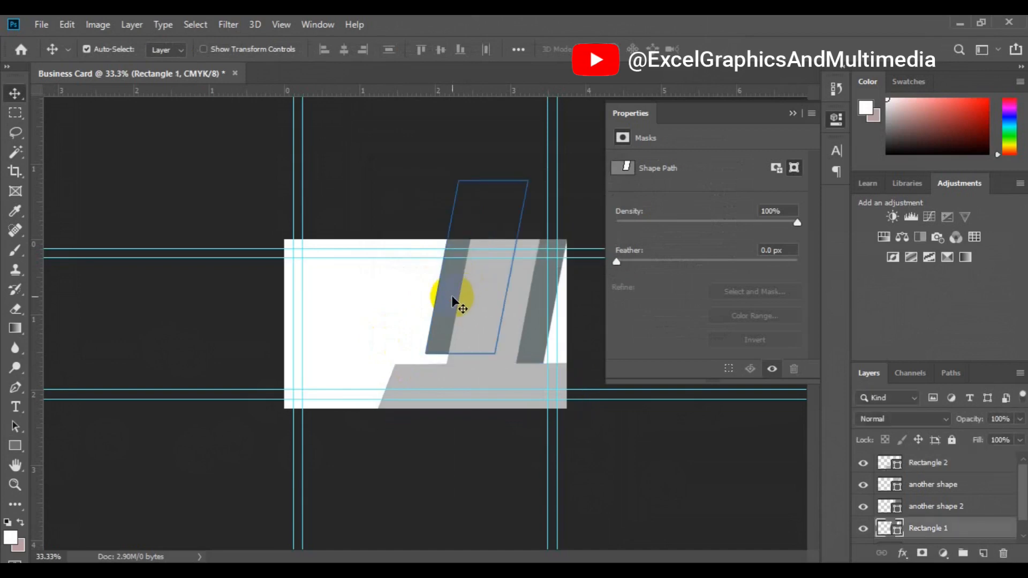
{"action": "left_click_drag", "start_coordinate": [451, 295], "coordinate": [456, 284]}
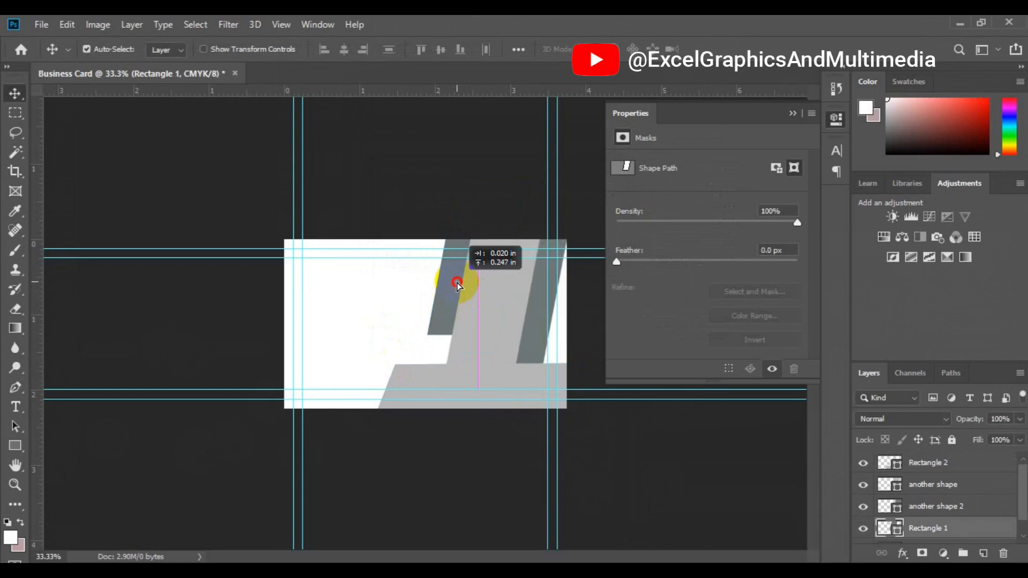
{"action": "left_click_drag", "start_coordinate": [456, 284], "coordinate": [458, 274]}
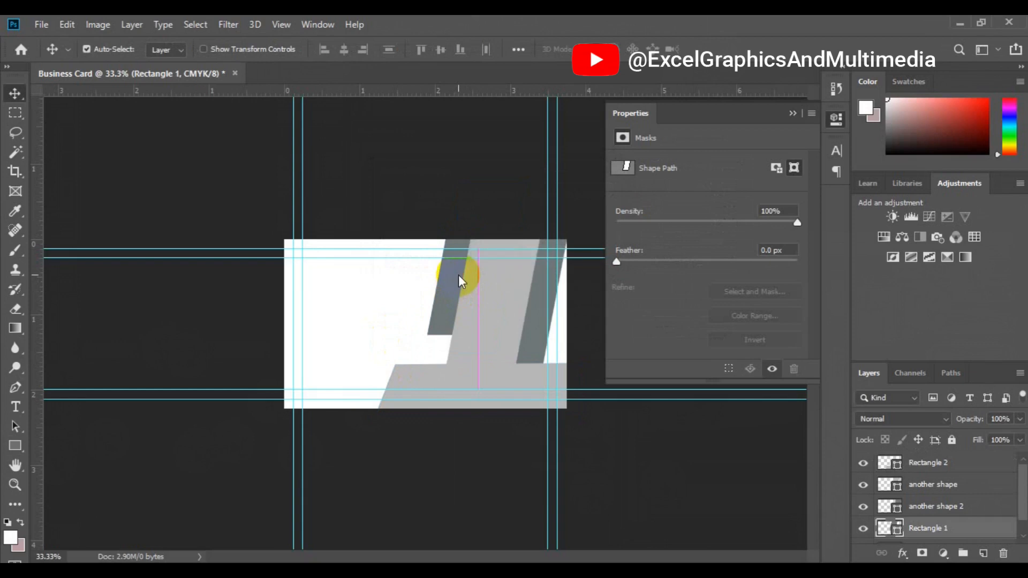
{"action": "left_click", "coordinate": [483, 382]}
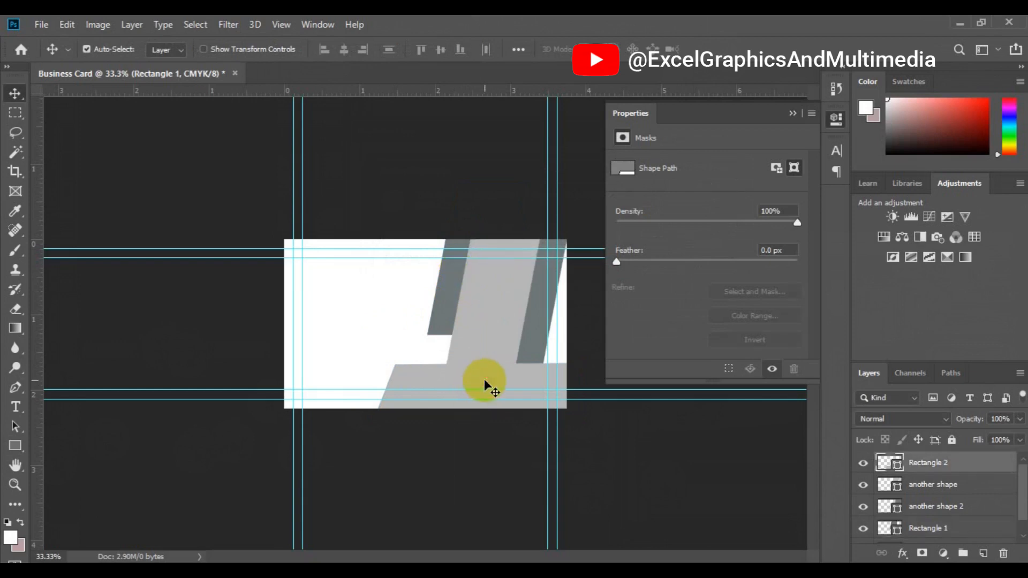
Fill the bottom band with a near-black teal
{"action": "double_click", "coordinate": [899, 470]}
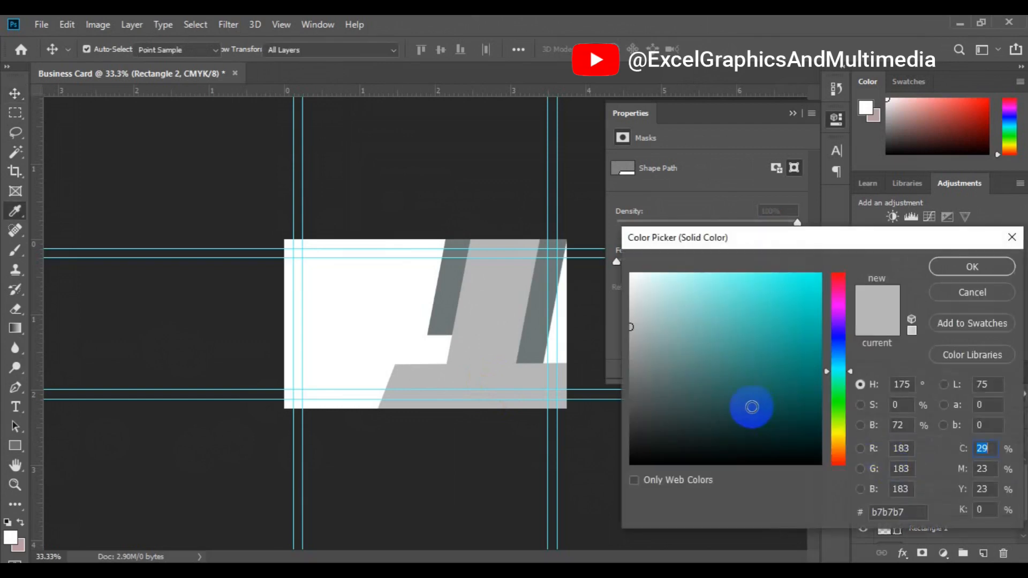
{"action": "left_click", "coordinate": [741, 451]}
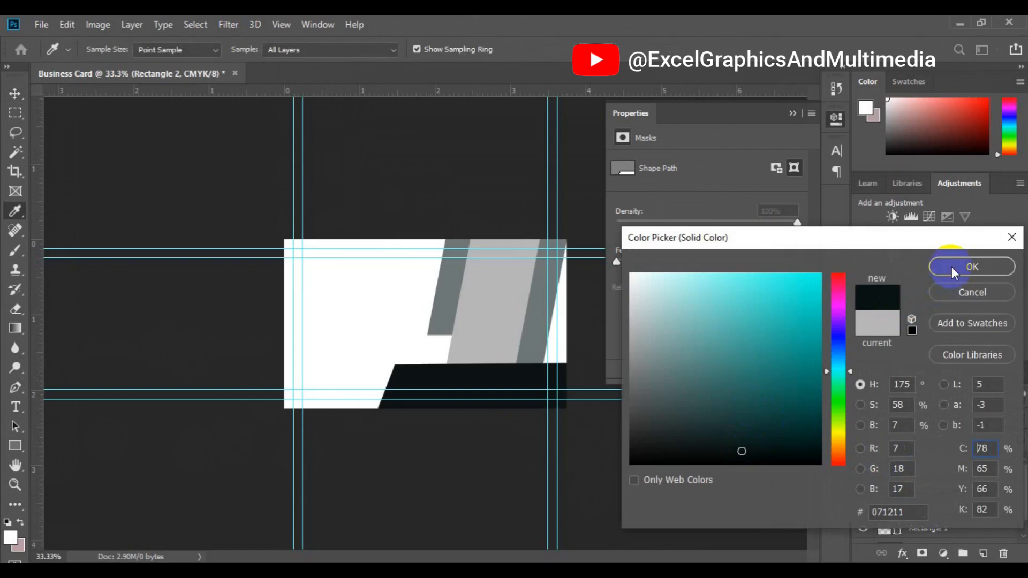
{"action": "left_click", "coordinate": [952, 267]}
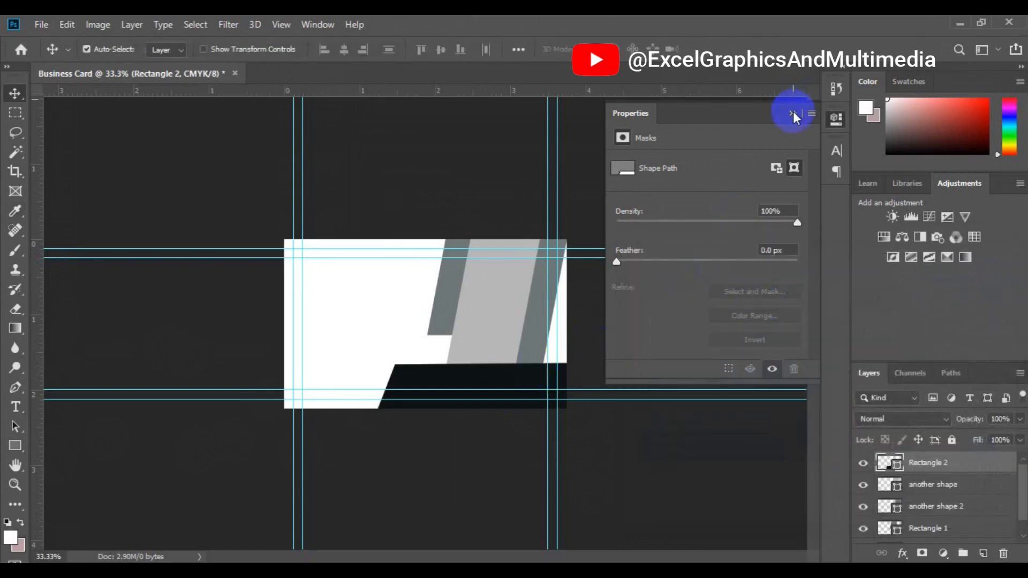
{"action": "left_click", "coordinate": [792, 112]}
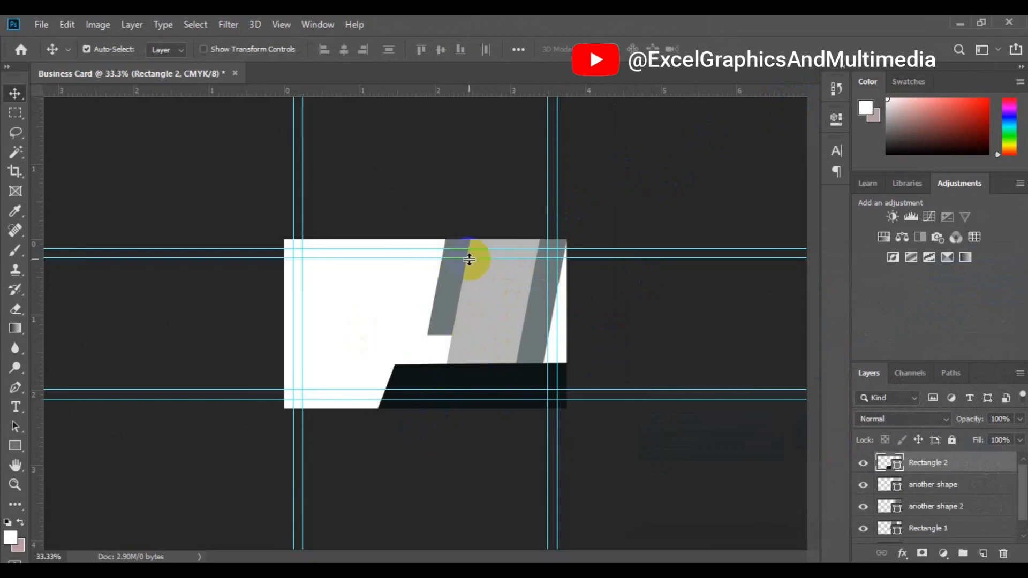
{"action": "left_click", "coordinate": [423, 392]}
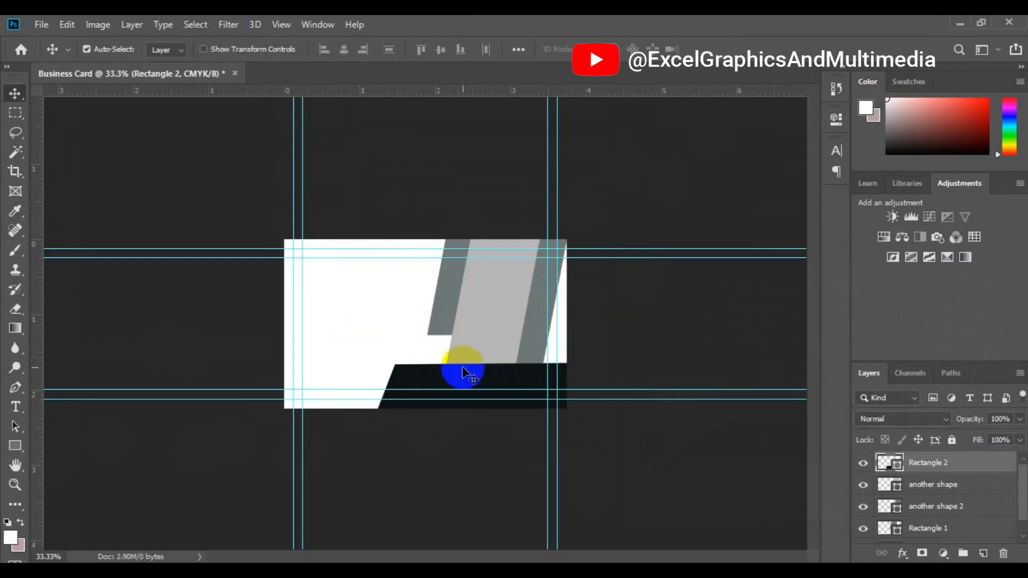
Change the bottom band's fill to a deep navy, #020c15
{"action": "left_click", "coordinate": [501, 378]}
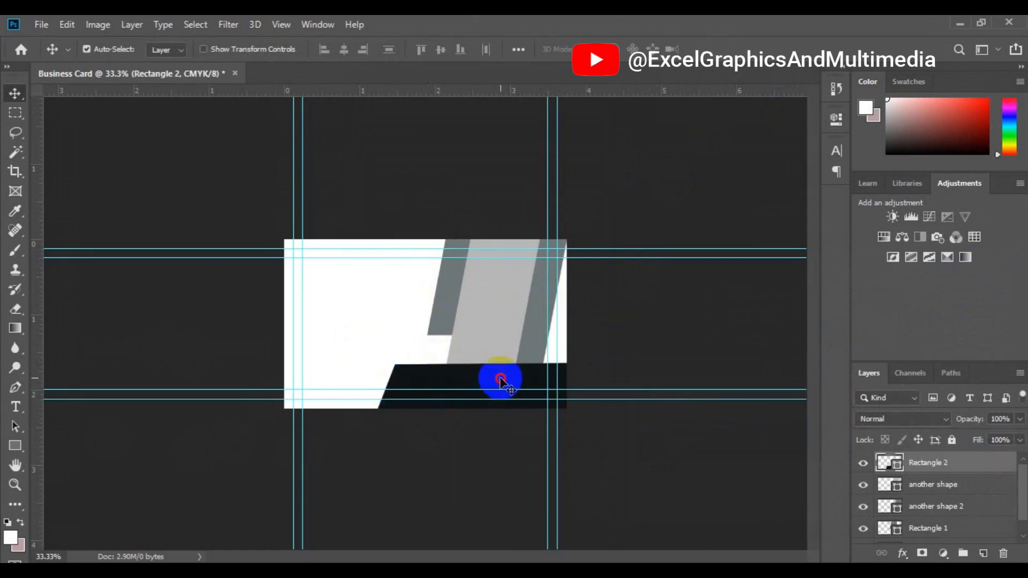
{"action": "double_click", "coordinate": [898, 465]}
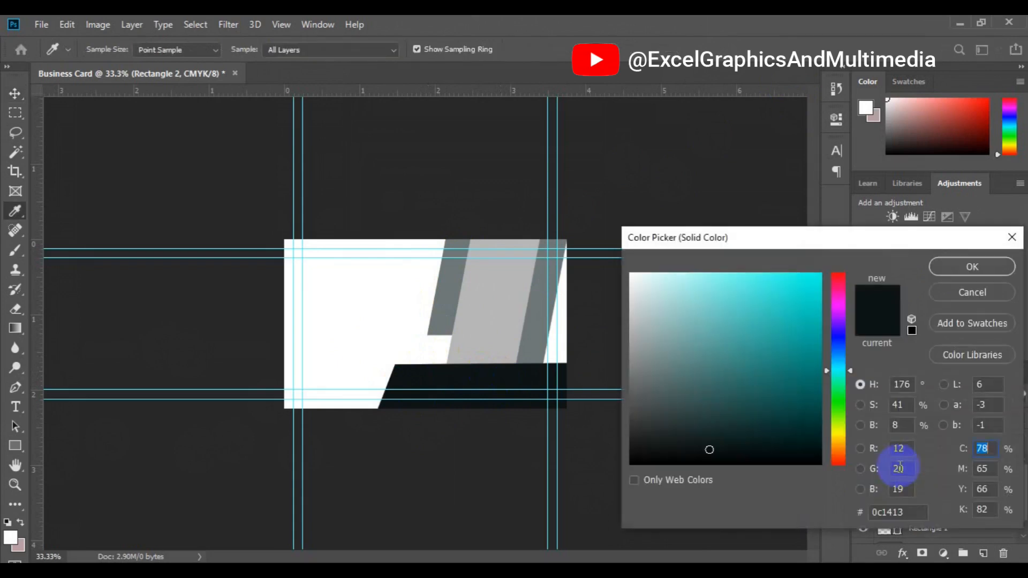
{"action": "left_click", "coordinate": [837, 349]}
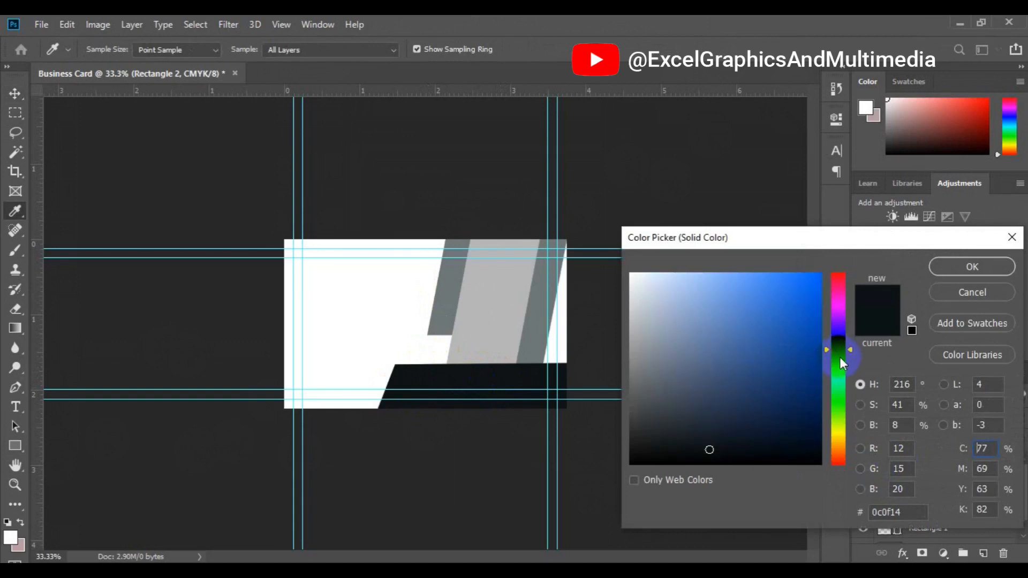
{"action": "left_click", "coordinate": [846, 355]}
{"action": "left_click", "coordinate": [807, 450]}
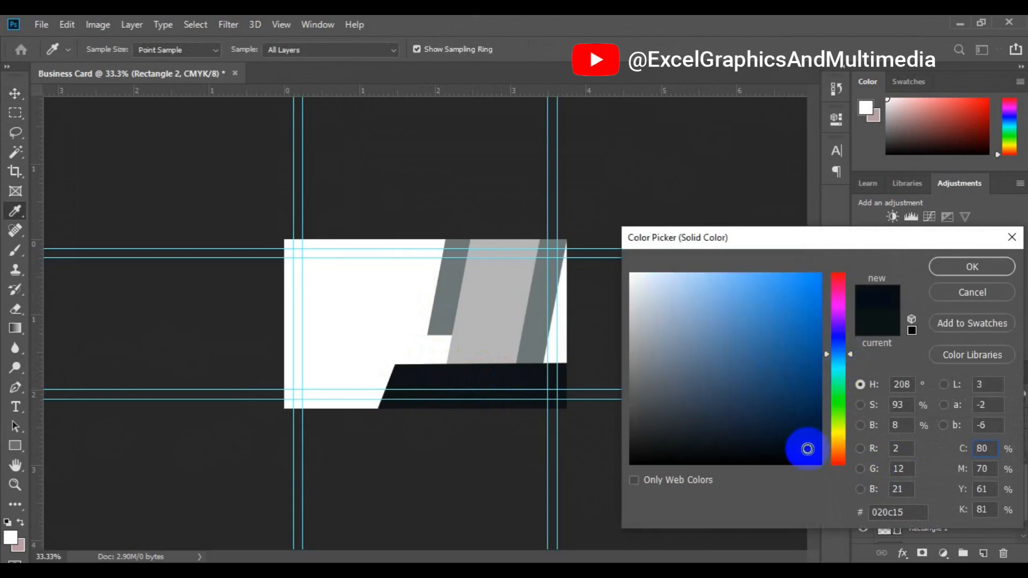
{"action": "left_click", "coordinate": [942, 270]}
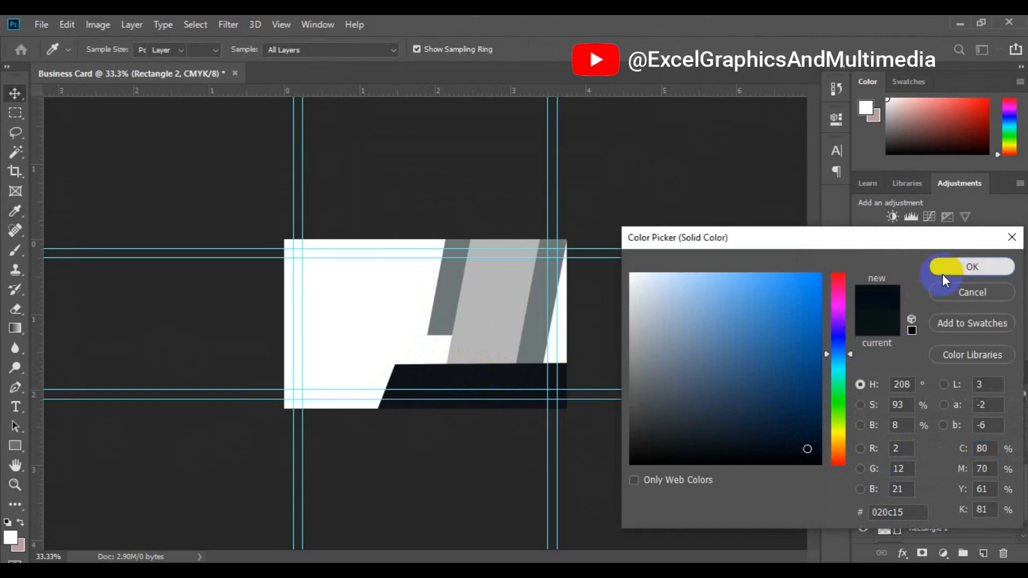
{"action": "left_click", "coordinate": [531, 345]}
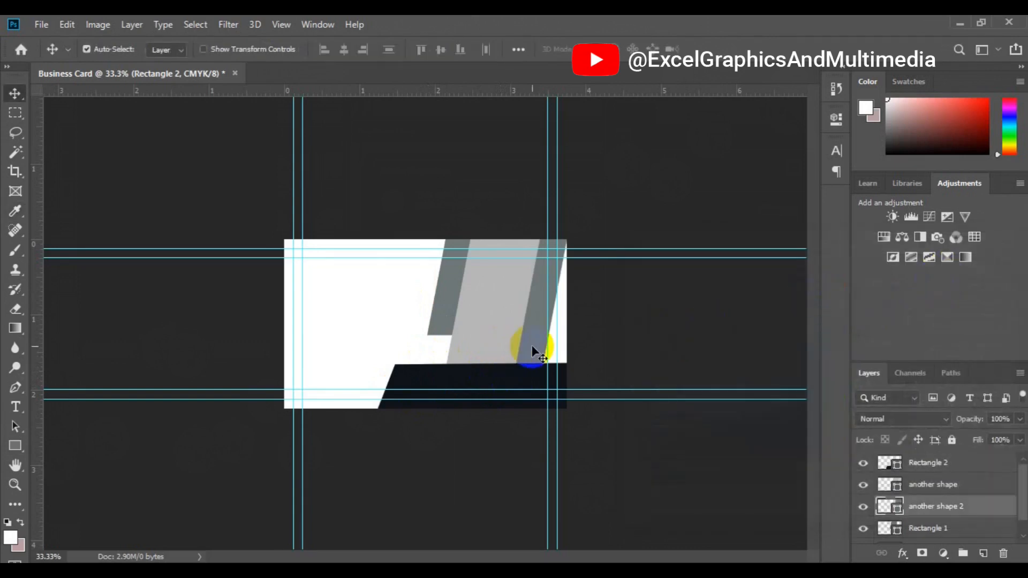
Make the right slanted stripe bright red #ed1c24, correcting to the nearest printable red
{"action": "double_click", "coordinate": [898, 510]}
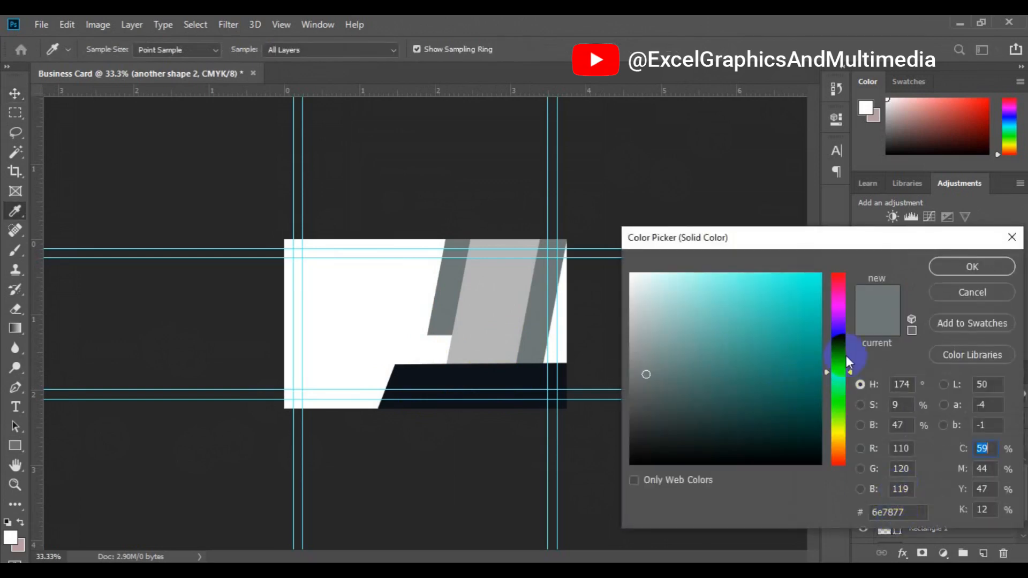
{"action": "left_click_drag", "start_coordinate": [849, 371], "coordinate": [808, 282]}
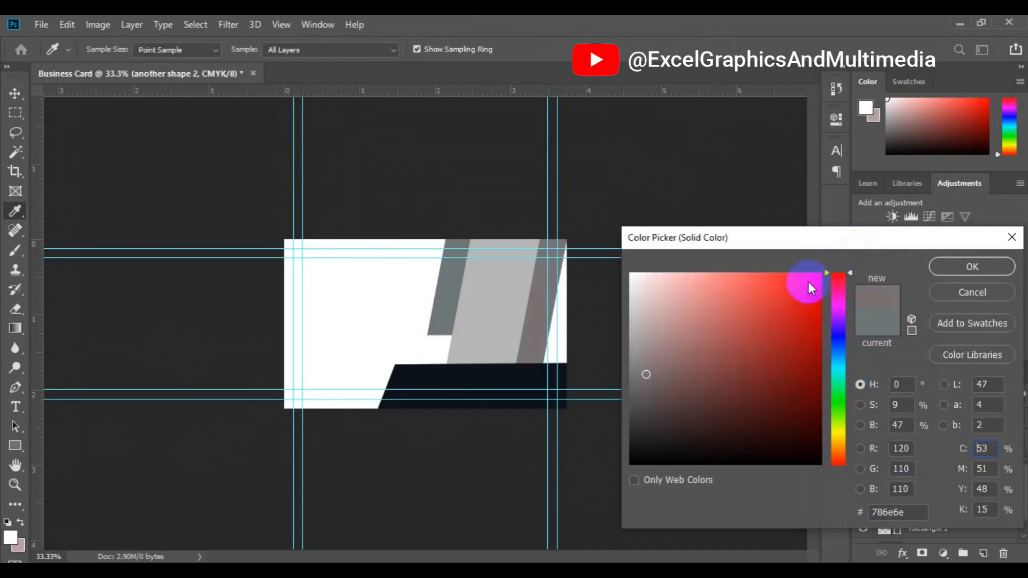
{"action": "left_click", "coordinate": [808, 282]}
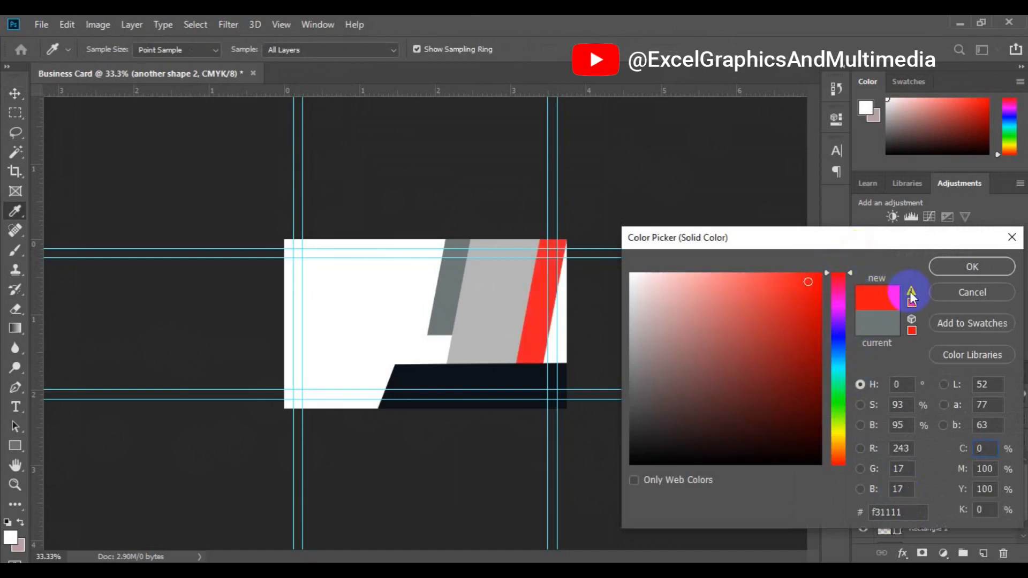
{"action": "left_click", "coordinate": [911, 294]}
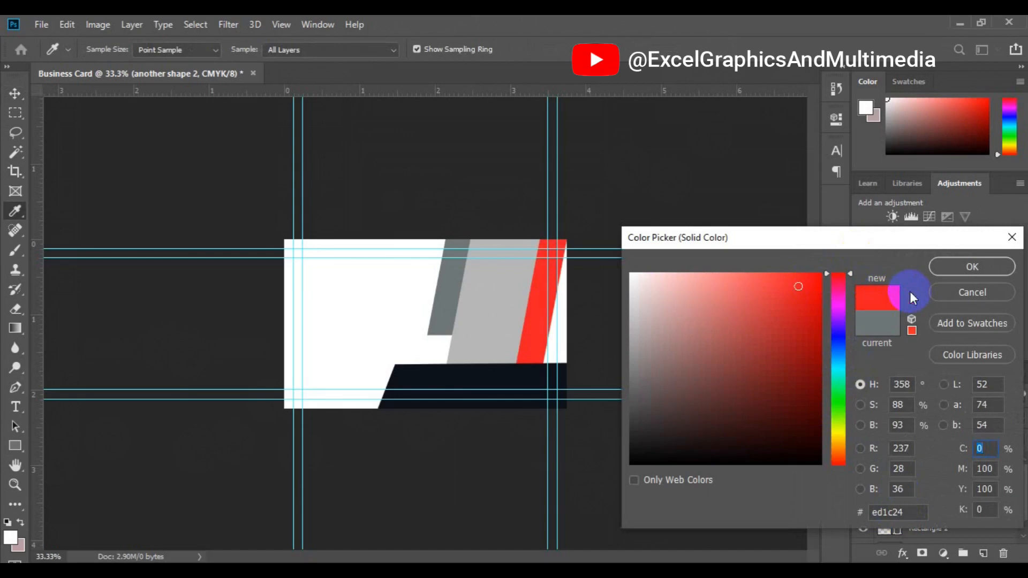
{"action": "left_click", "coordinate": [982, 262]}
{"action": "key", "text": "v"}
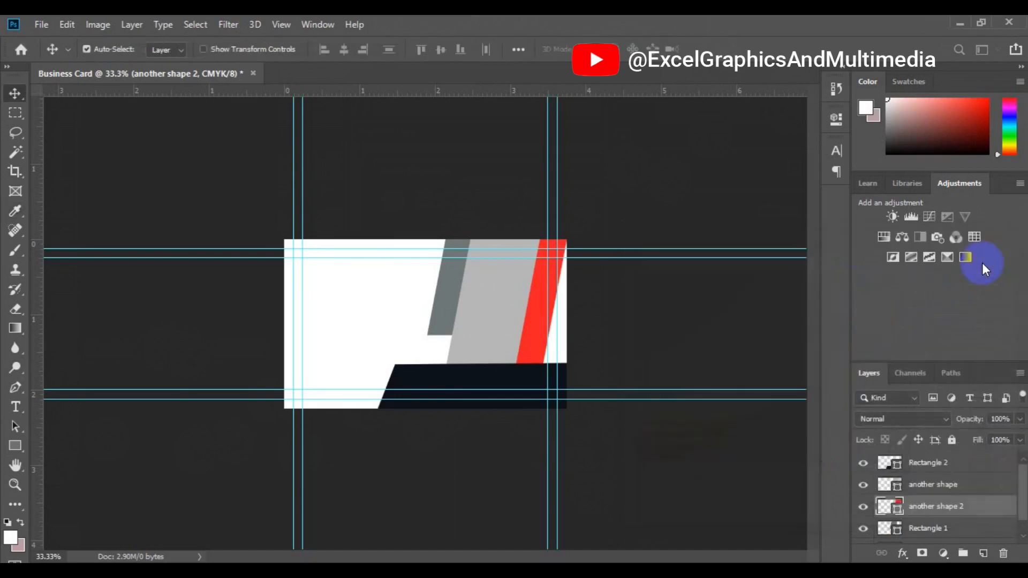
Fill the left stripe, Rectangle 1, with the same red sampled from the right stripe
{"action": "left_click", "coordinate": [438, 319]}
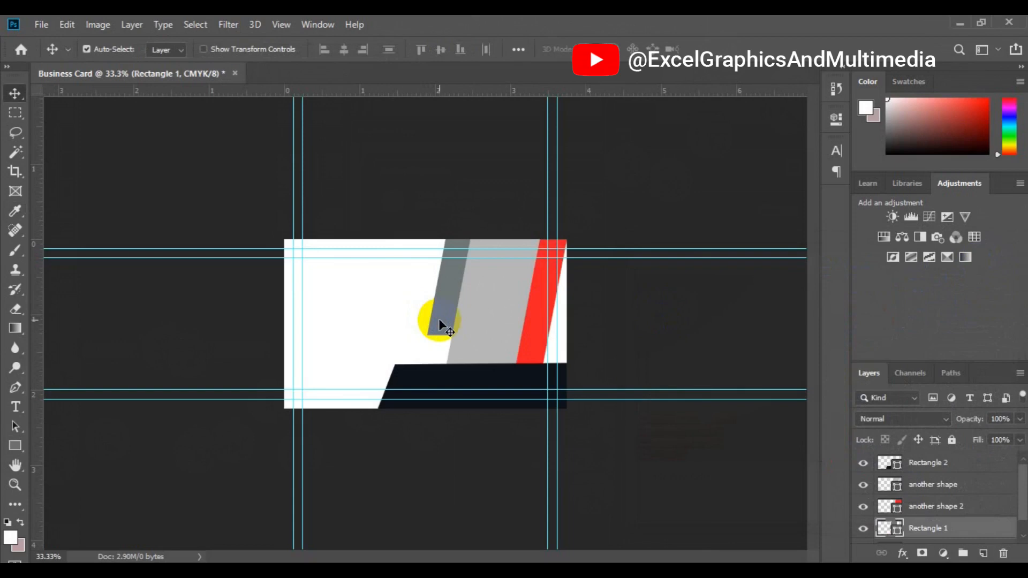
{"action": "left_click", "coordinate": [891, 530]}
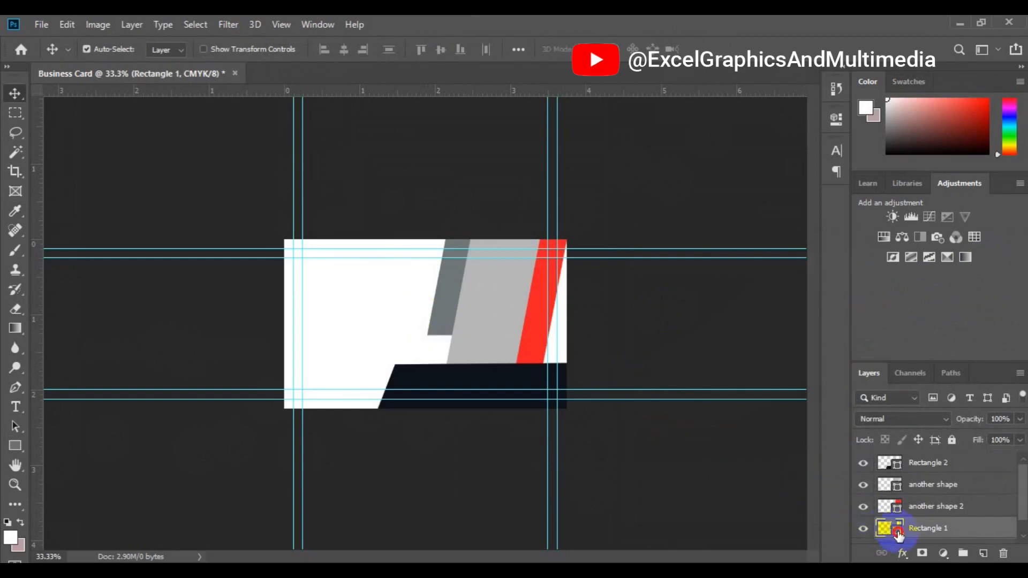
{"action": "double_click", "coordinate": [894, 531]}
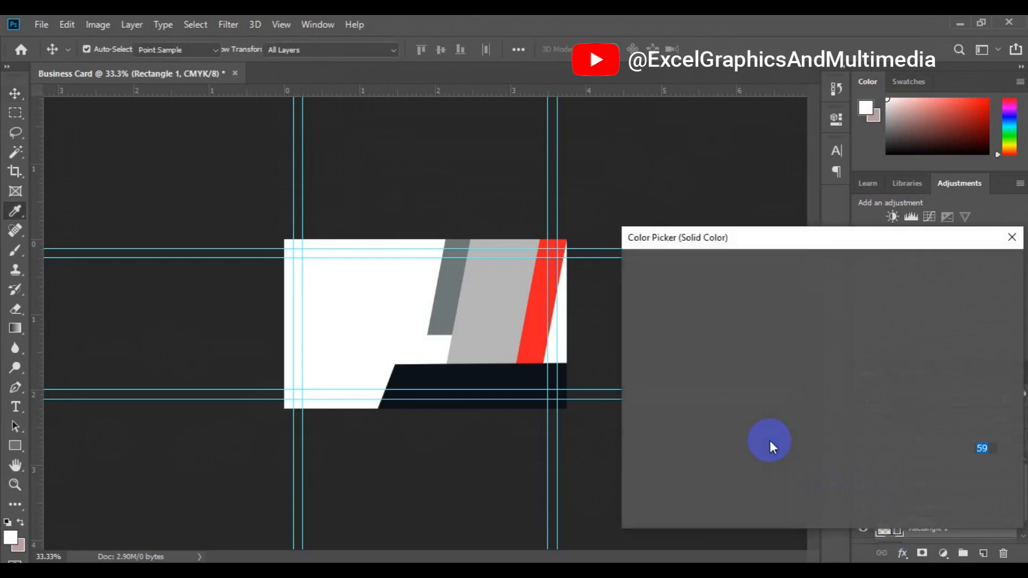
{"action": "left_click", "coordinate": [541, 342]}
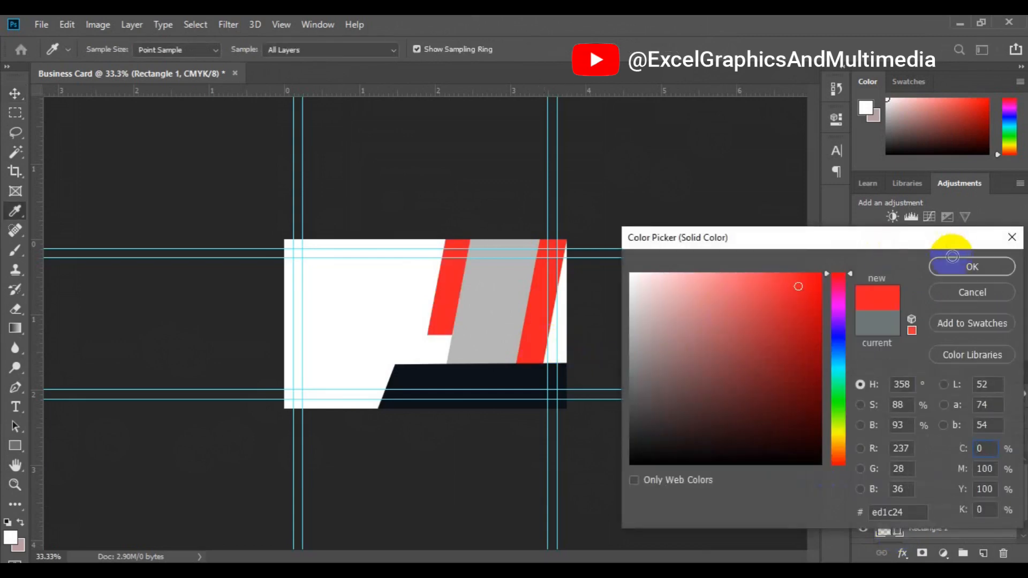
{"action": "left_click", "coordinate": [972, 264]}
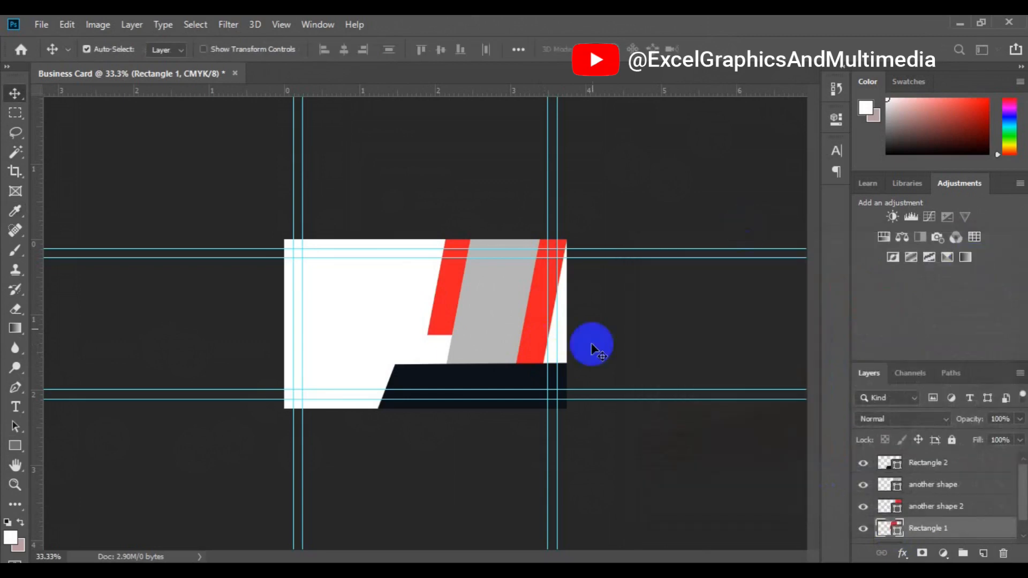
{"action": "left_click", "coordinate": [499, 310]}
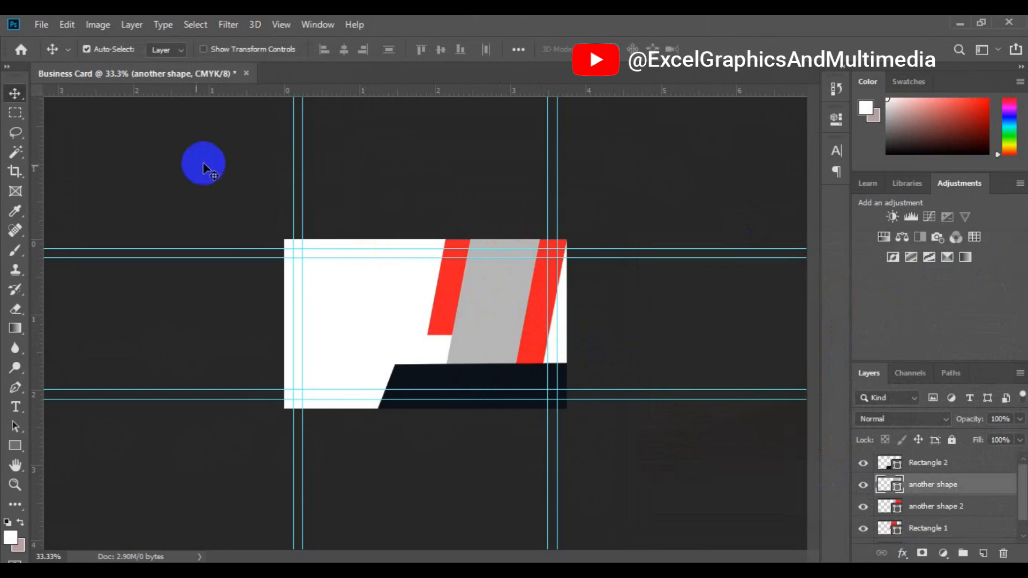
Embed city-wallpaper-7 from the freepik stockpoto folder using File > Place Embedded
{"action": "left_click", "coordinate": [46, 31]}
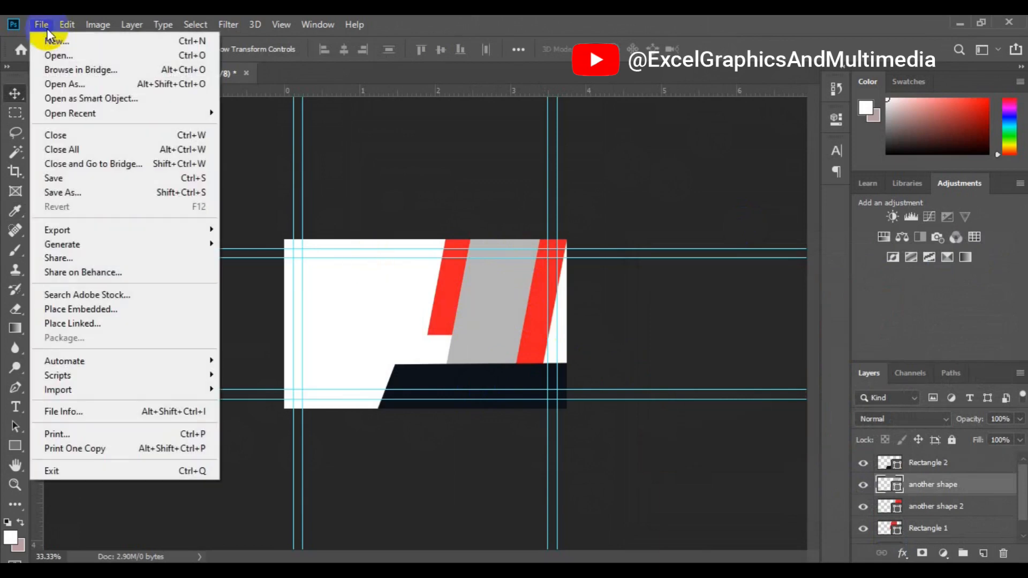
{"action": "left_click", "coordinate": [108, 309]}
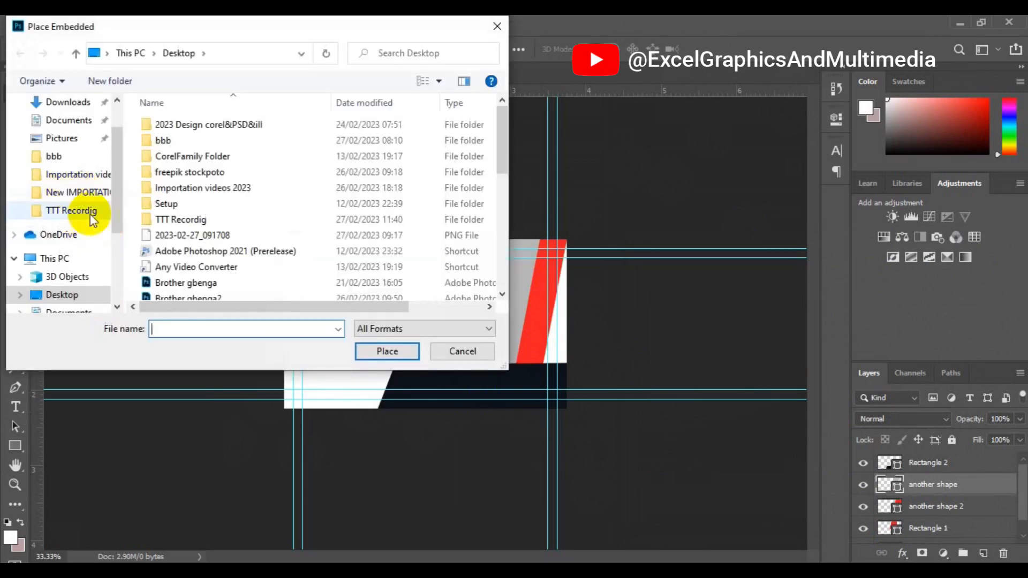
{"action": "double_click", "coordinate": [190, 173]}
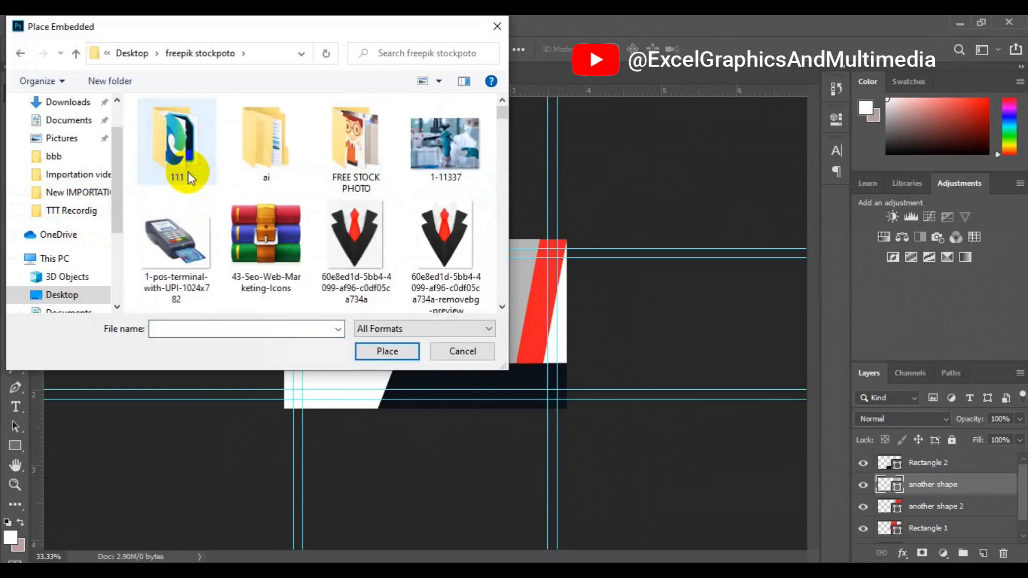
{"action": "scroll", "coordinate": [454, 217], "scroll_direction": "down", "scroll_amount": 5}
{"action": "left_click", "coordinate": [454, 217]}
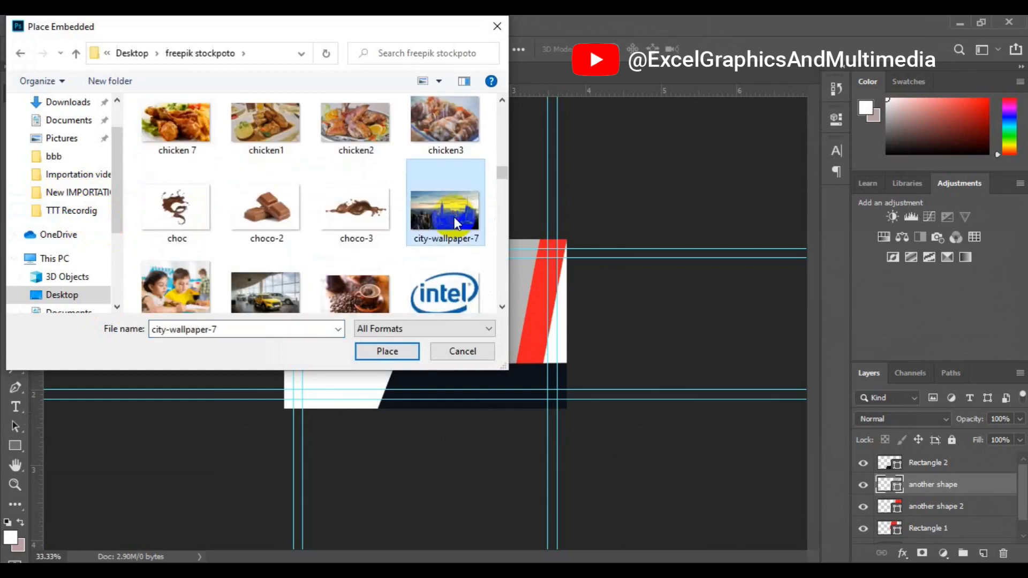
{"action": "left_click", "coordinate": [371, 351]}
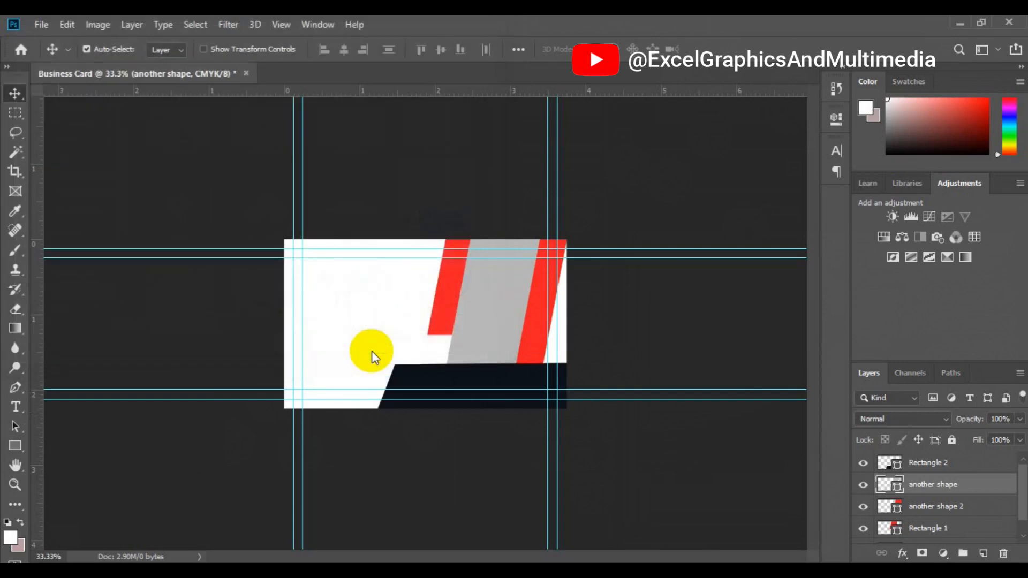
Enlarge the city photo and position it over most of the card
{"action": "left_click_drag", "start_coordinate": [566, 244], "coordinate": [621, 192]}
{"action": "left_click_drag", "start_coordinate": [505, 373], "coordinate": [523, 372]}
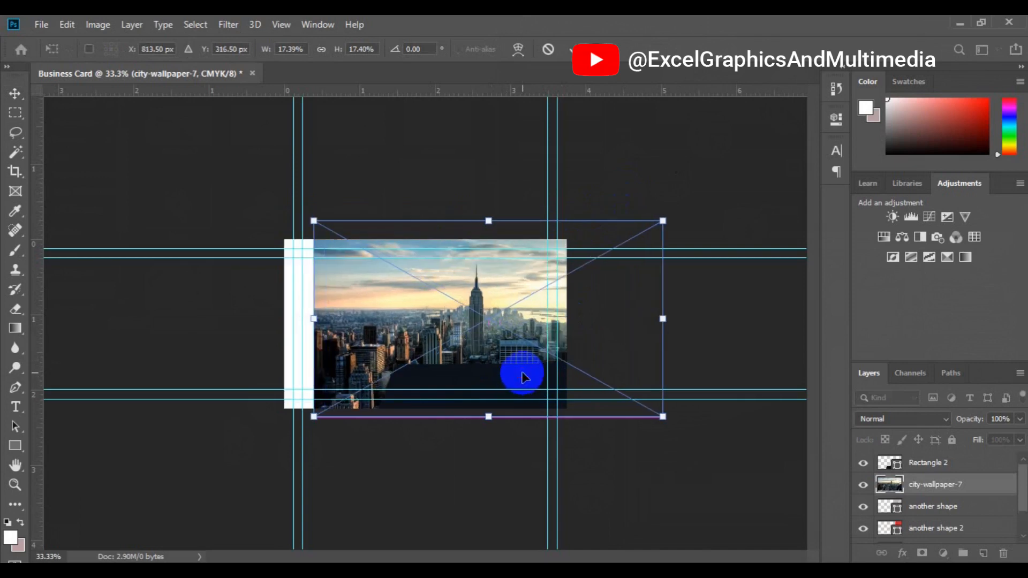
{"action": "left_click", "coordinate": [571, 49]}
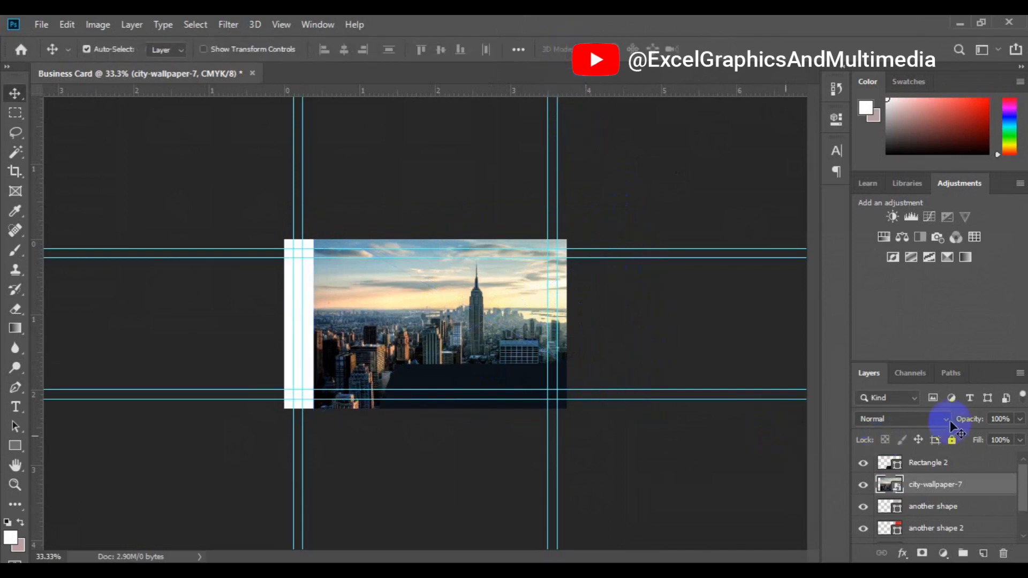
Set the city photo layer to 60% opacity and nudge it slightly right
{"action": "left_click", "coordinate": [1018, 419]}
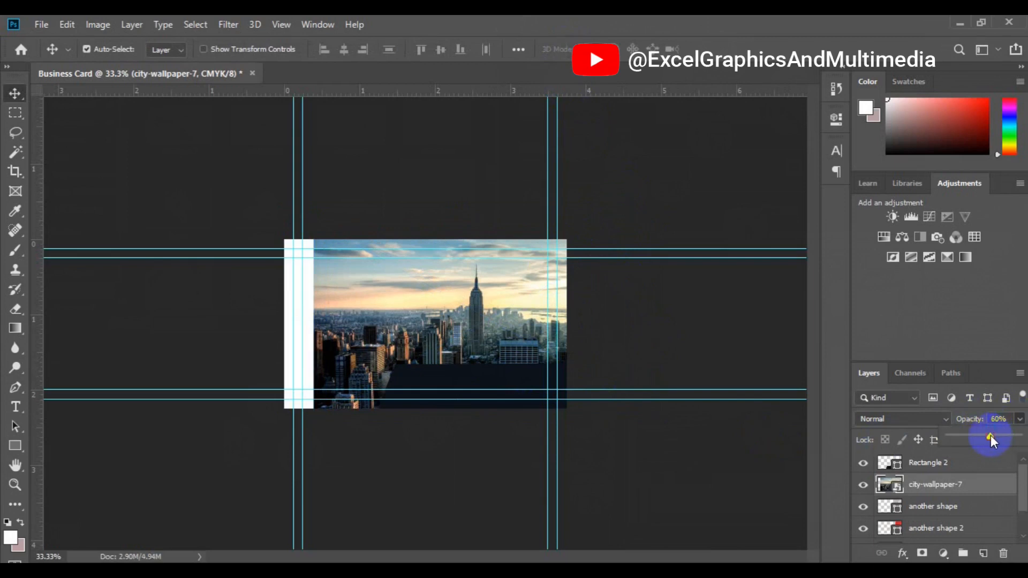
{"action": "left_click", "coordinate": [915, 488]}
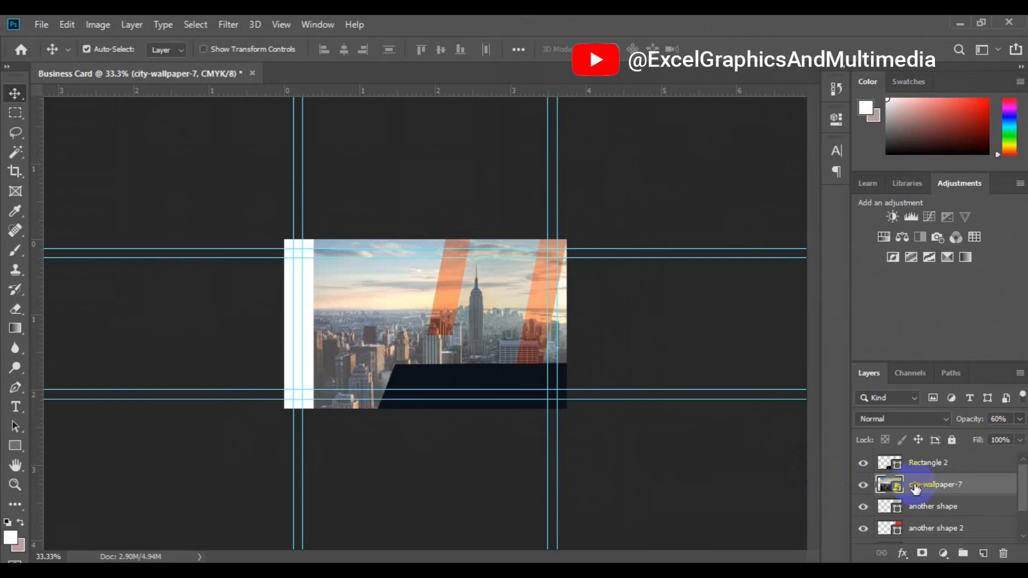
{"action": "left_click", "coordinate": [625, 374]}
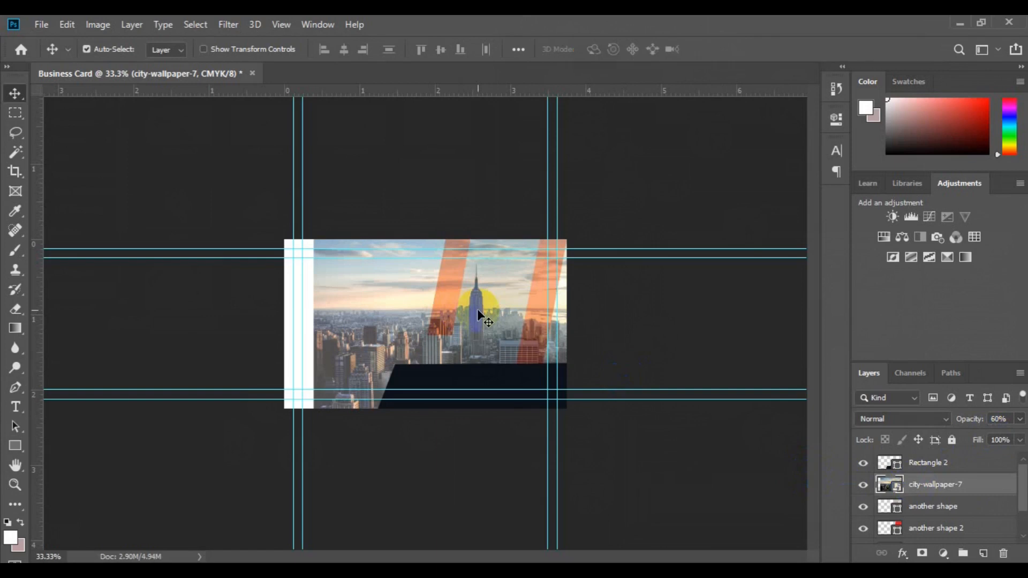
{"action": "left_click", "coordinate": [482, 311]}
{"action": "left_click_drag", "start_coordinate": [482, 312], "coordinate": [486, 310]}
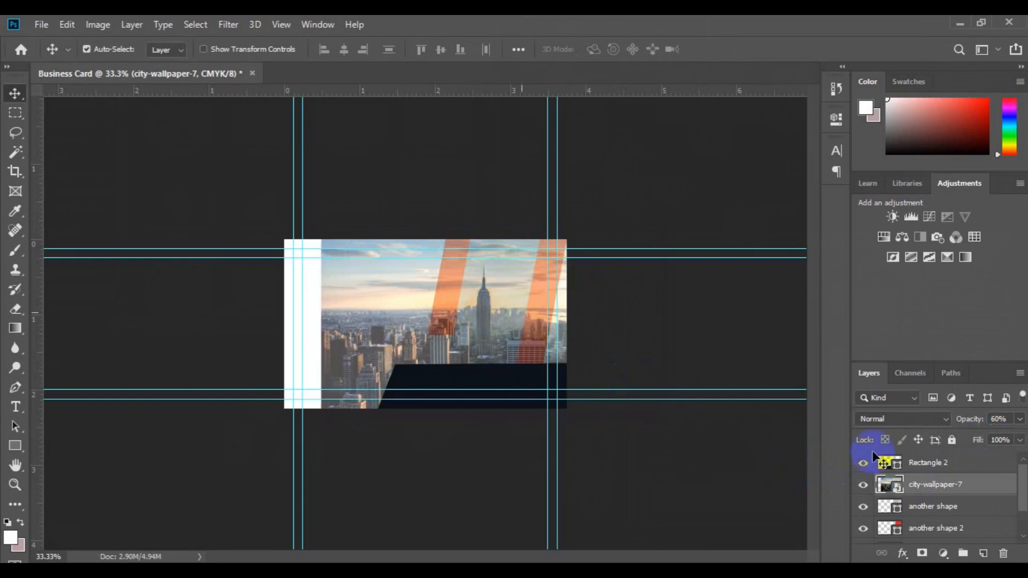
Clip the city photo to the middle stripe shape and raise its opacity back to 100%
{"action": "right_click", "coordinate": [944, 496]}
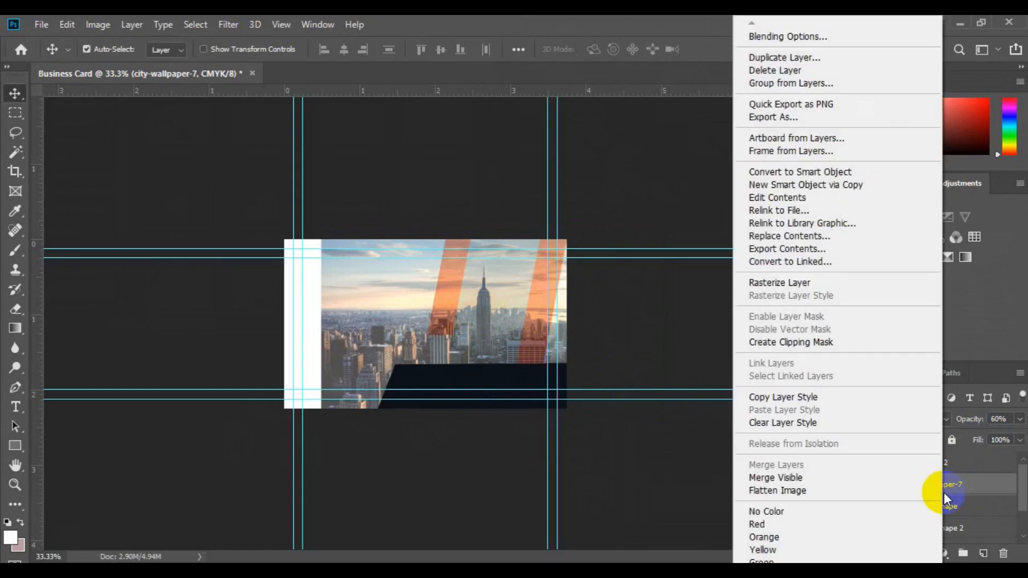
{"action": "left_click", "coordinate": [859, 346]}
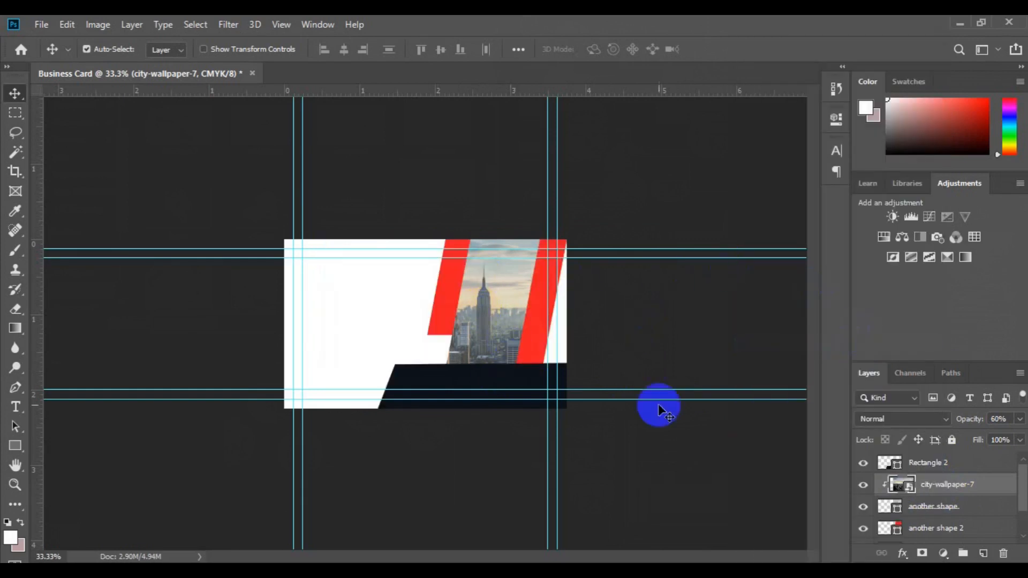
{"action": "left_click", "coordinate": [1020, 419]}
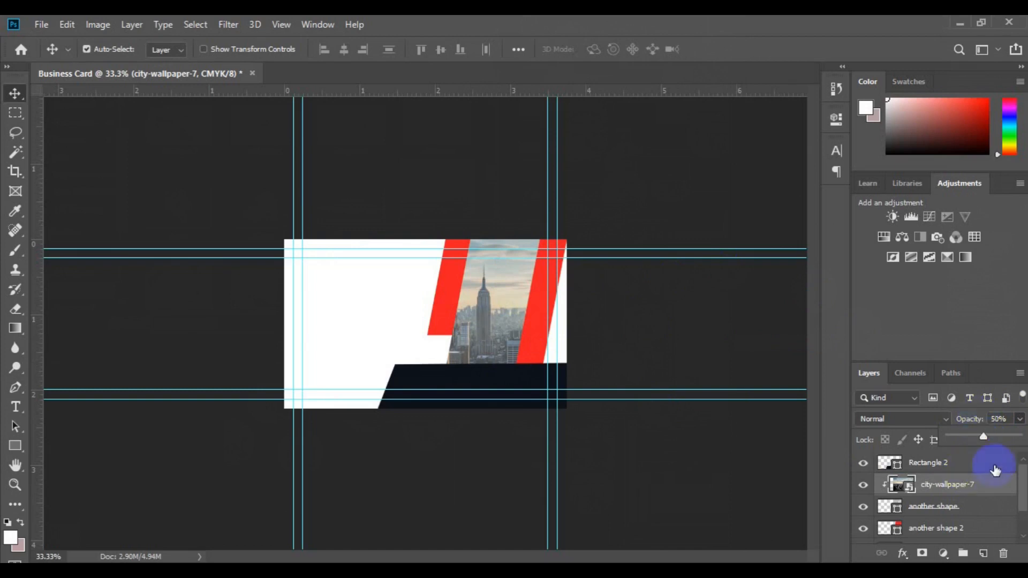
{"action": "left_click_drag", "start_coordinate": [984, 434], "coordinate": [1025, 439]}
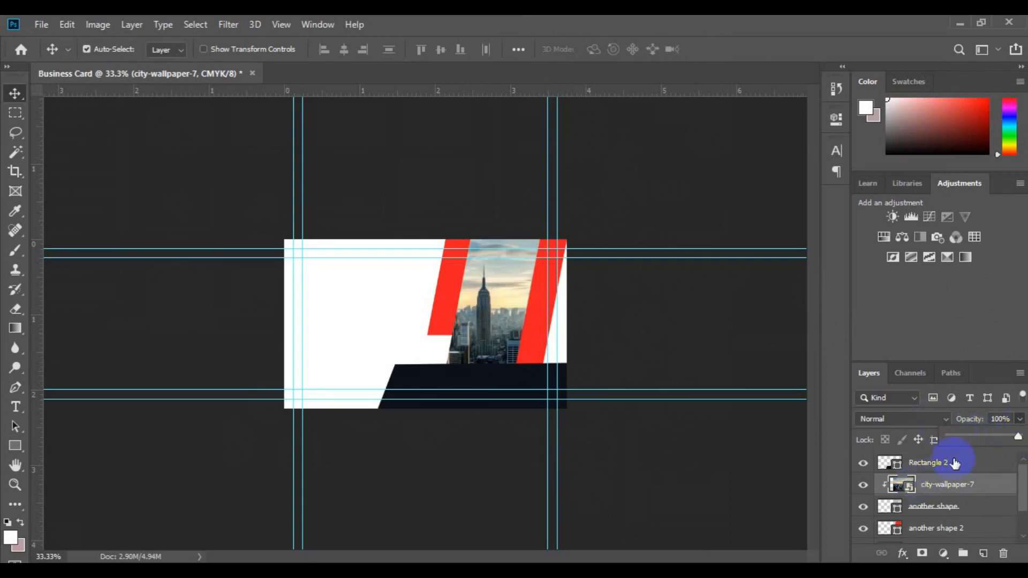
Give the city-wallpaper-7 layer the Luminosity blend mode so it renders greyscale
{"action": "left_click", "coordinate": [946, 420]}
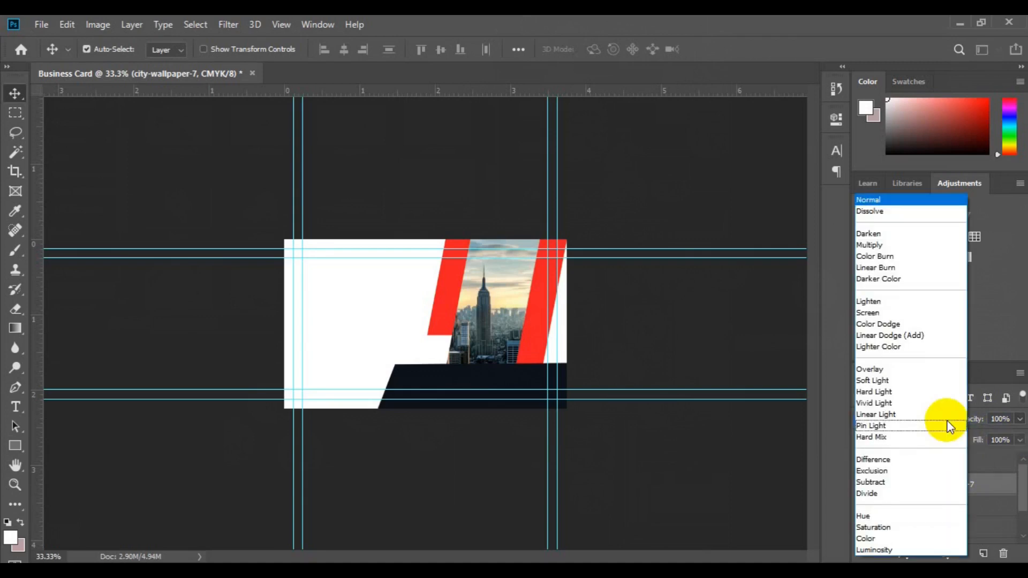
{"action": "left_click", "coordinate": [895, 548]}
{"action": "left_click", "coordinate": [1020, 419]}
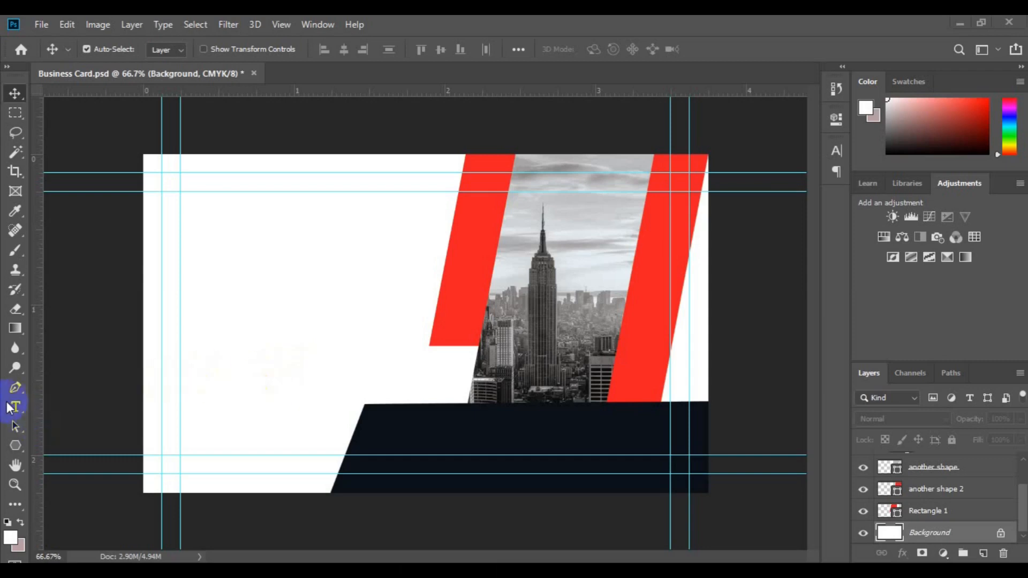
Type the cardholder's name in Roboto 12 pt, with a bold first name and thin surname
{"action": "left_click", "coordinate": [16, 405]}
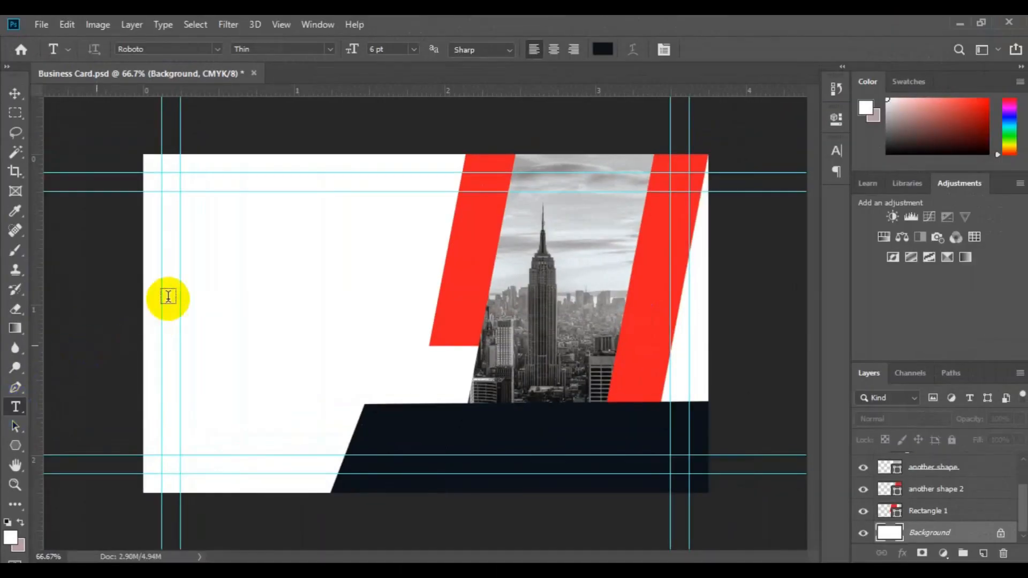
{"action": "left_click", "coordinate": [215, 257]}
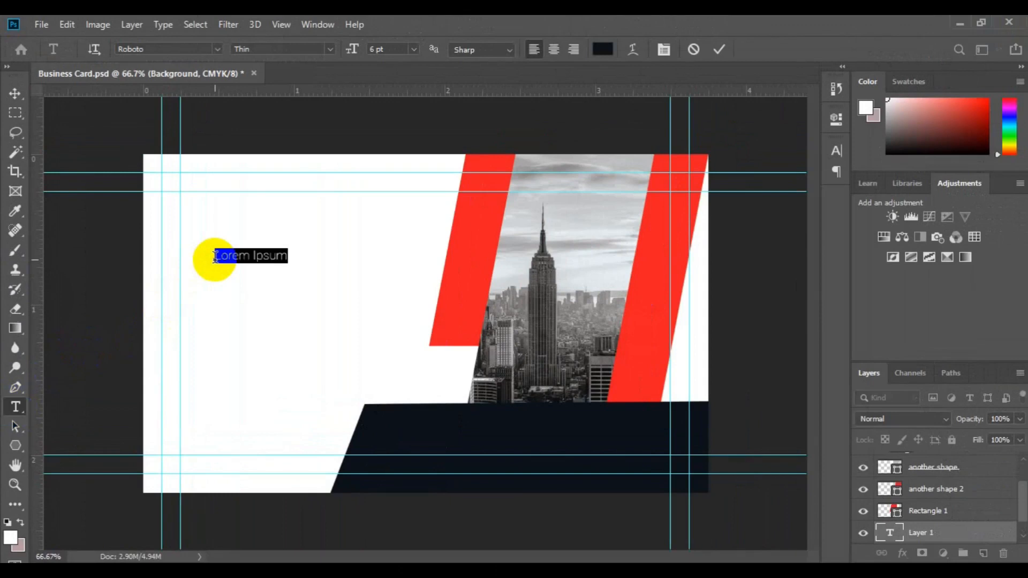
{"action": "type", "text": "You"}
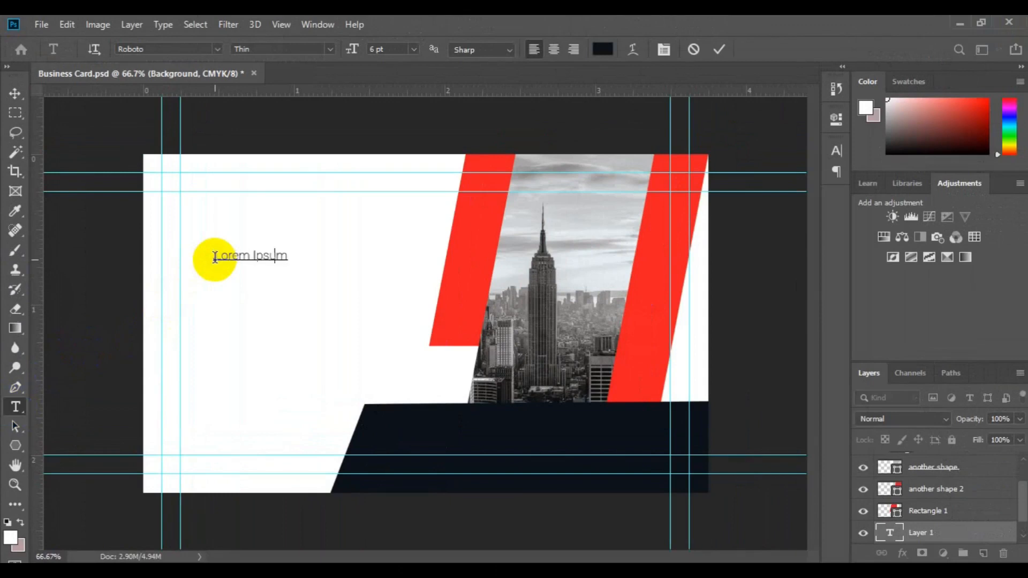
{"action": "key", "text": "ctrl+a"}
{"action": "left_click", "coordinate": [413, 49]}
{"action": "left_click", "coordinate": [407, 141]}
{"action": "left_click", "coordinate": [331, 48]}
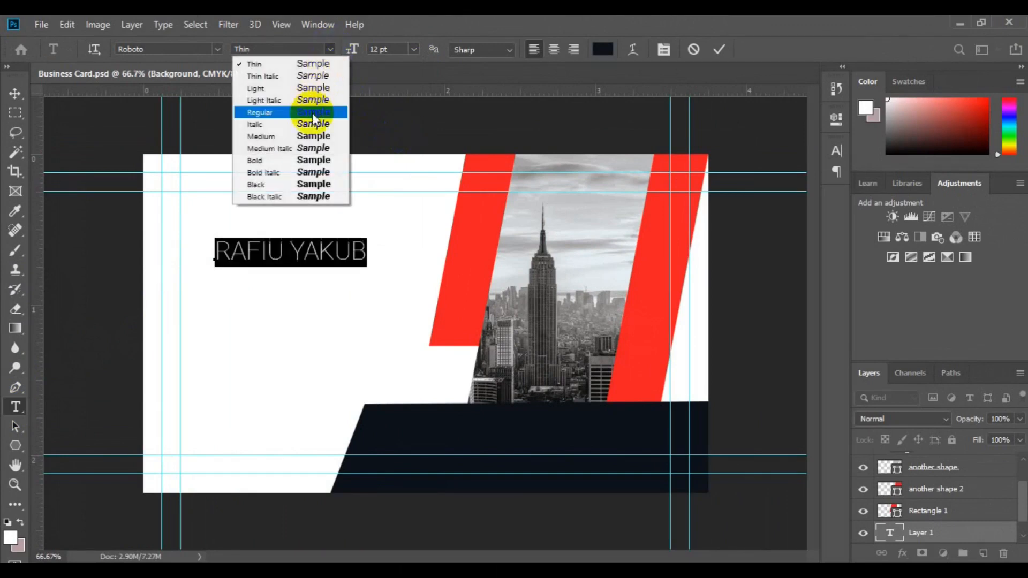
{"action": "left_click", "coordinate": [311, 162]}
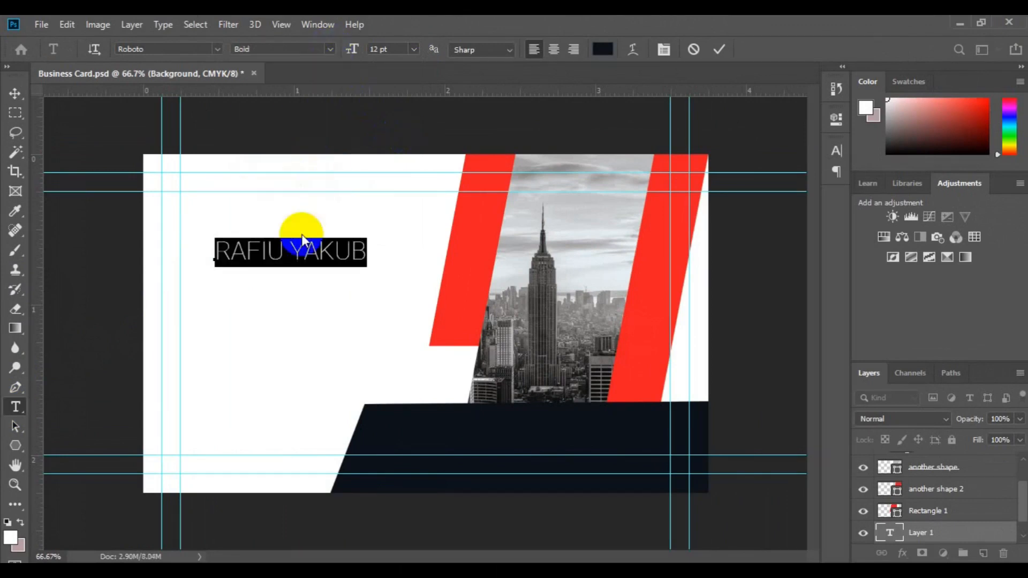
{"action": "double_click", "coordinate": [295, 247]}
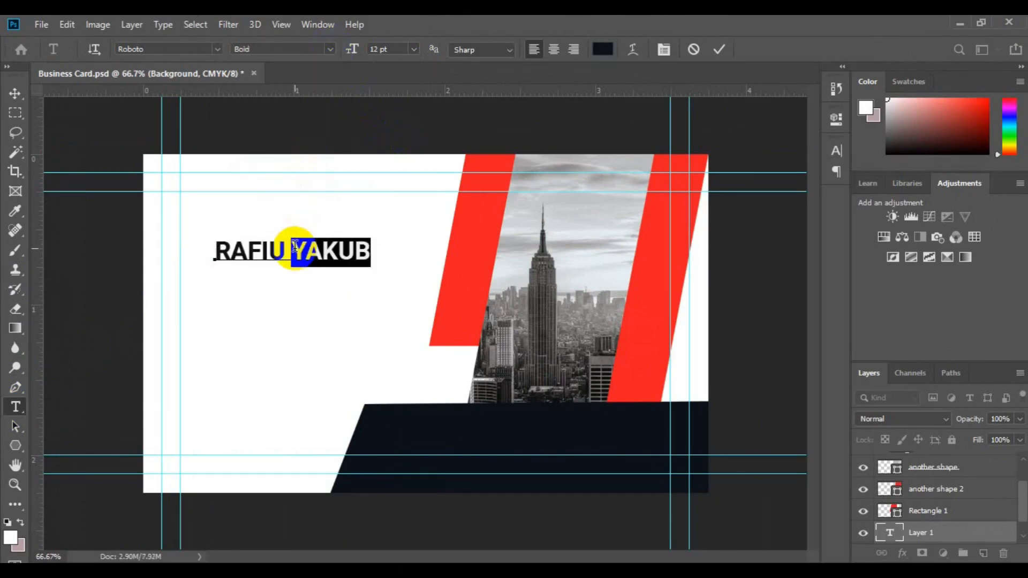
{"action": "left_click", "coordinate": [330, 49]}
{"action": "left_click", "coordinate": [324, 65]}
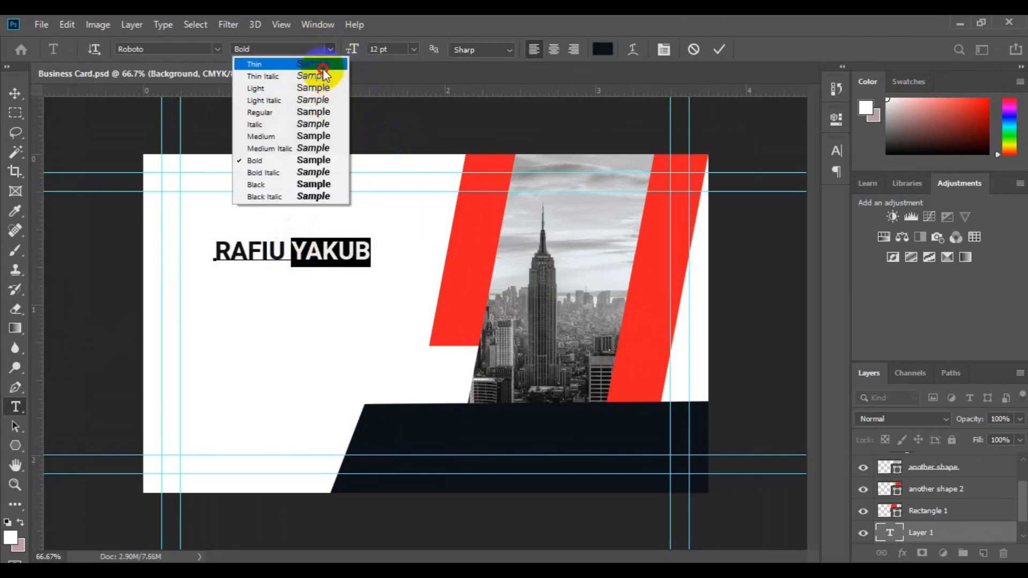
Add the title CREATIVE DIRECTOR beneath the name at 6 pt
{"action": "left_click", "coordinate": [368, 249]}
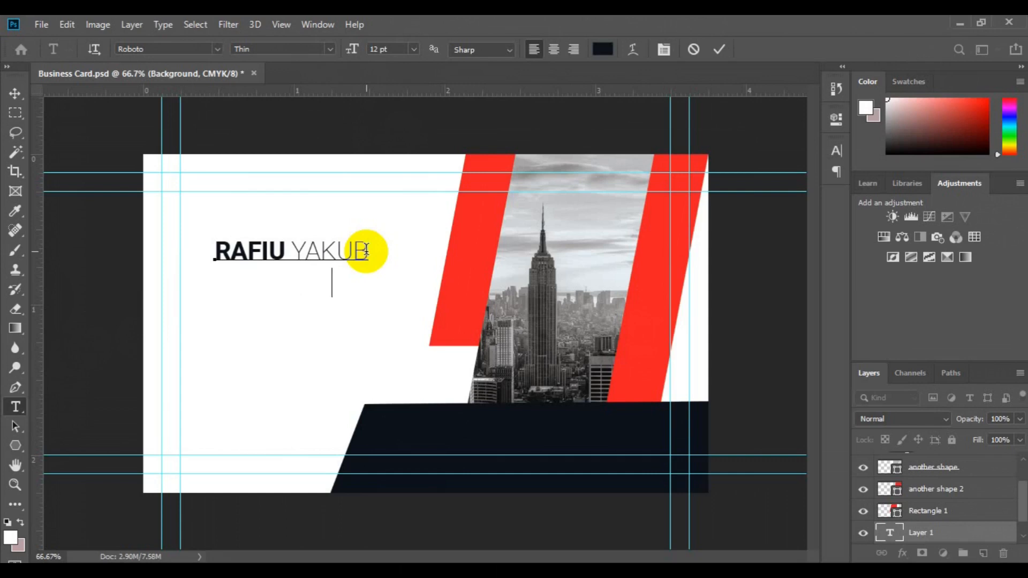
{"action": "type", "text": "CREATIVE DIRECTOR"}
{"action": "left_click", "coordinate": [220, 280]}
{"action": "key", "text": "shift+End"}
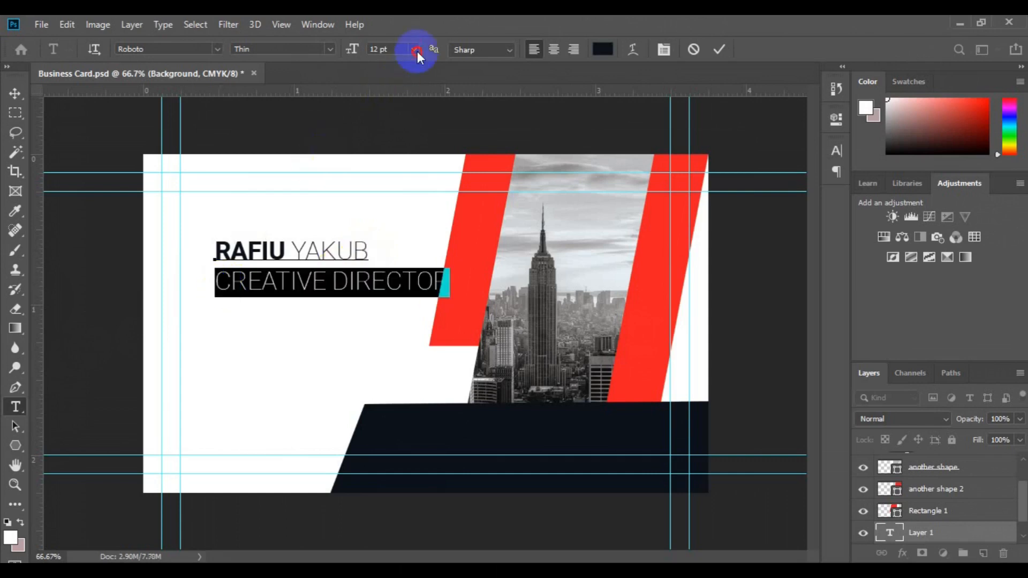
{"action": "left_click", "coordinate": [414, 49]}
{"action": "left_click", "coordinate": [388, 75]}
Move the name and title block to the card's top left, nudged slightly down and right
{"action": "left_click", "coordinate": [15, 93]}
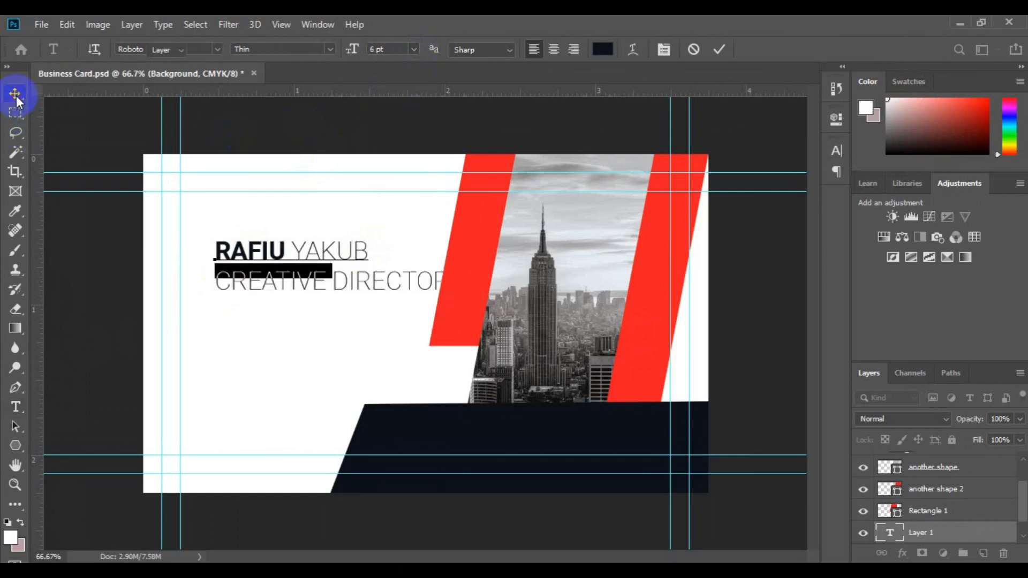
{"action": "left_click_drag", "start_coordinate": [268, 253], "coordinate": [238, 212]}
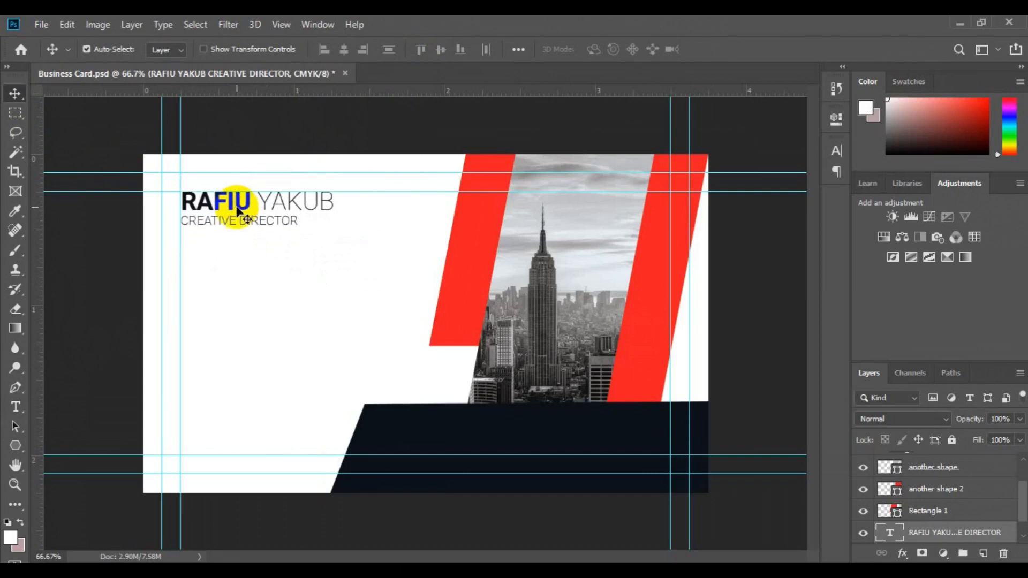
{"action": "key", "text": "Down"}
{"action": "key", "text": "Down"}
{"action": "key", "text": "Right"}
{"action": "scroll", "coordinate": [958, 514], "scroll_direction": "down", "scroll_amount": 1}
{"action": "left_click", "coordinate": [966, 532]}
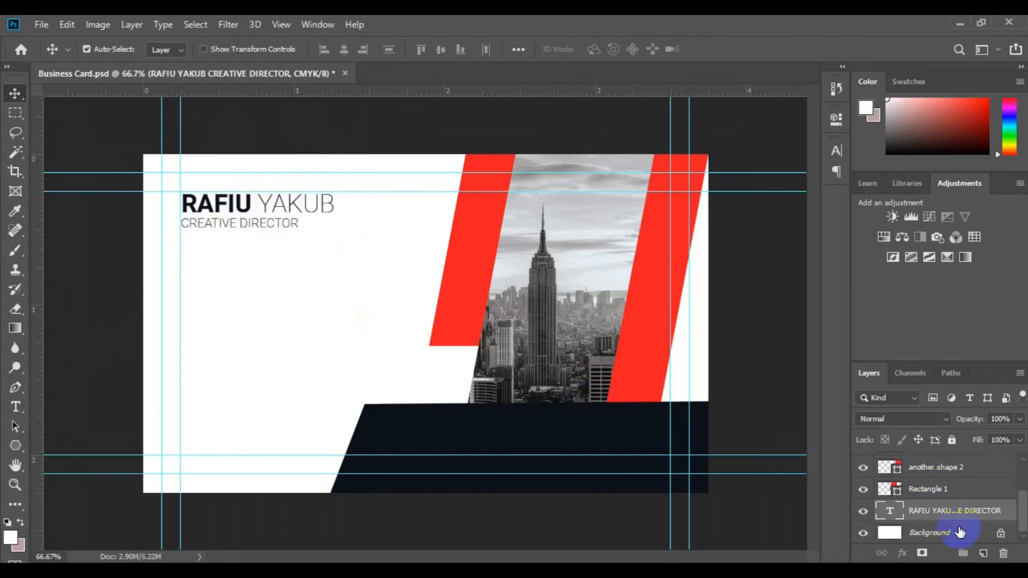
Draw a small square, Rectangle 3, left of the name and fill it with the stripe red #ed1c24
{"action": "left_click", "coordinate": [15, 455]}
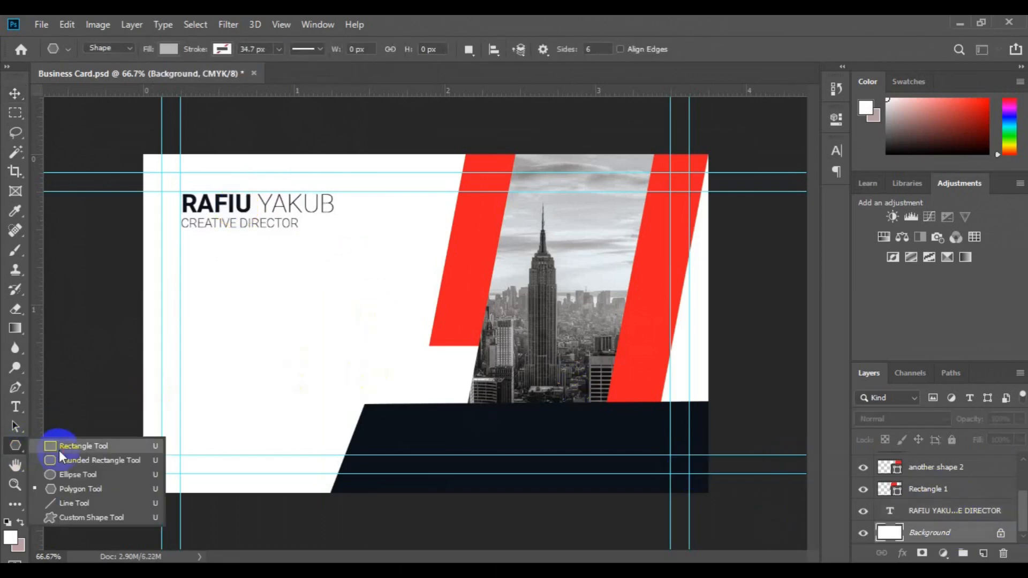
{"action": "left_click", "coordinate": [59, 438]}
{"action": "left_click_drag", "start_coordinate": [143, 191], "coordinate": [174, 228]}
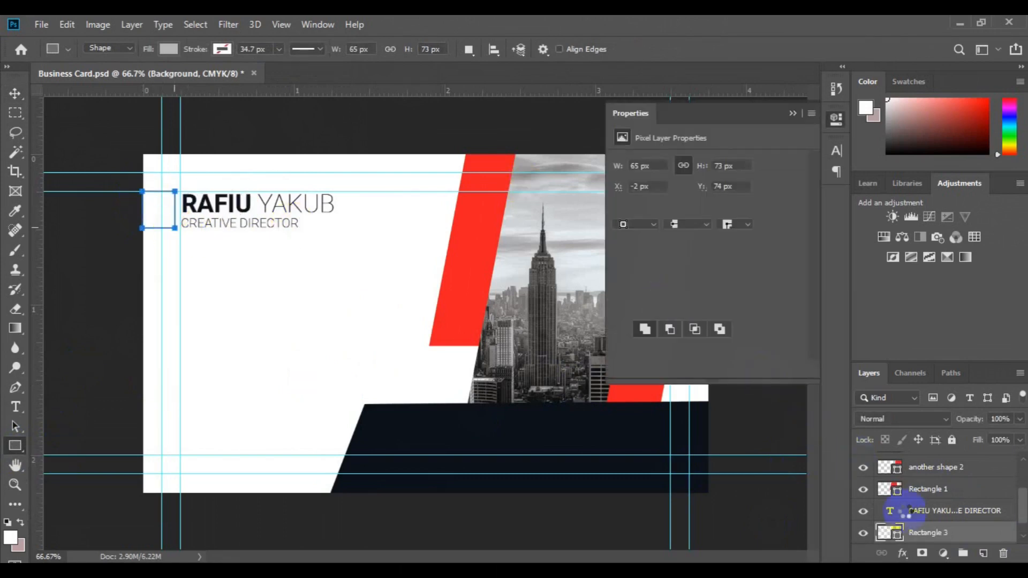
{"action": "double_click", "coordinate": [890, 533]}
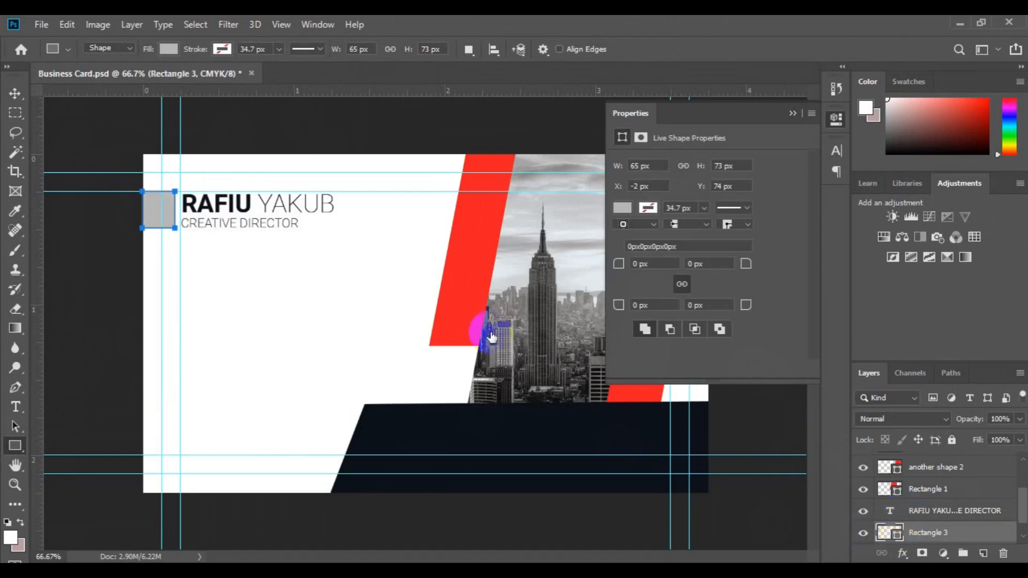
{"action": "left_click", "coordinate": [462, 334]}
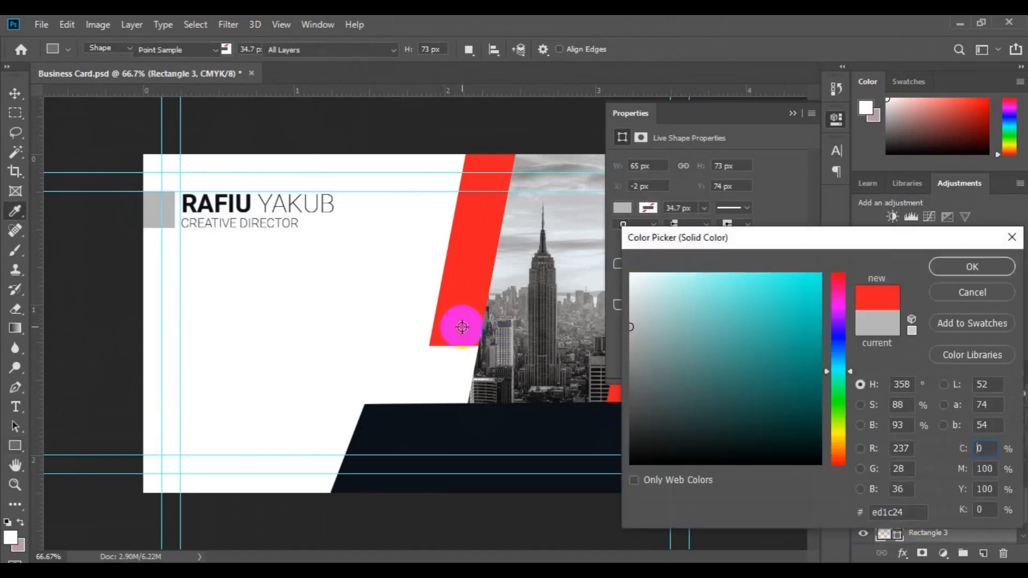
{"action": "left_click", "coordinate": [933, 266]}
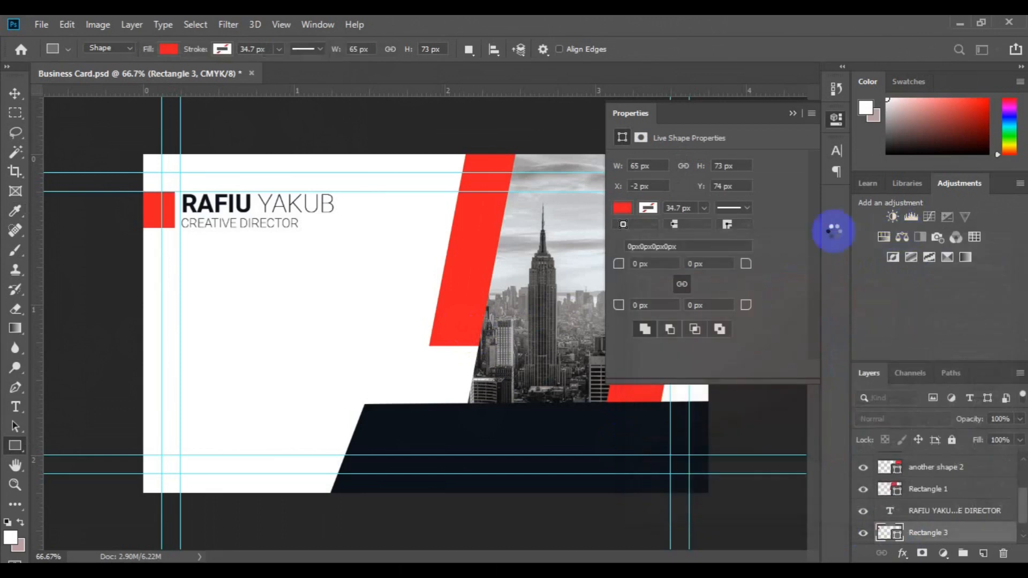
{"action": "left_click", "coordinate": [792, 114]}
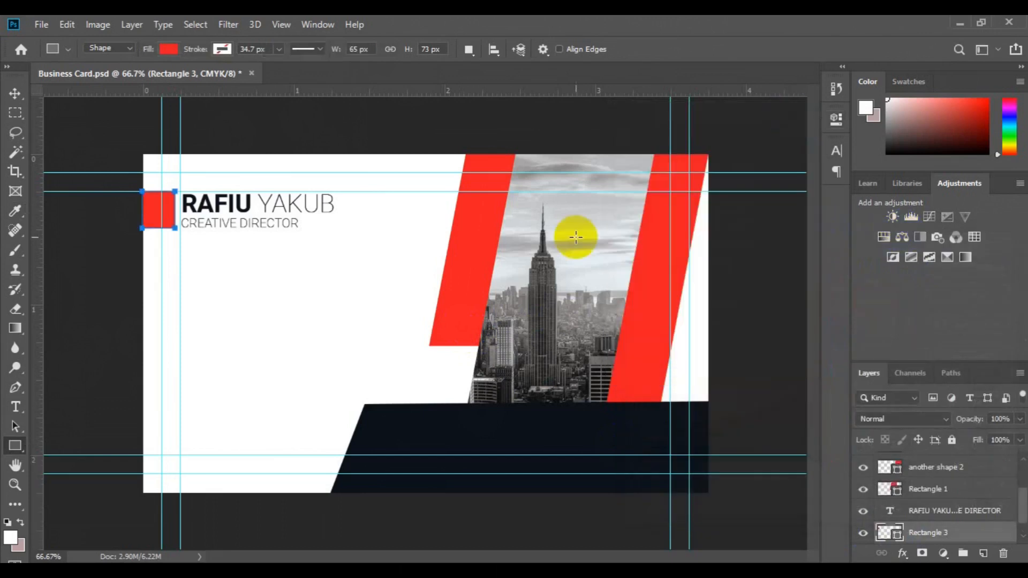
{"action": "key", "text": "v"}
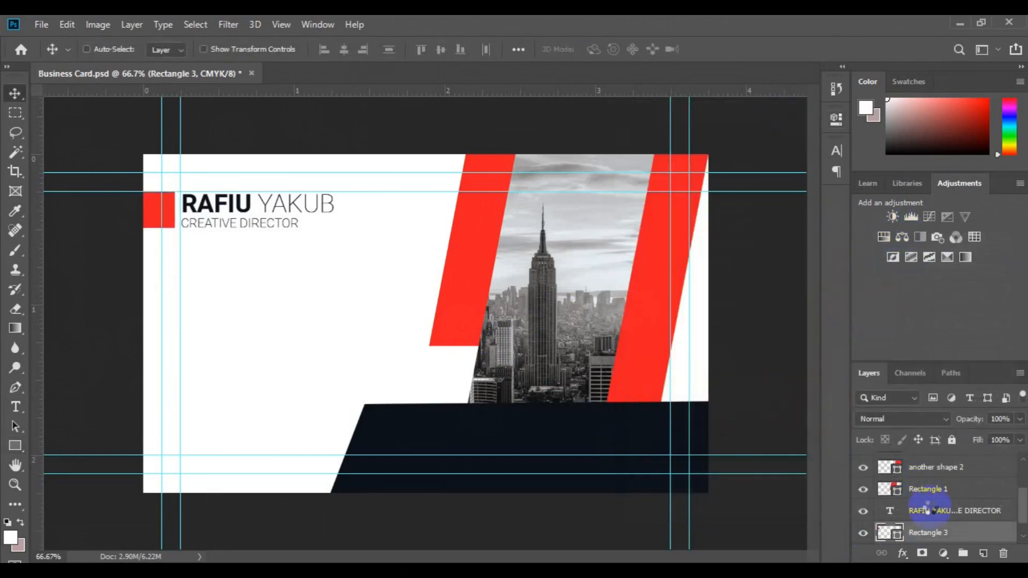
{"action": "left_click", "coordinate": [930, 508], "text": "ctrl"}
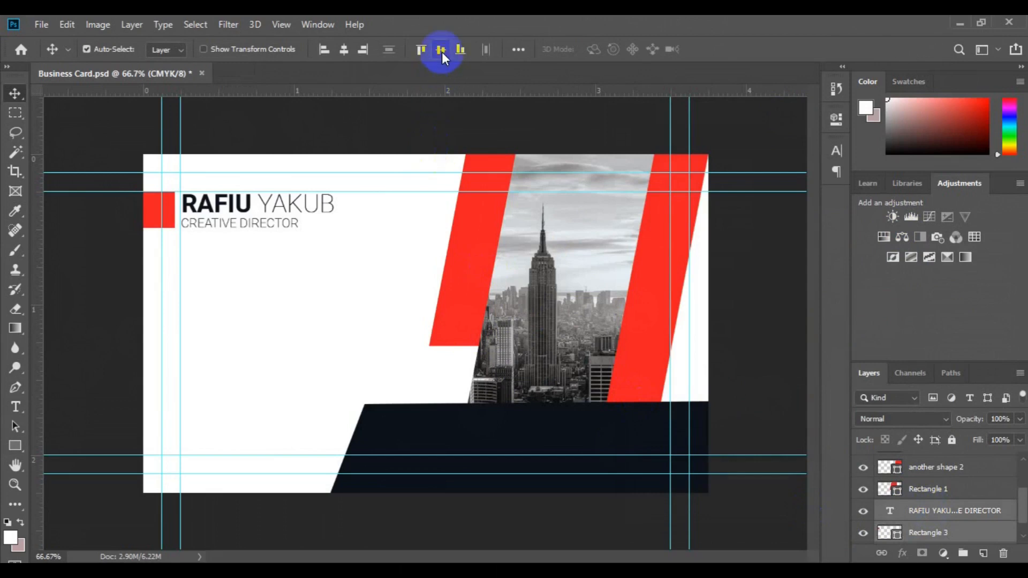
Align the name and red square on vertical centres, then draw a smooth-cornered hexagon on a new layer
{"action": "left_click", "coordinate": [441, 51]}
{"action": "left_click", "coordinate": [983, 554]}
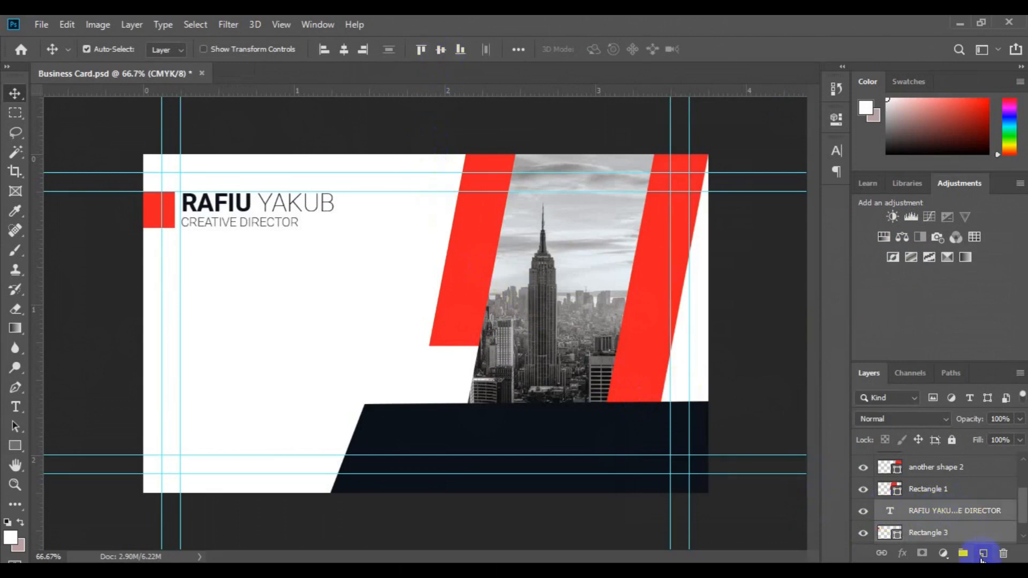
{"action": "left_click", "coordinate": [20, 447]}
{"action": "left_click", "coordinate": [62, 488]}
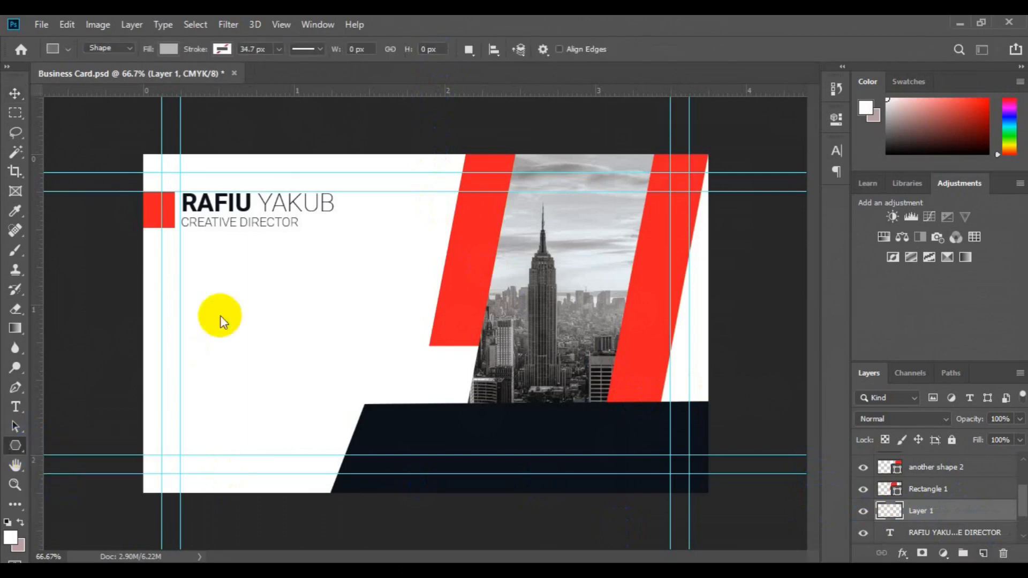
{"action": "left_click", "coordinate": [220, 316]}
{"action": "left_click", "coordinate": [425, 195]}
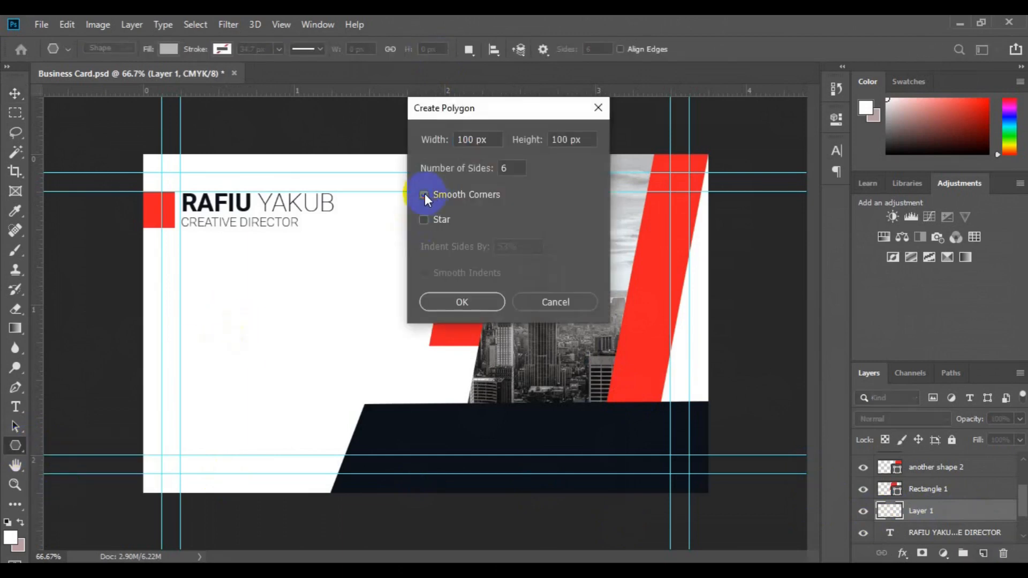
{"action": "left_click", "coordinate": [461, 302]}
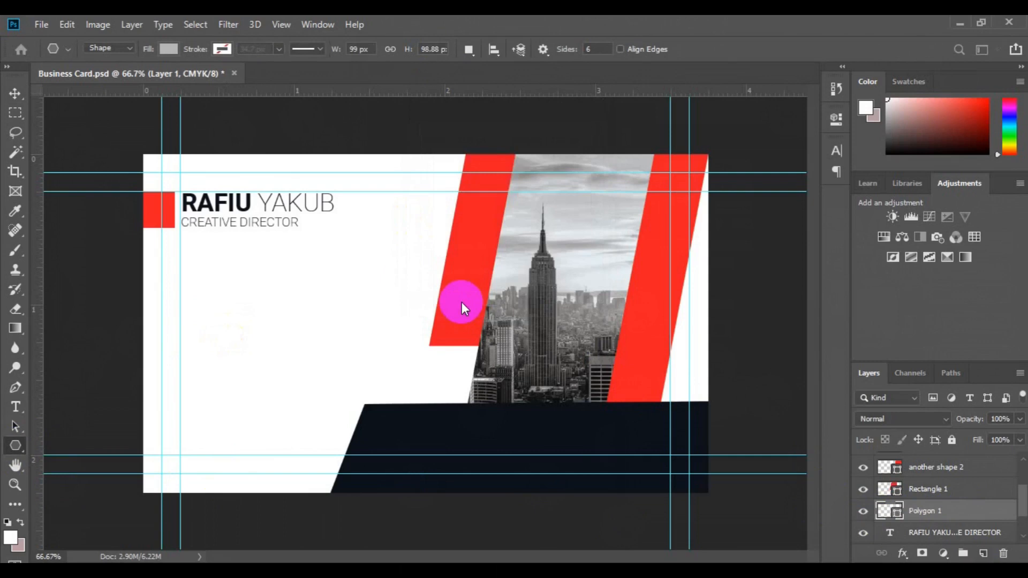
Rotate the hexagon slightly, then delete it and add a fresh empty layer
{"action": "left_click", "coordinate": [15, 95]}
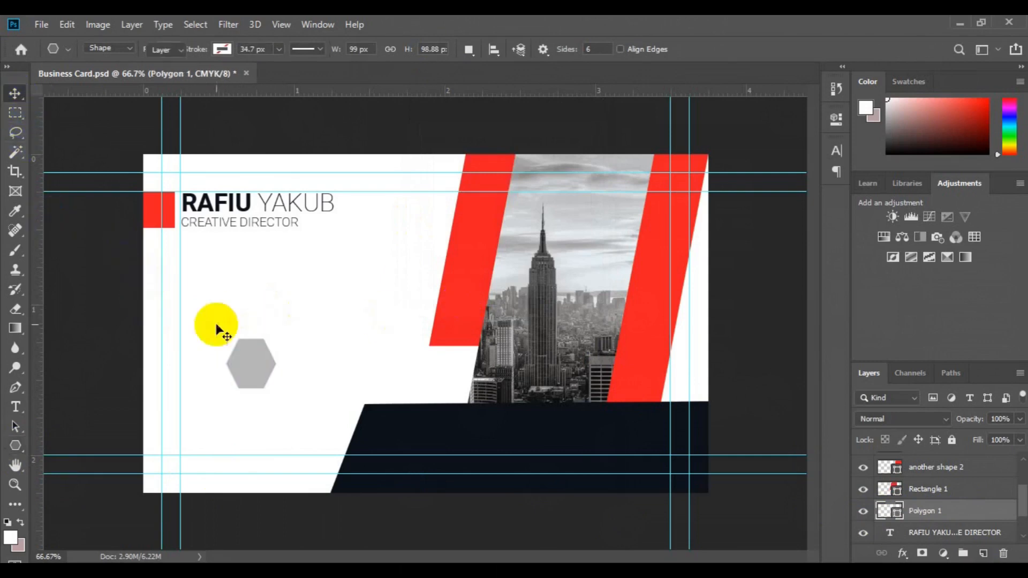
{"action": "key", "text": "ctrl+t"}
{"action": "left_click_drag", "start_coordinate": [278, 318], "coordinate": [269, 312]}
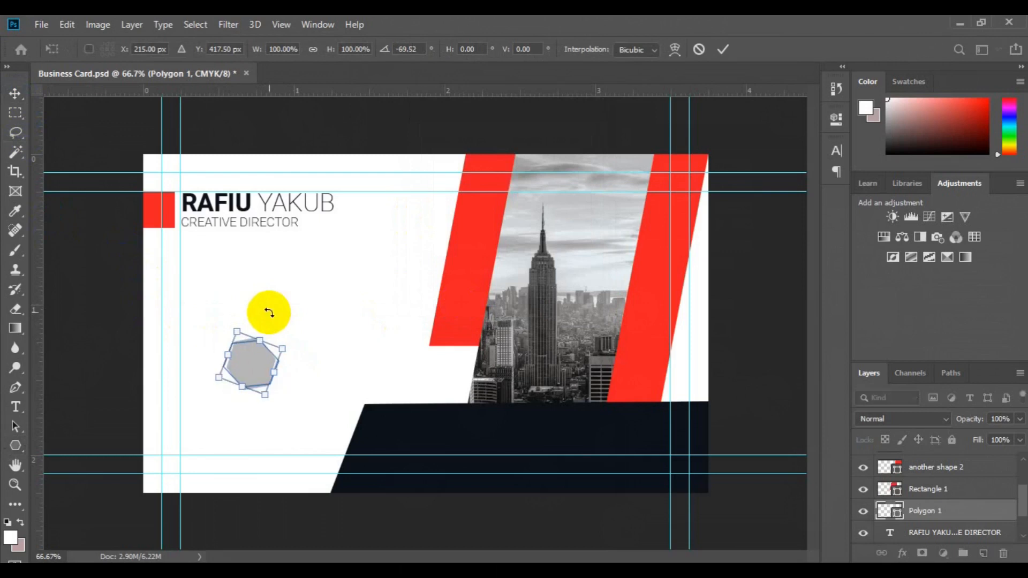
{"action": "key", "text": "Return"}
{"action": "key", "text": "Delete"}
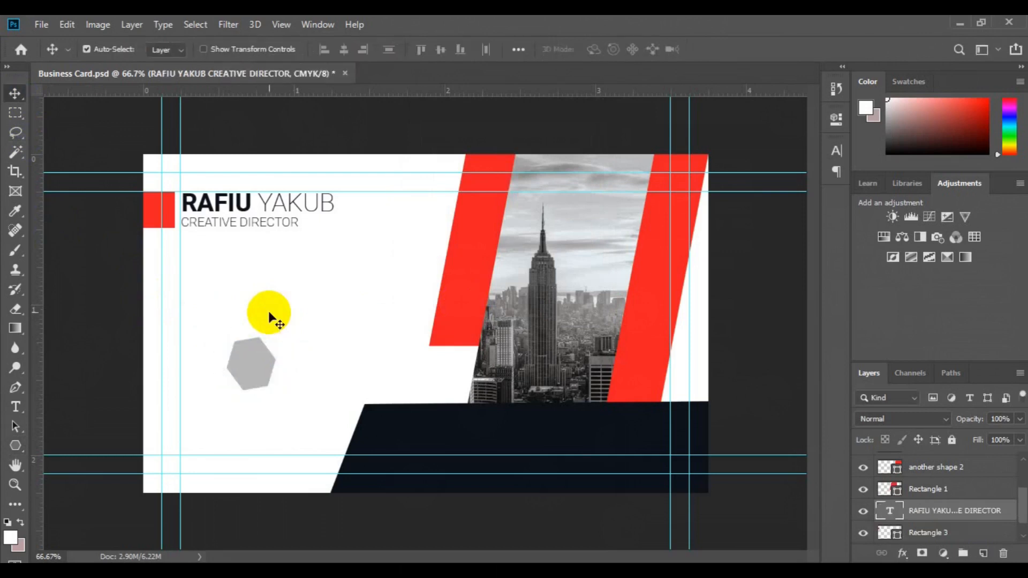
{"action": "left_click", "coordinate": [980, 556]}
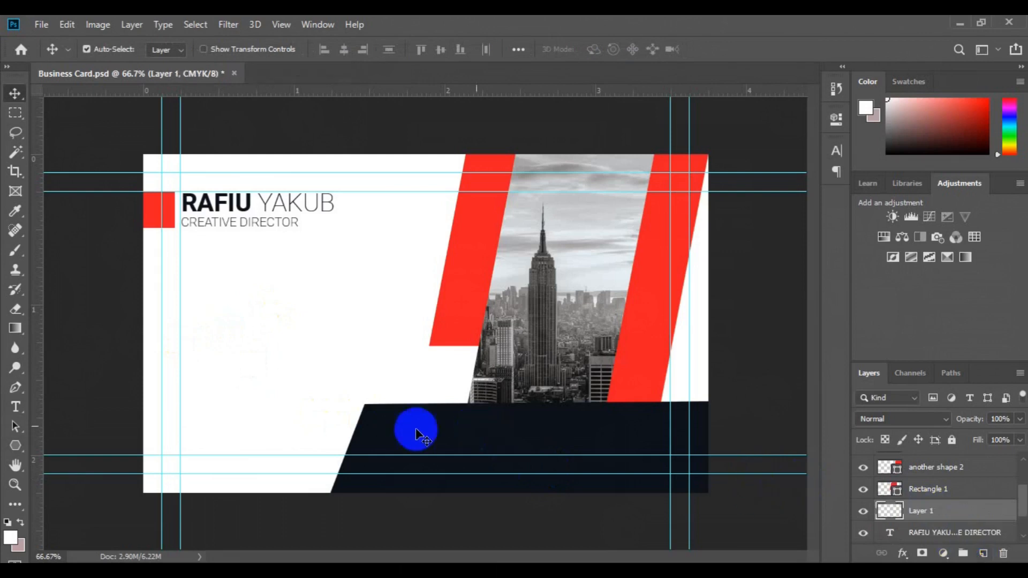
Draw a small grey circle on the card's left side with the Ellipse tool
{"action": "left_click", "coordinate": [13, 453]}
{"action": "left_click", "coordinate": [69, 479]}
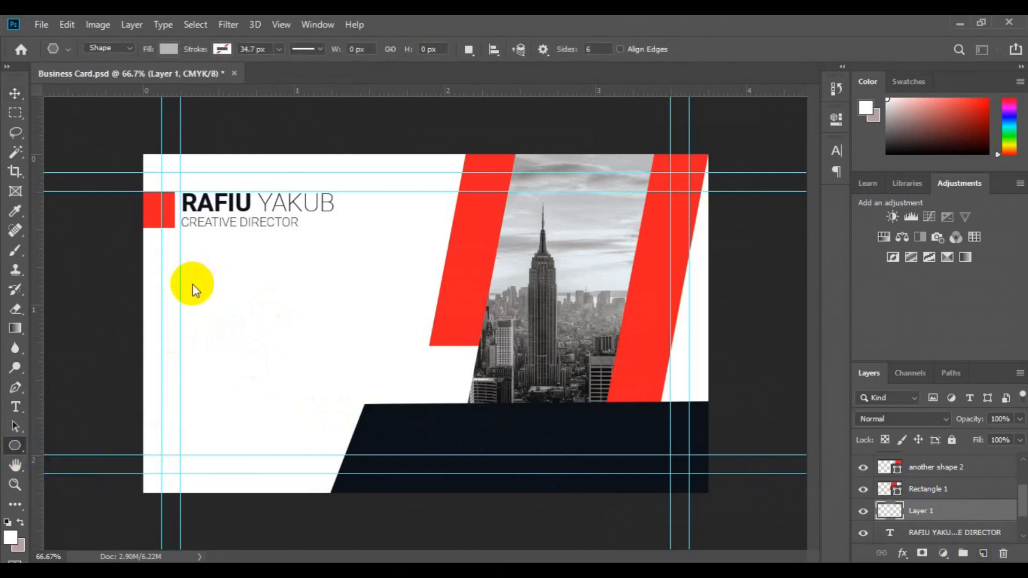
{"action": "left_click_drag", "start_coordinate": [186, 292], "coordinate": [237, 324]}
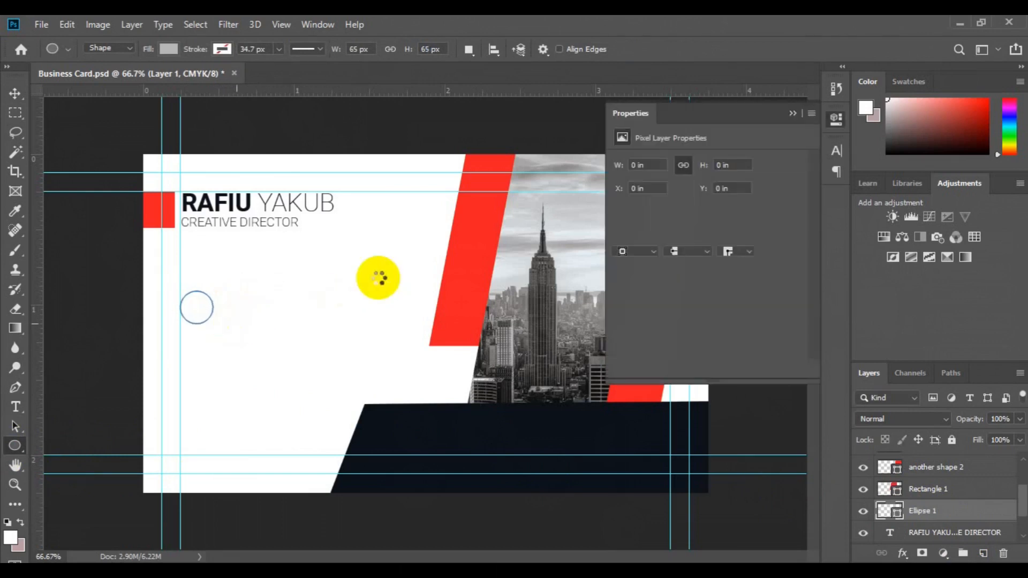
Nudge the circle slightly upward and fill it with the stripes' red
{"action": "left_click", "coordinate": [791, 113]}
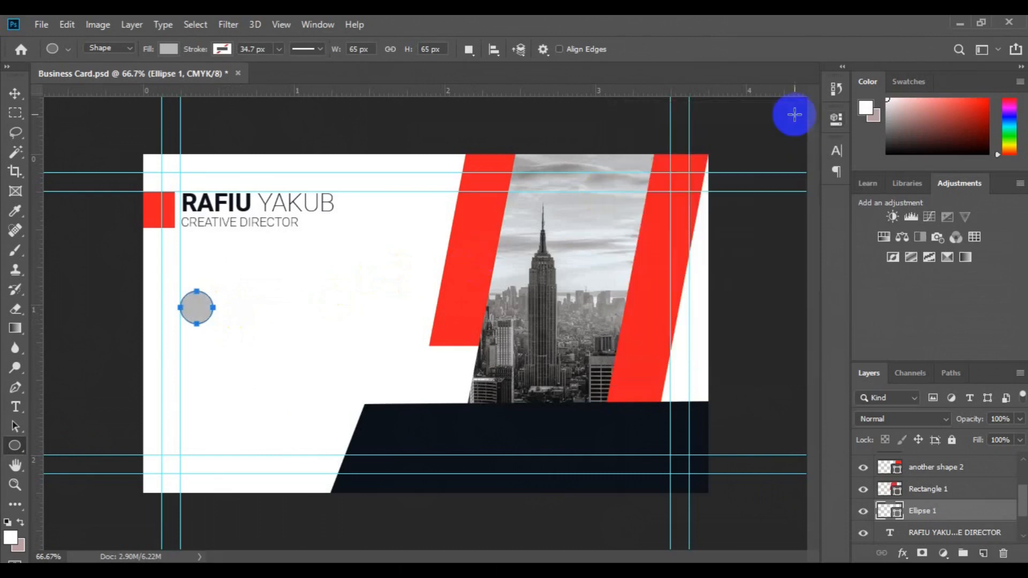
{"action": "key", "text": "v"}
{"action": "left_click_drag", "start_coordinate": [196, 307], "coordinate": [197, 302]}
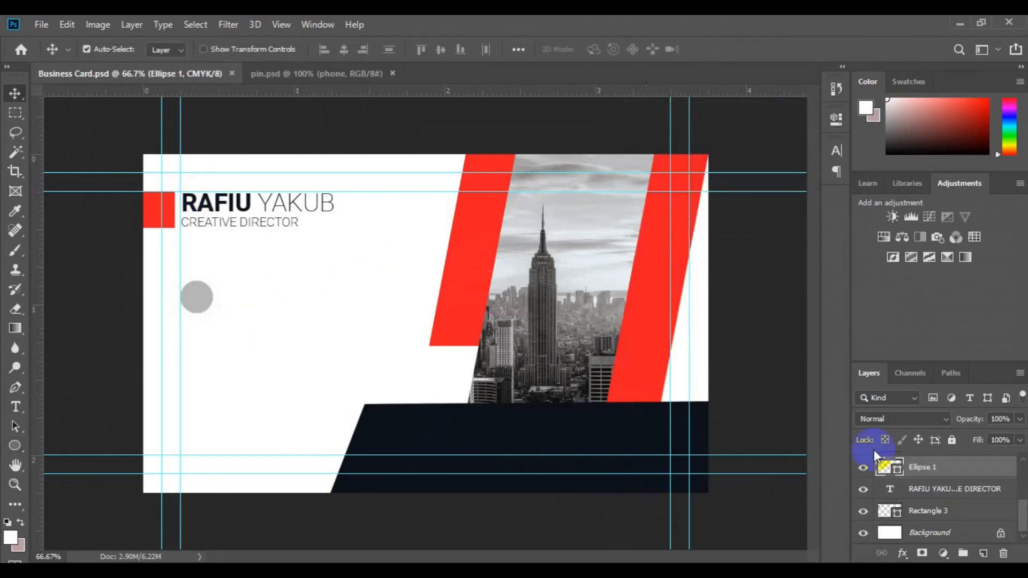
{"action": "left_click", "coordinate": [898, 469]}
{"action": "left_click", "coordinate": [459, 301]}
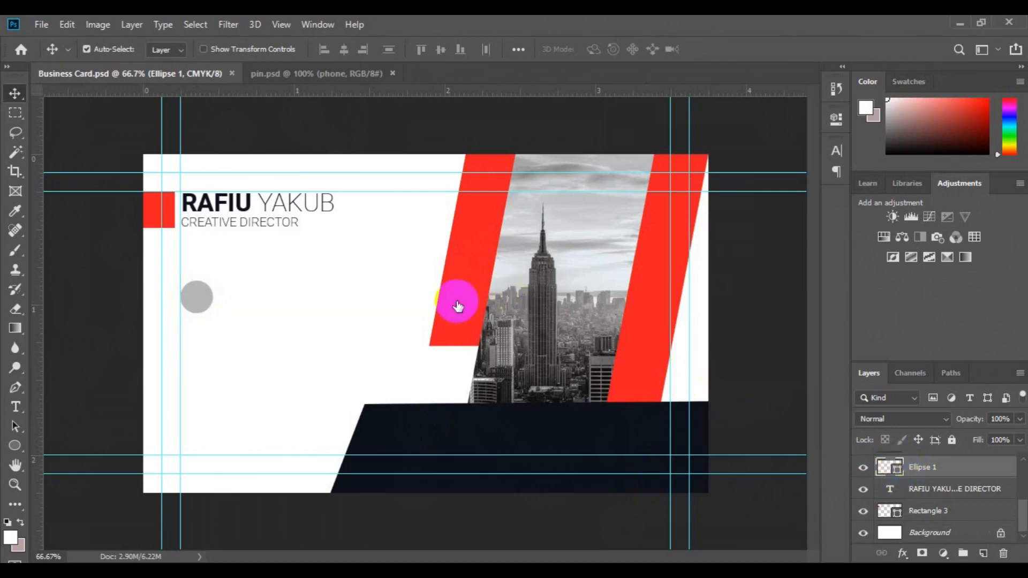
{"action": "left_click", "coordinate": [973, 266]}
{"action": "key", "text": "v"}
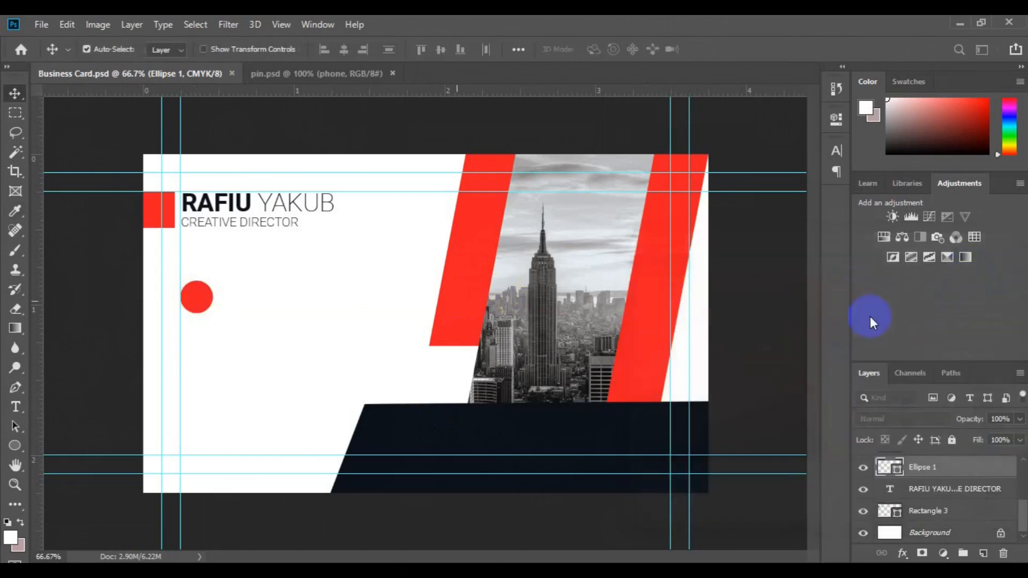
Bring the phone icon from pin.psd onto the card, try scaling it, then discard that attempt
{"action": "left_click", "coordinate": [337, 74]}
{"action": "left_click_drag", "start_coordinate": [402, 374], "coordinate": [195, 298]}
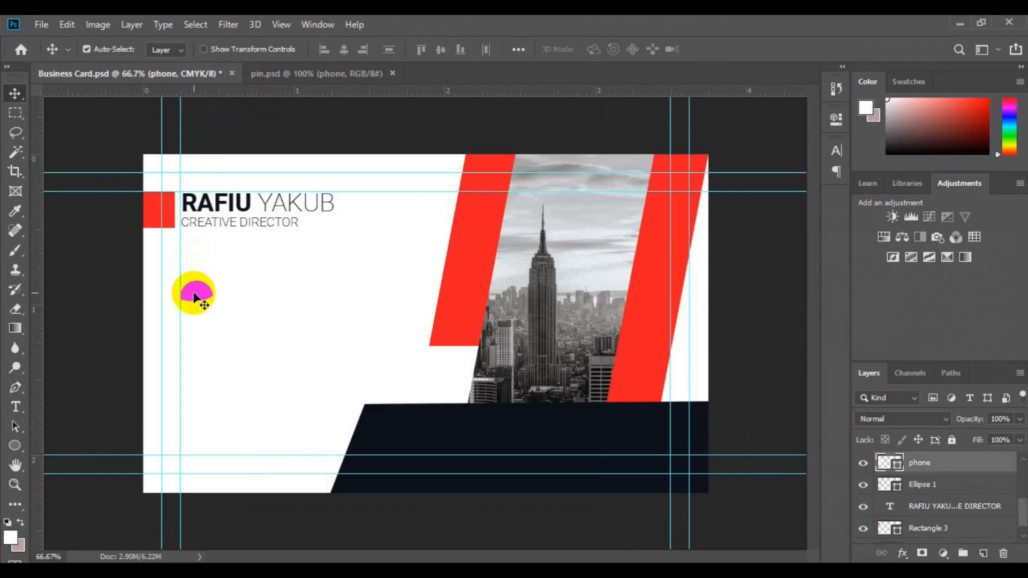
{"action": "key", "text": "ctrl+t"}
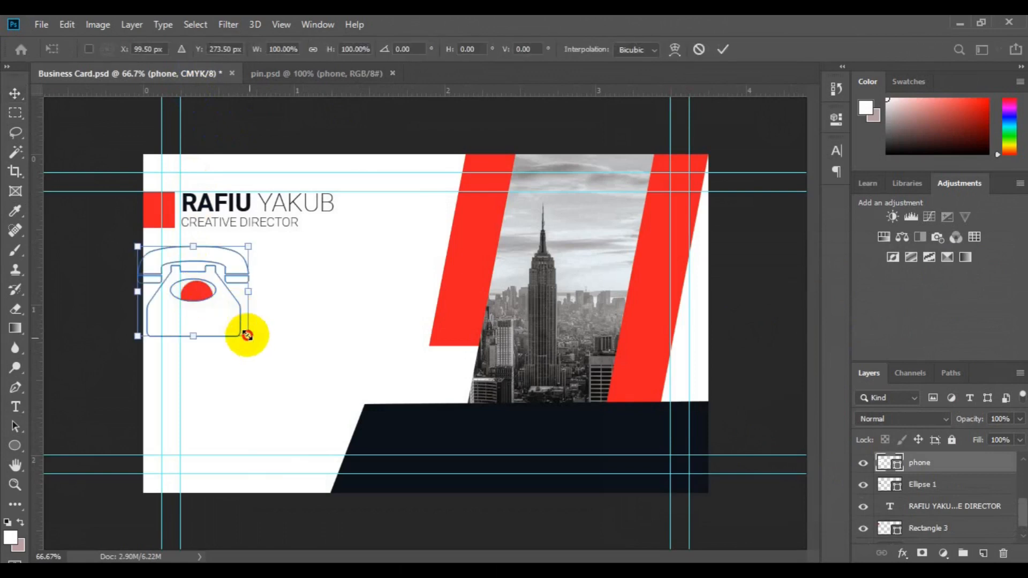
{"action": "left_click_drag", "start_coordinate": [249, 339], "coordinate": [246, 334]}
{"action": "left_click_drag", "start_coordinate": [186, 287], "coordinate": [203, 309]}
{"action": "key", "text": "ctrl+plus"}
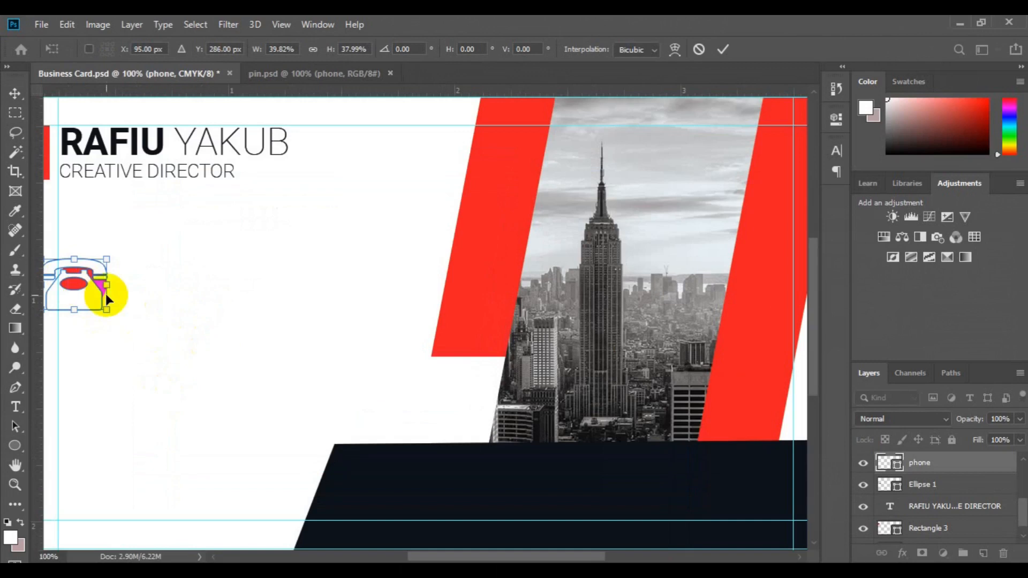
{"action": "left_click_drag", "start_coordinate": [106, 260], "coordinate": [100, 298]}
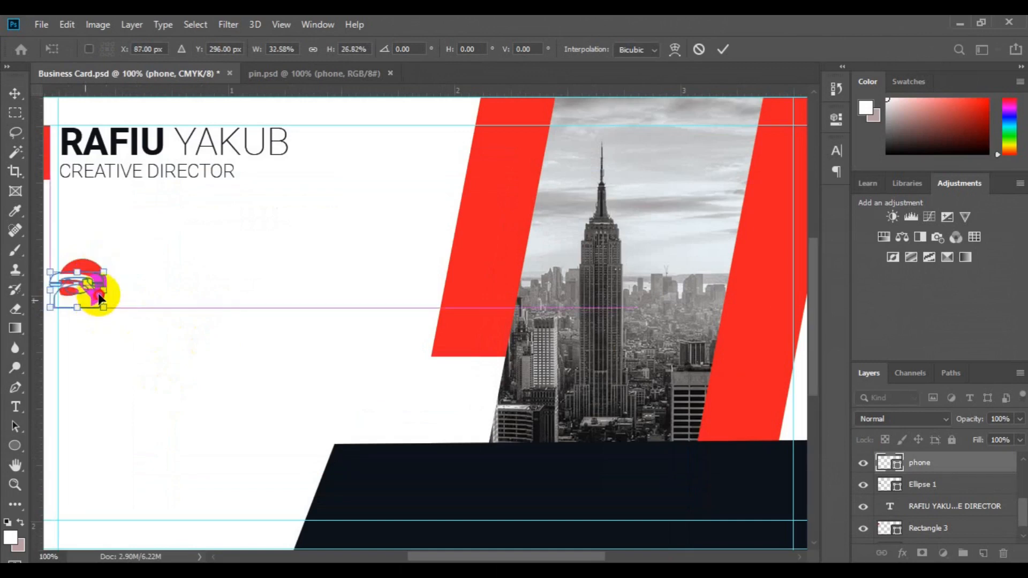
{"action": "key", "text": "ctrl+z"}
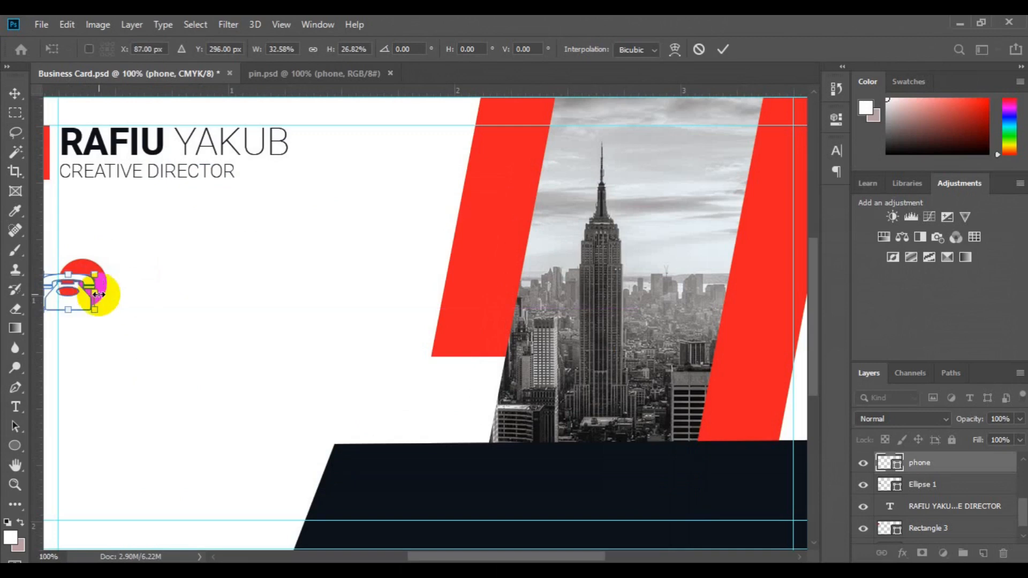
{"action": "key", "text": "Escape"}
{"action": "key", "text": "Delete"}
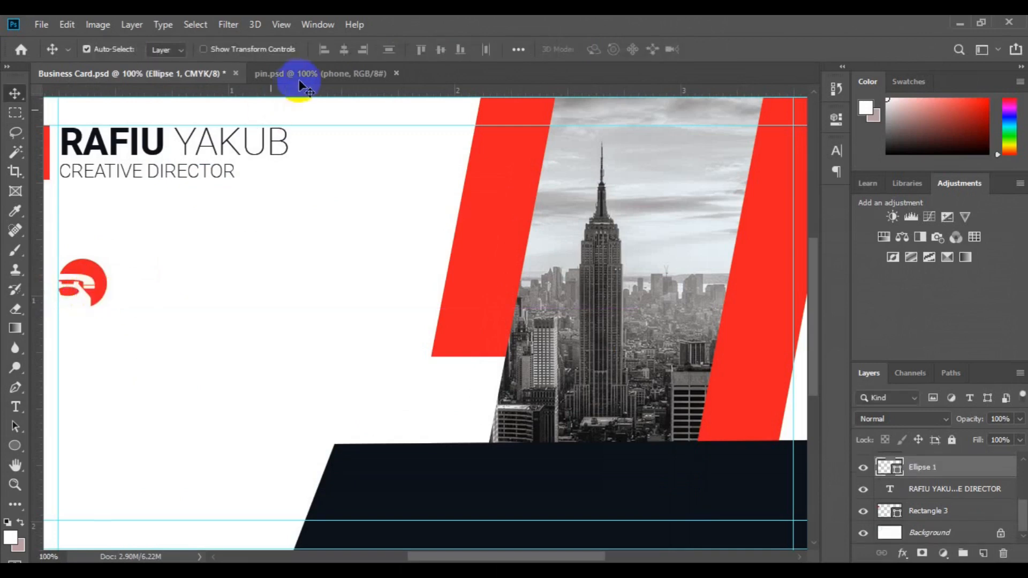
Bring the phone icon in again and scale it down to about 43%
{"action": "left_click", "coordinate": [324, 74]}
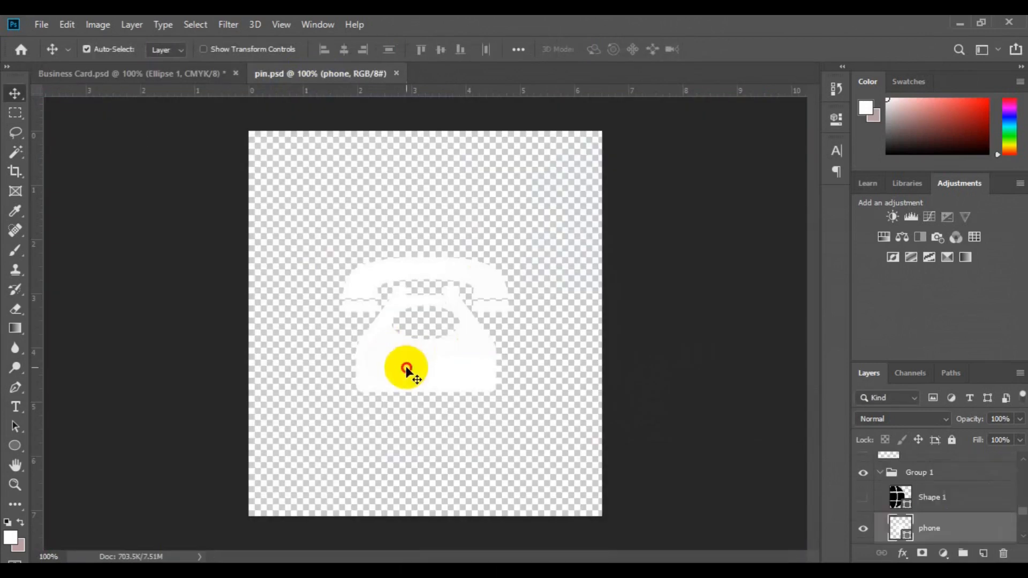
{"action": "left_click_drag", "start_coordinate": [308, 290], "coordinate": [181, 314]}
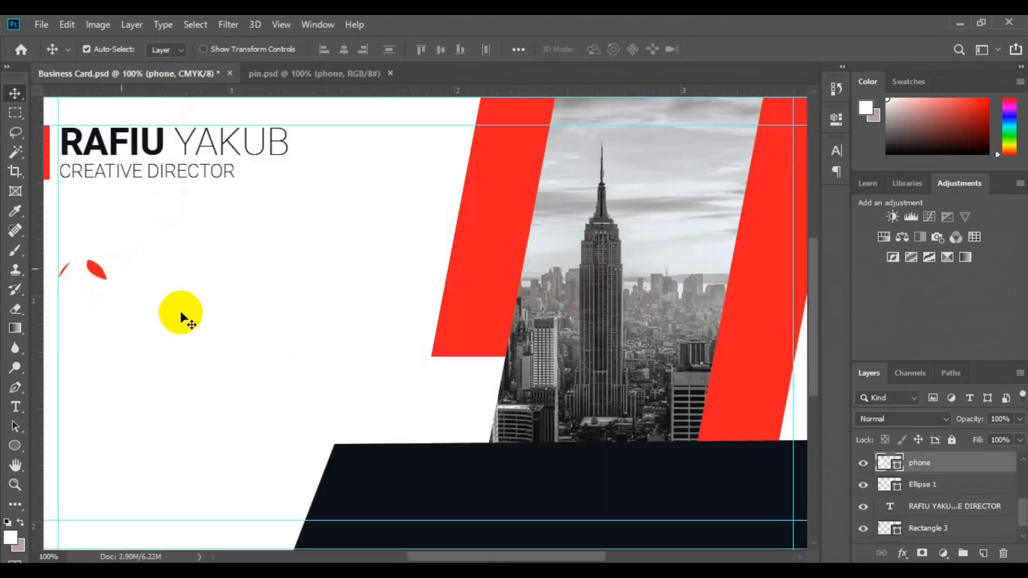
{"action": "key", "text": "ctrl+t"}
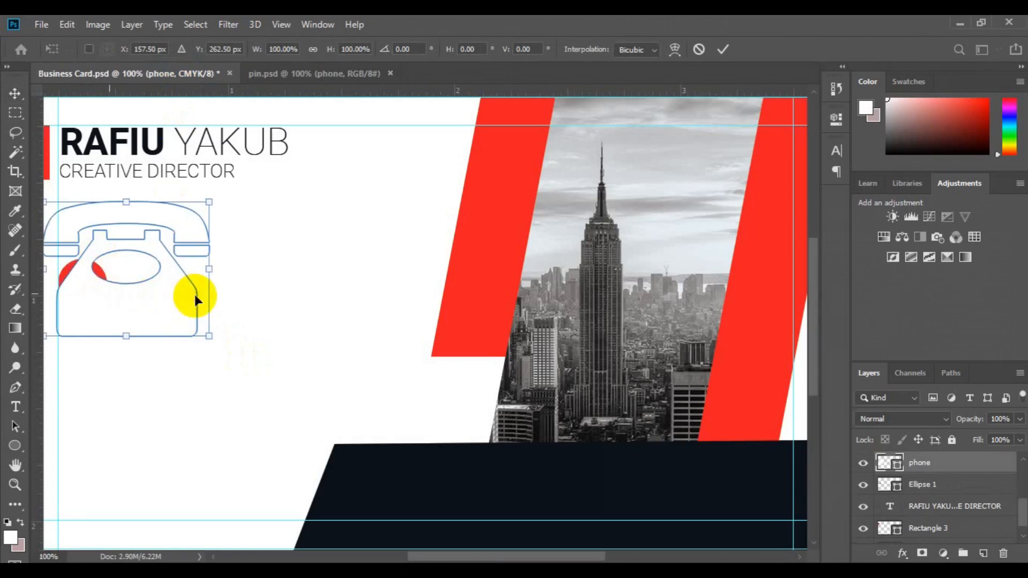
{"action": "left_click_drag", "start_coordinate": [195, 296], "coordinate": [273, 299]}
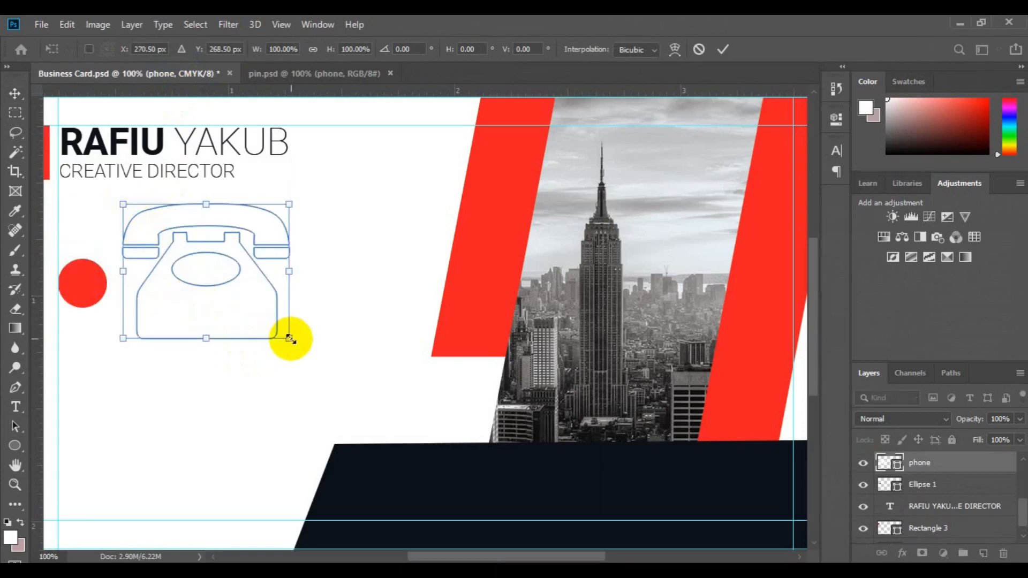
{"action": "left_click_drag", "start_coordinate": [288, 339], "coordinate": [273, 329]}
{"action": "left_click_drag", "start_coordinate": [193, 267], "coordinate": [81, 288]}
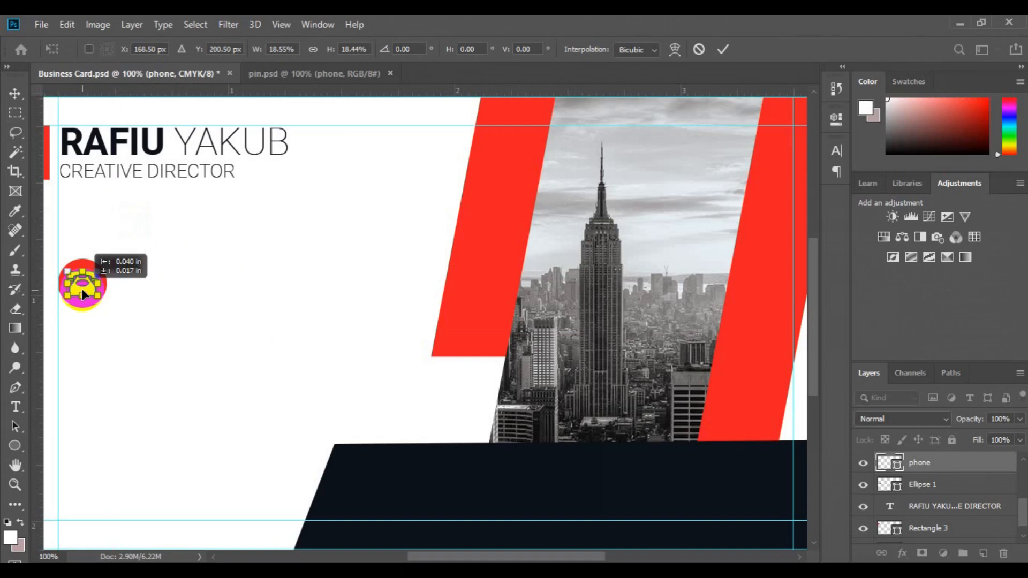
{"action": "left_click", "coordinate": [652, 427]}
Centre the phone on the red circle and group the two as 'Call icon'
{"action": "left_click", "coordinate": [914, 485], "text": "shift"}
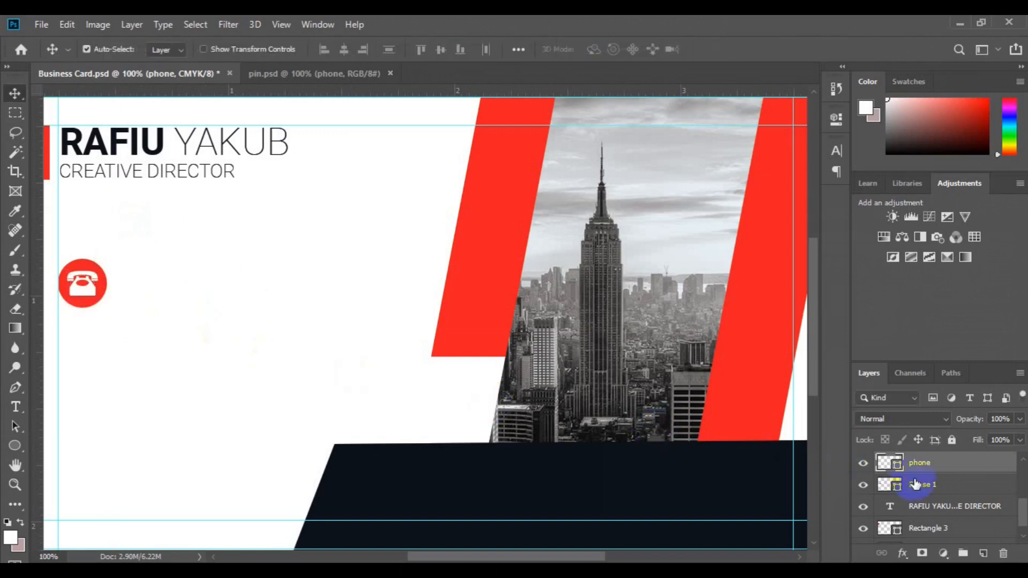
{"action": "left_click", "coordinate": [345, 50]}
{"action": "left_click", "coordinate": [441, 50]}
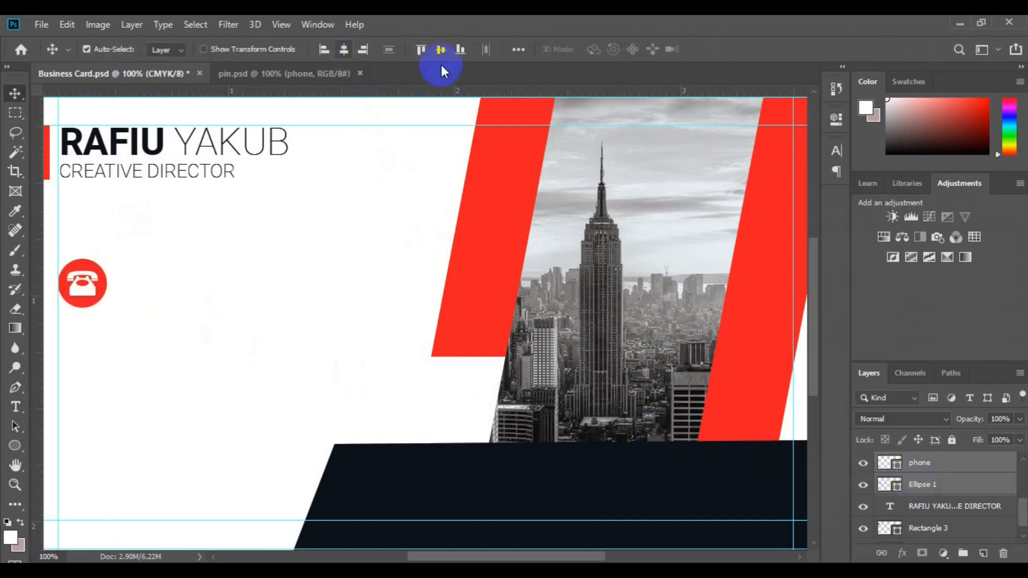
{"action": "left_click", "coordinate": [962, 553]}
{"action": "double_click", "coordinate": [917, 469]}
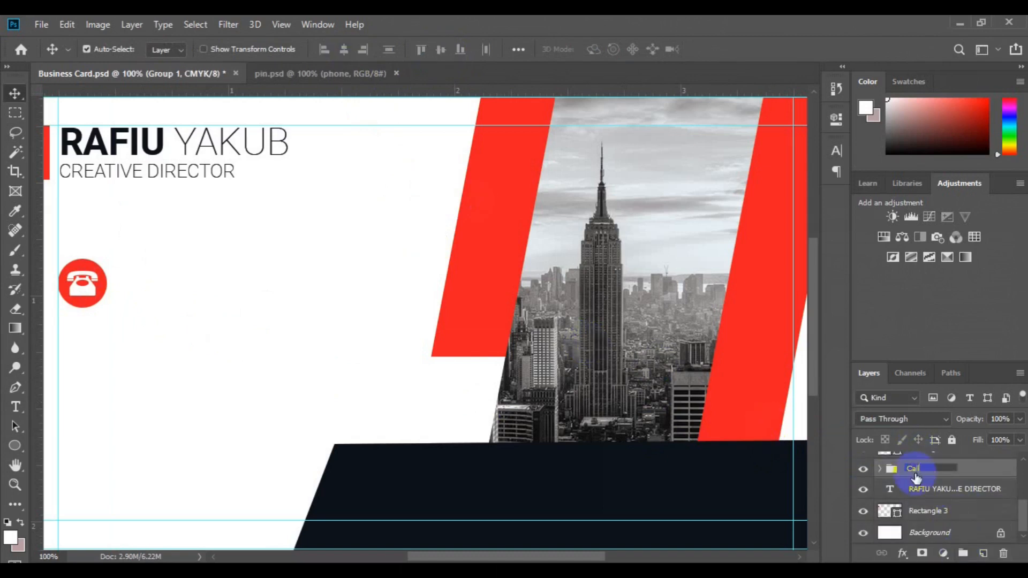
{"action": "type", "text": "n"}
{"action": "key", "text": "Return"}
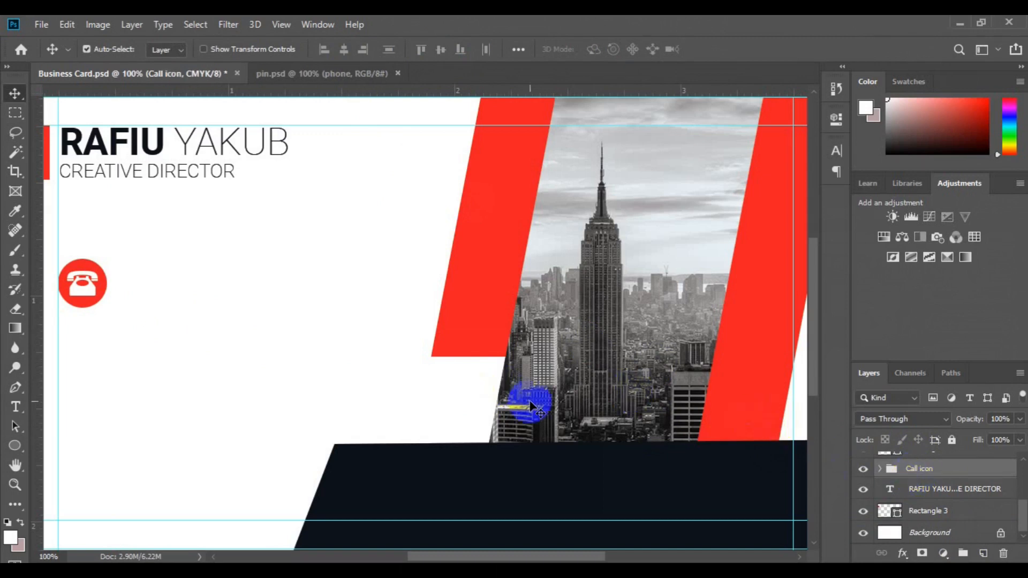
Type two lines of placeholder phone numbers in a new text block beside the icon
{"action": "left_click", "coordinate": [15, 407]}
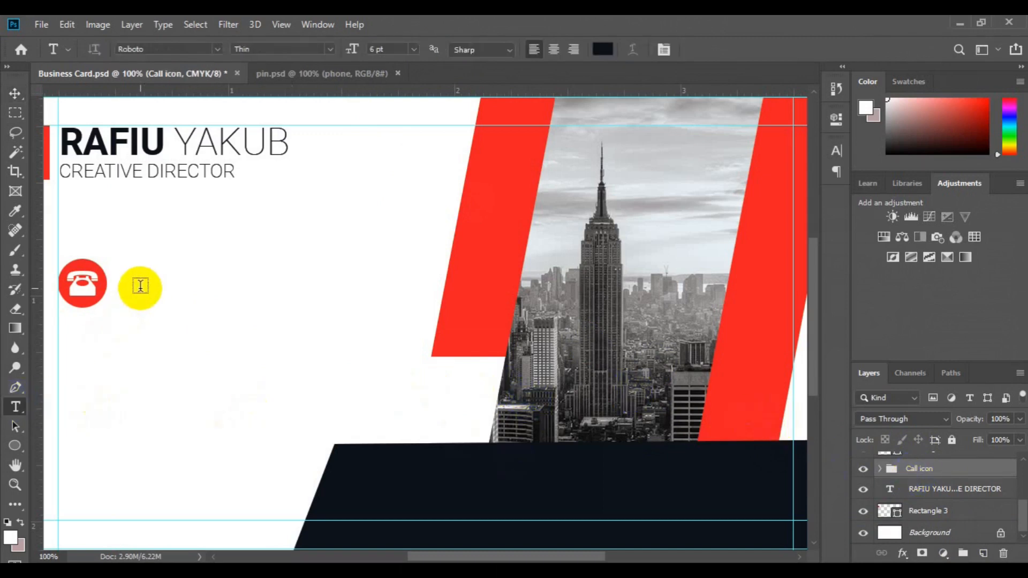
{"action": "left_click", "coordinate": [140, 285]}
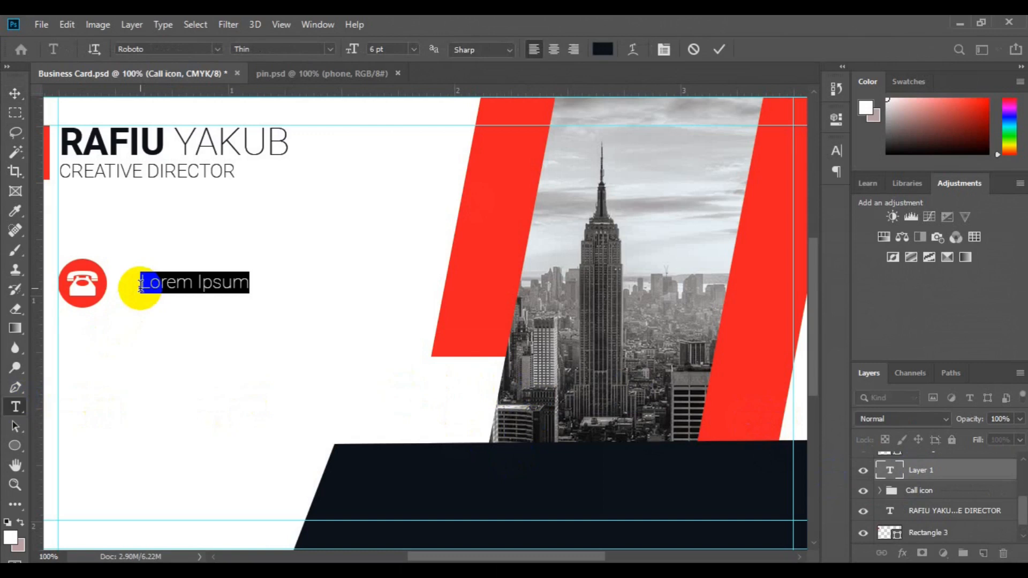
{"action": "left_click", "coordinate": [141, 285]}
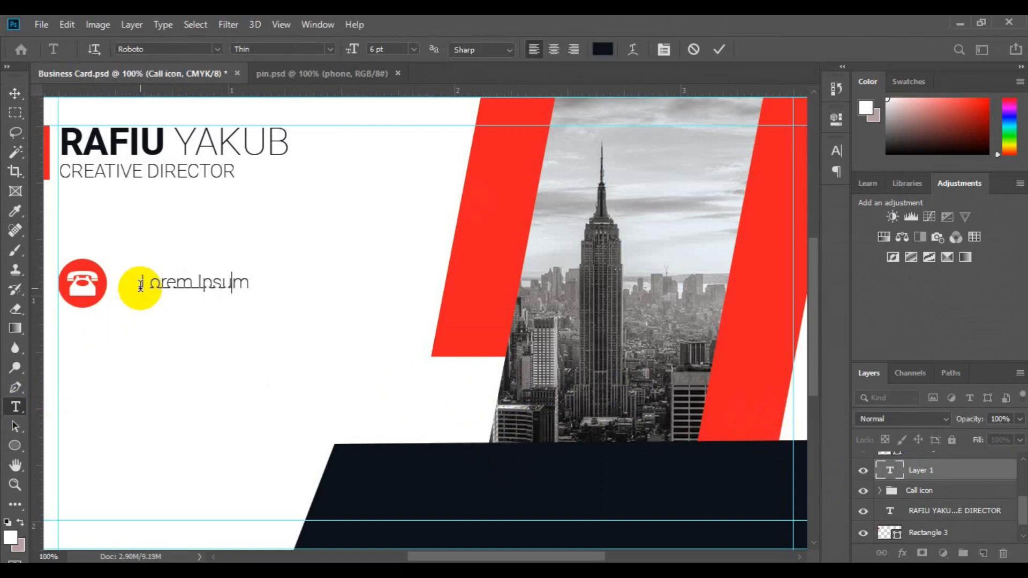
{"action": "type", "text": "000 -  2340 - 2340"}
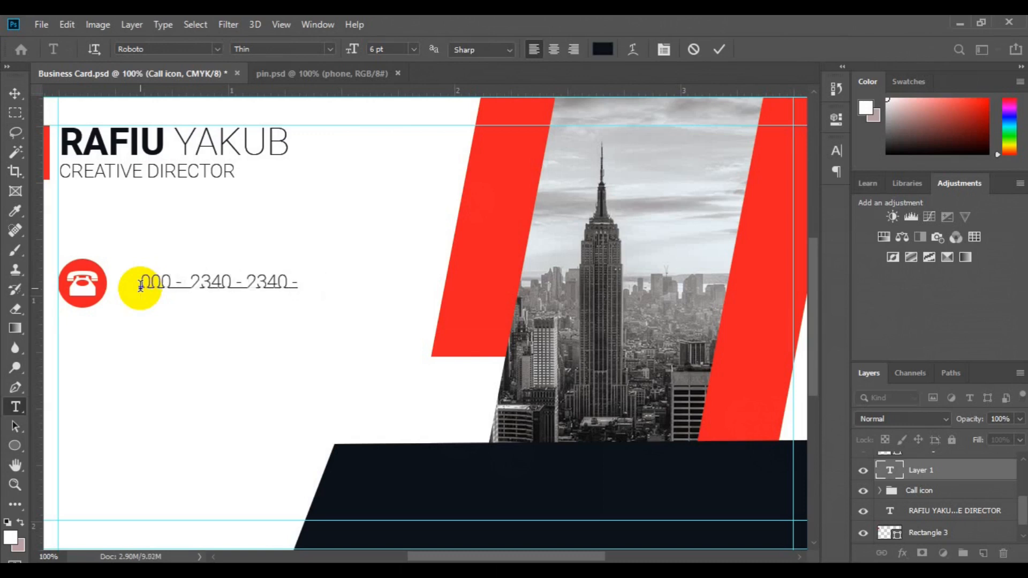
{"action": "type", "text": " - 00 222 - 2342 - 3452 - 33"}
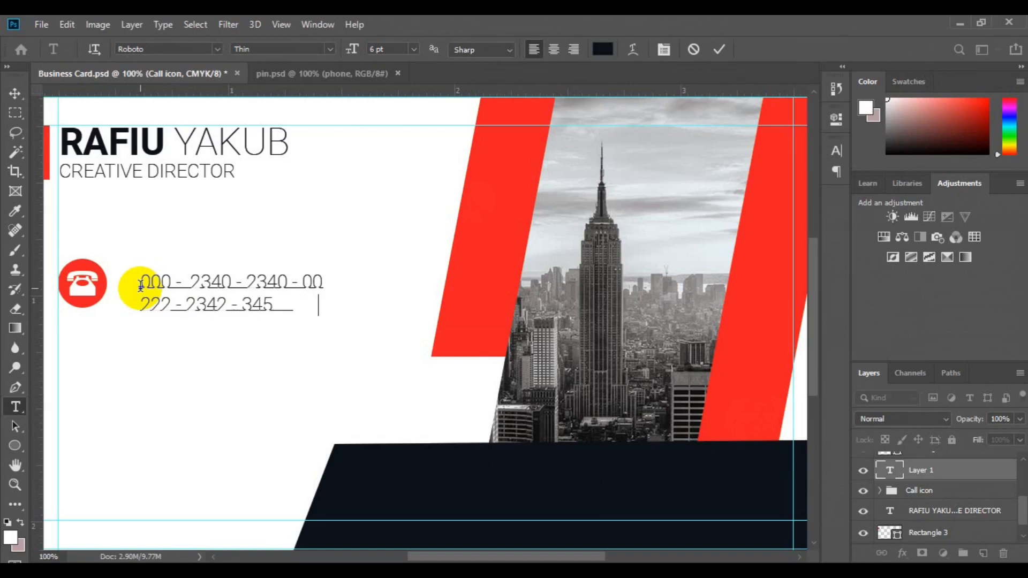
Set the phone numbers to Roboto Medium and move them up beside the icon
{"action": "key", "text": "ctrl+a"}
{"action": "left_click", "coordinate": [331, 50]}
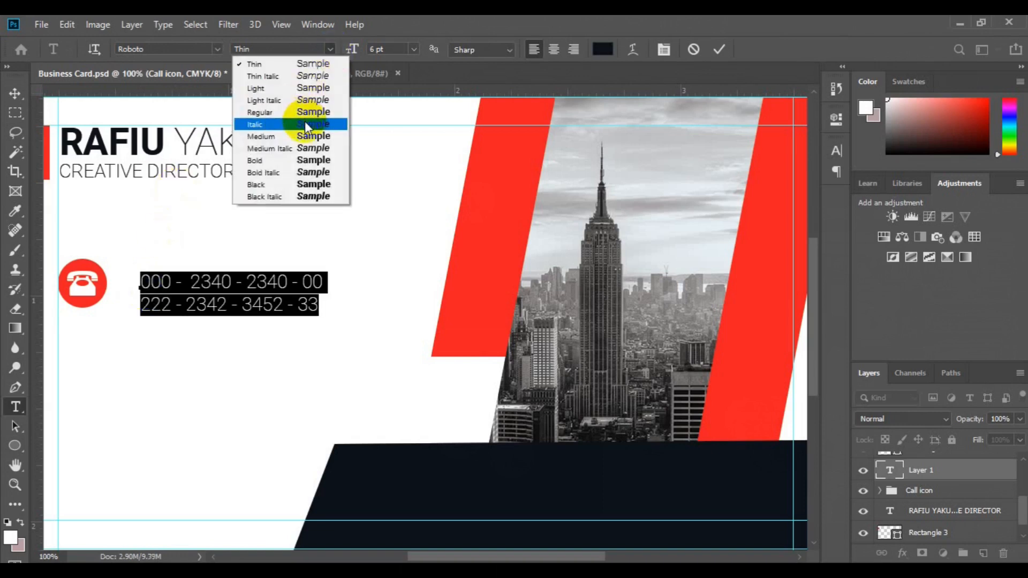
{"action": "left_click", "coordinate": [304, 161]}
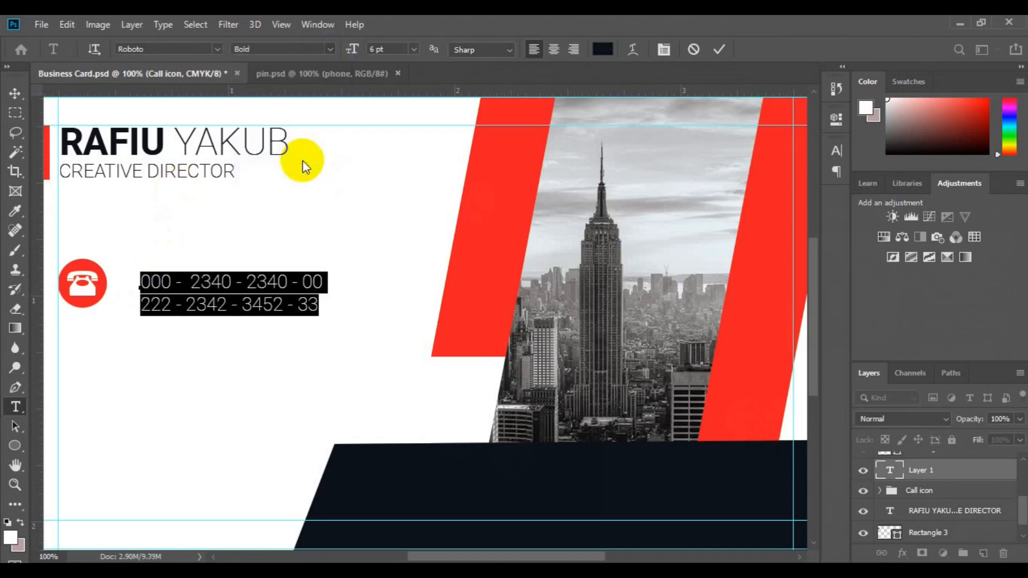
{"action": "left_click", "coordinate": [303, 283]}
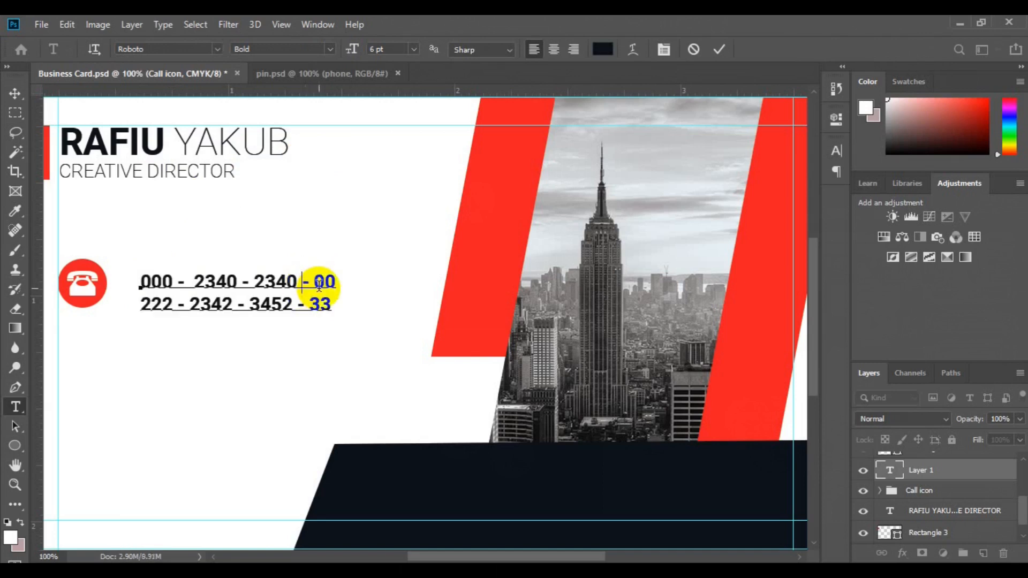
{"action": "key", "text": "ctrl+a"}
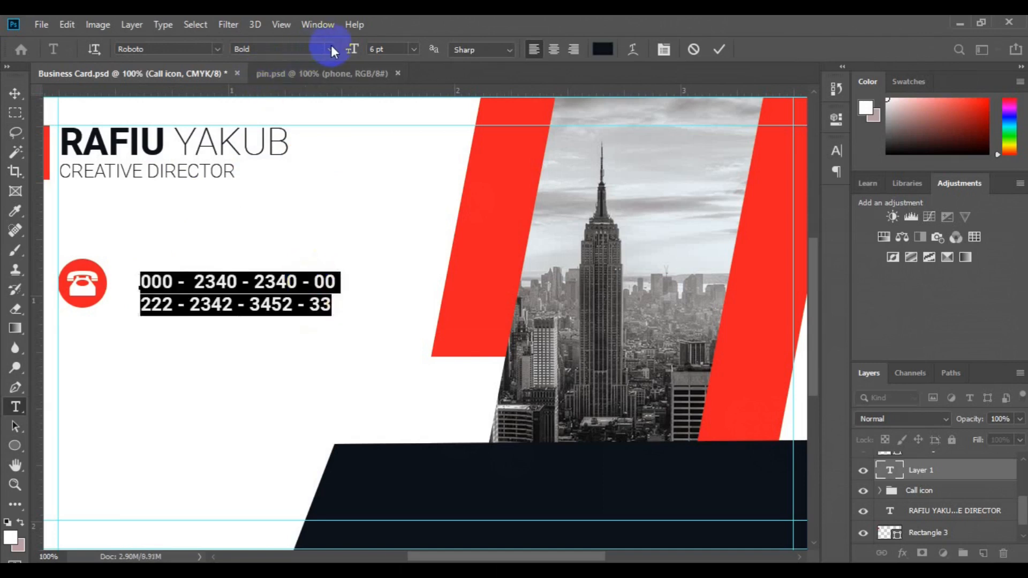
{"action": "left_click", "coordinate": [332, 47]}
{"action": "left_click", "coordinate": [322, 135]}
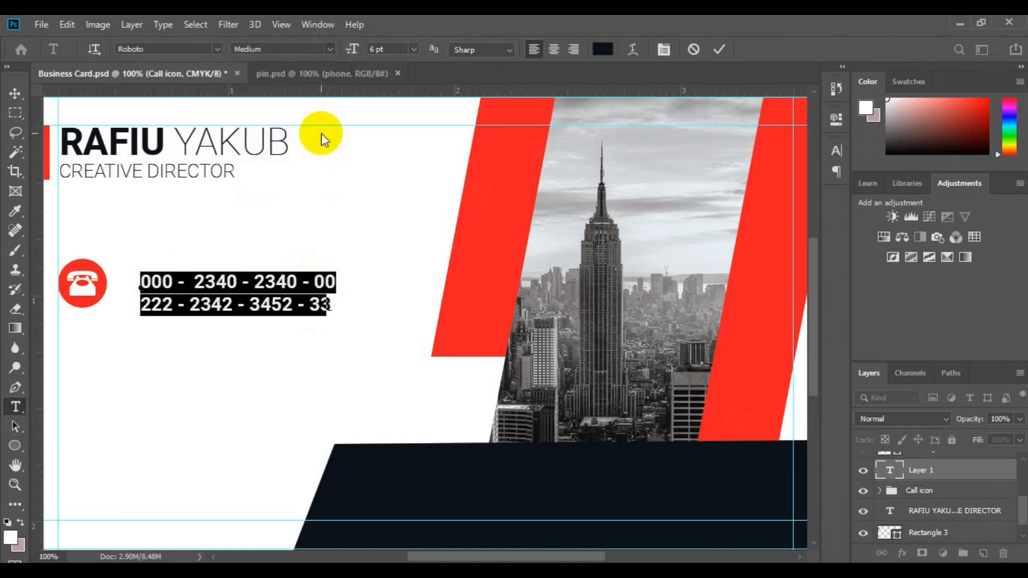
{"action": "left_click", "coordinate": [193, 284]}
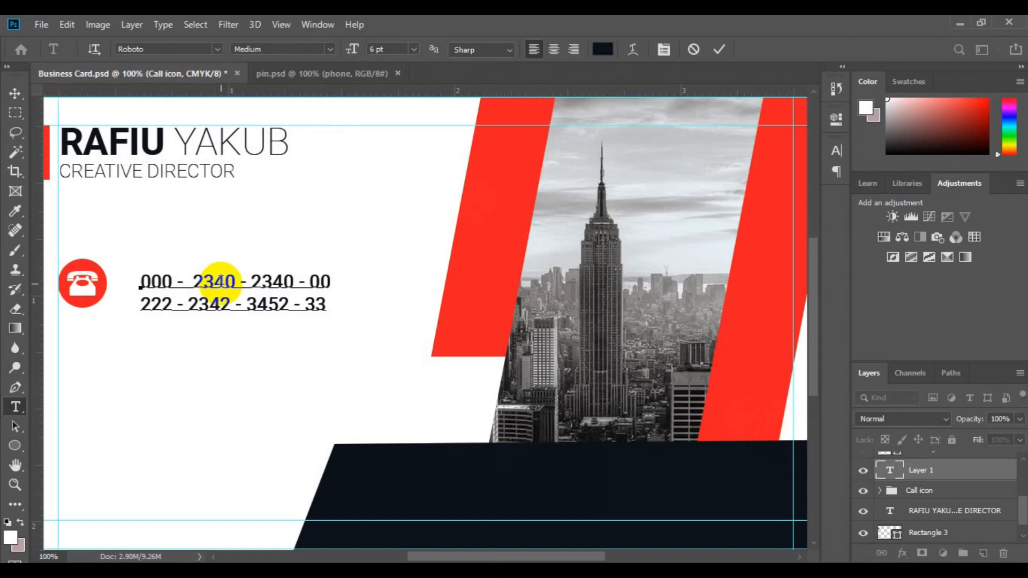
{"action": "left_click", "coordinate": [15, 93]}
{"action": "left_click_drag", "start_coordinate": [203, 308], "coordinate": [193, 298]}
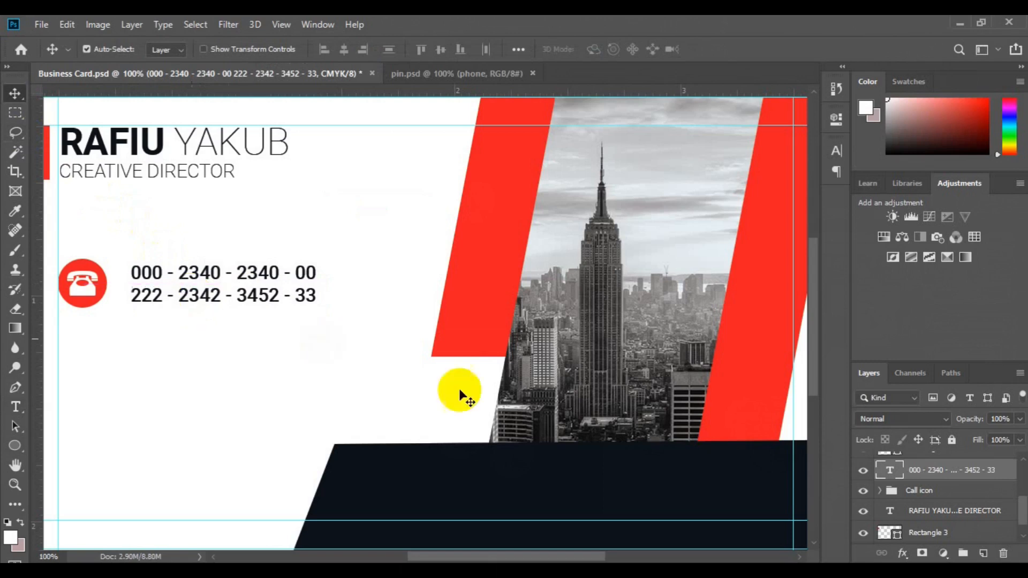
Vertically align the phone numbers with the call icon and place a copy of the icon below
{"action": "left_click", "coordinate": [931, 490], "text": "shift"}
{"action": "left_click", "coordinate": [436, 53]}
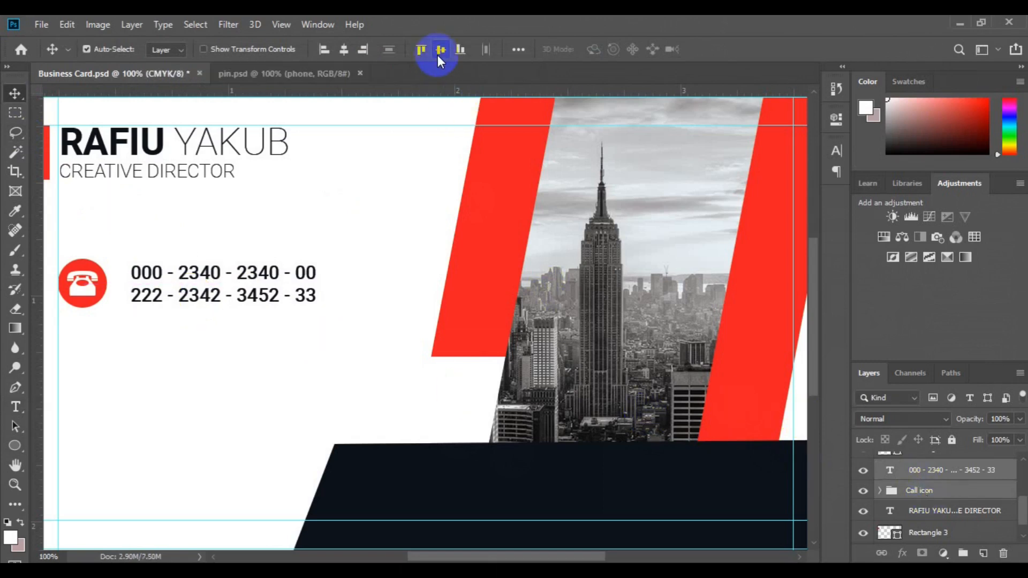
{"action": "left_click", "coordinate": [912, 490]}
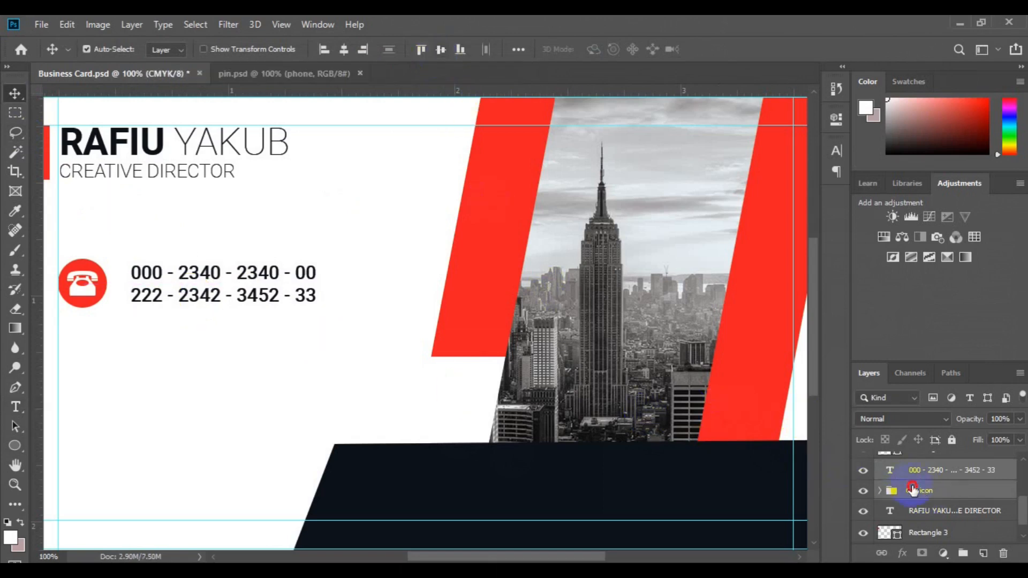
{"action": "key", "text": "ctrl+j"}
{"action": "key", "text": "ctrl+t"}
{"action": "left_click_drag", "start_coordinate": [96, 294], "coordinate": [92, 367]}
{"action": "key", "text": "Return"}
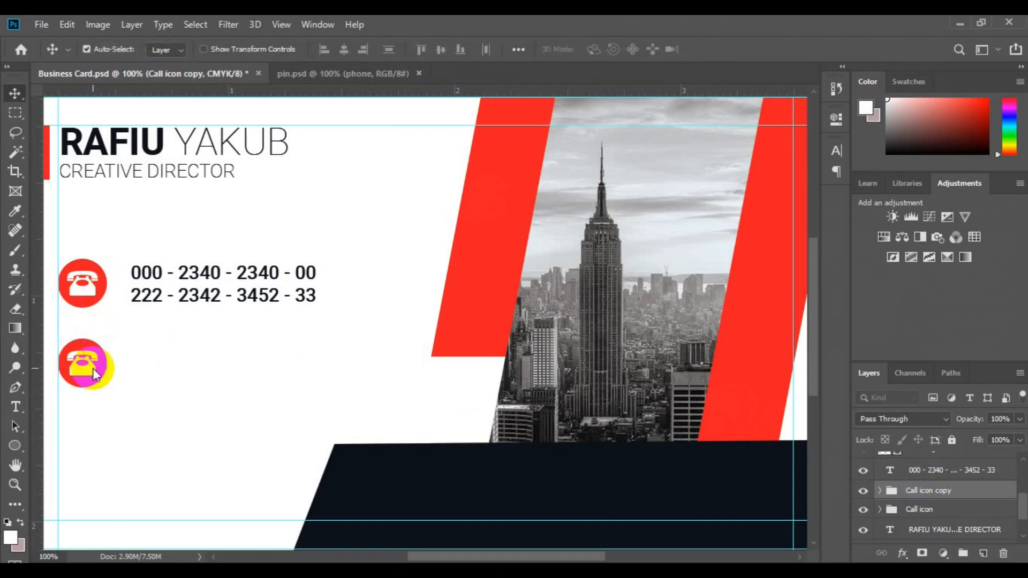
Rename the copy 'Web icon', delete its phone glyph, and bring the globe shape from pin.psd
{"action": "double_click", "coordinate": [921, 490]}
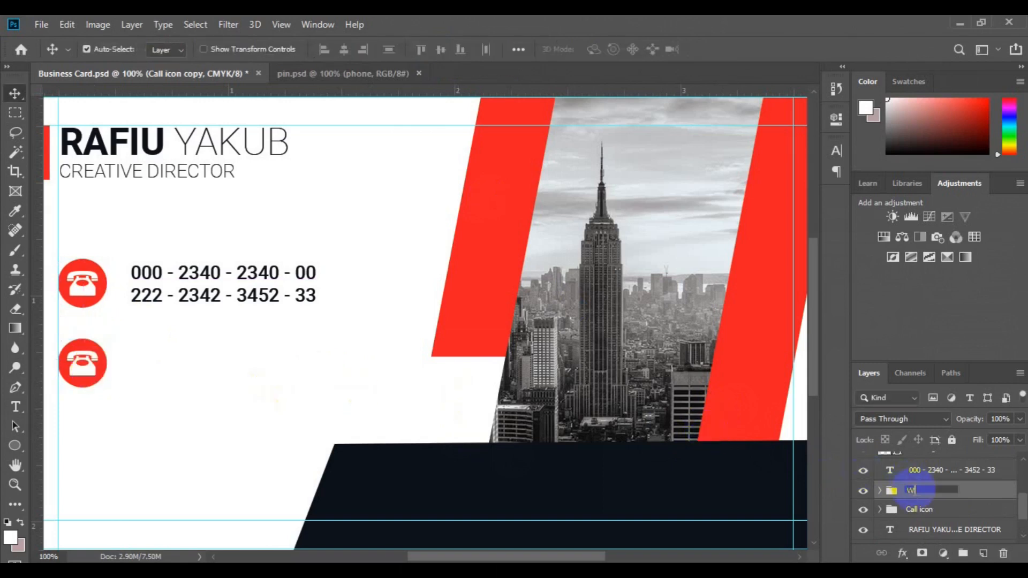
{"action": "type", "text": "Web icon"}
{"action": "key", "text": "Return"}
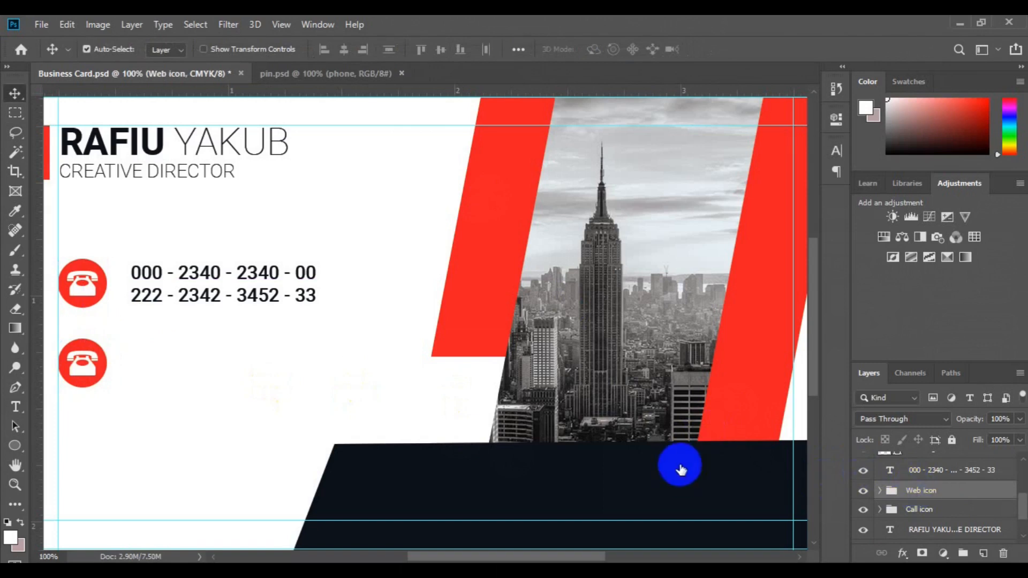
{"action": "left_click", "coordinate": [83, 375]}
{"action": "key", "text": "Delete"}
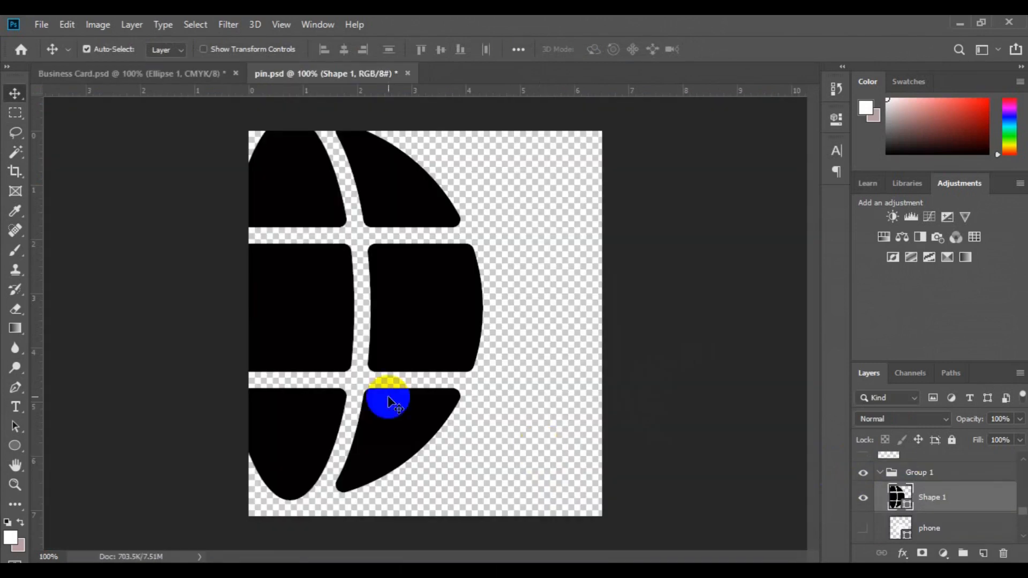
{"action": "left_click_drag", "start_coordinate": [314, 335], "coordinate": [92, 362]}
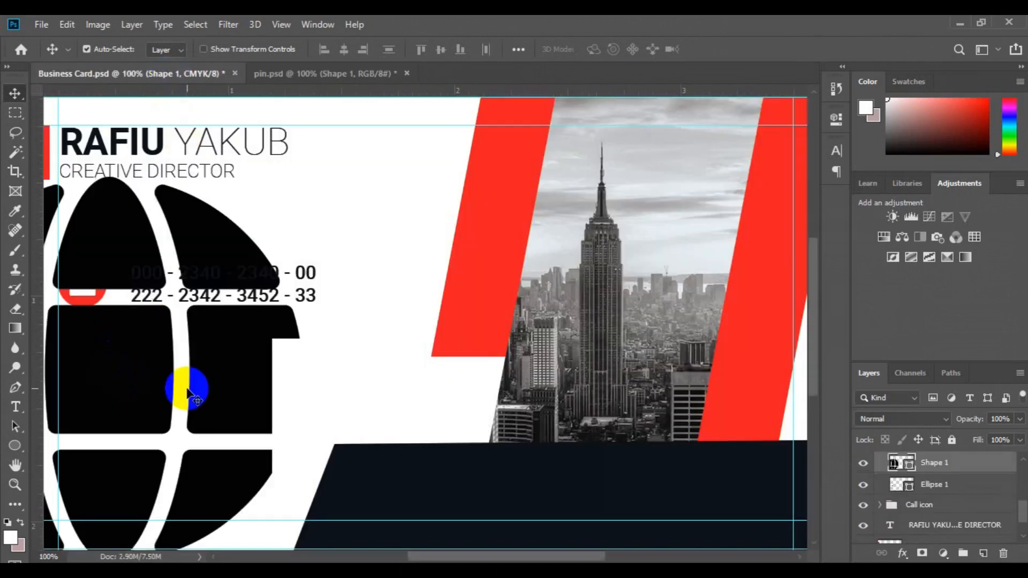
Scale the globe down to about 45% so it fits the lower red circle
{"action": "key", "text": "ctrl+t"}
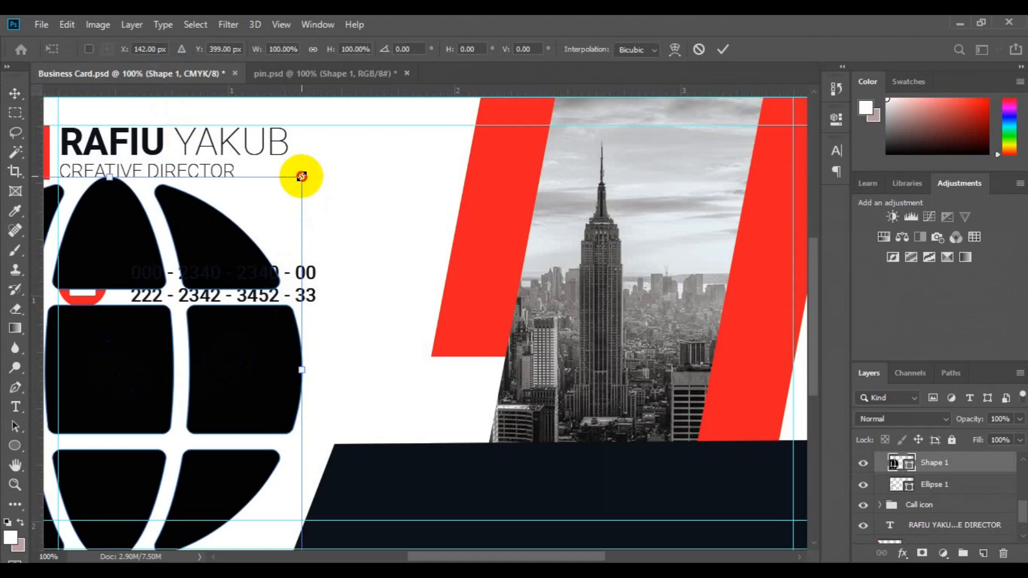
{"action": "left_click_drag", "start_coordinate": [301, 176], "coordinate": [298, 181]}
{"action": "left_click_drag", "start_coordinate": [193, 340], "coordinate": [121, 422]}
{"action": "left_click_drag", "start_coordinate": [81, 466], "coordinate": [244, 375]}
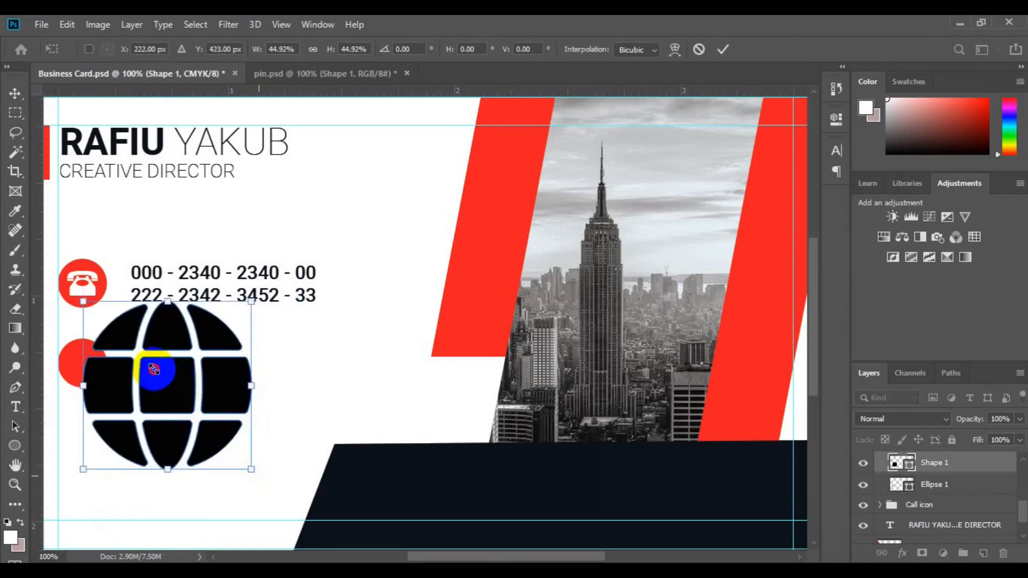
{"action": "left_click_drag", "start_coordinate": [153, 369], "coordinate": [81, 374]}
{"action": "key", "text": "Return"}
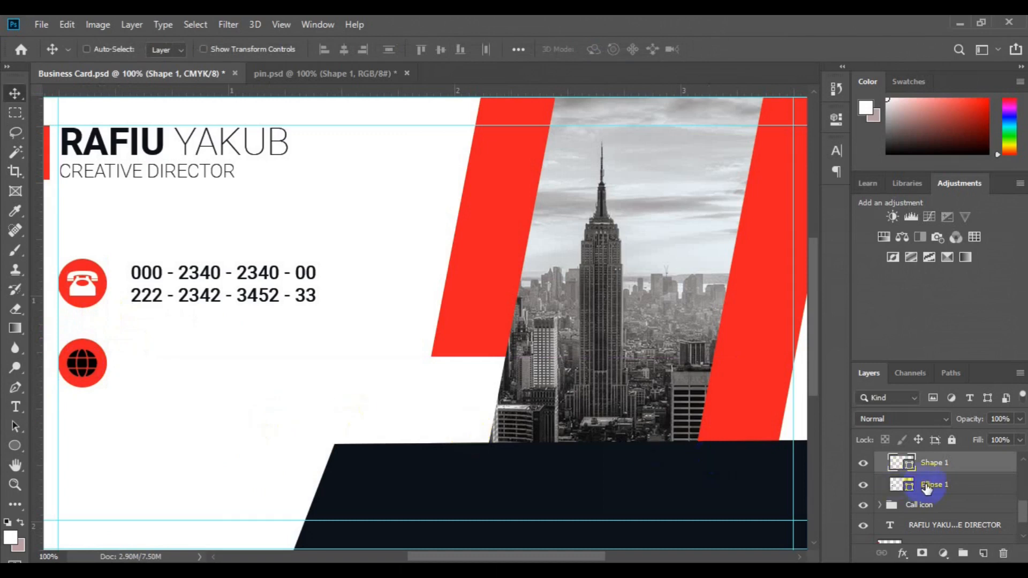
Centre the globe horizontally and vertically on its circle
{"action": "left_click", "coordinate": [927, 484], "text": "ctrl"}
{"action": "left_click", "coordinate": [346, 51]}
{"action": "left_click", "coordinate": [444, 47]}
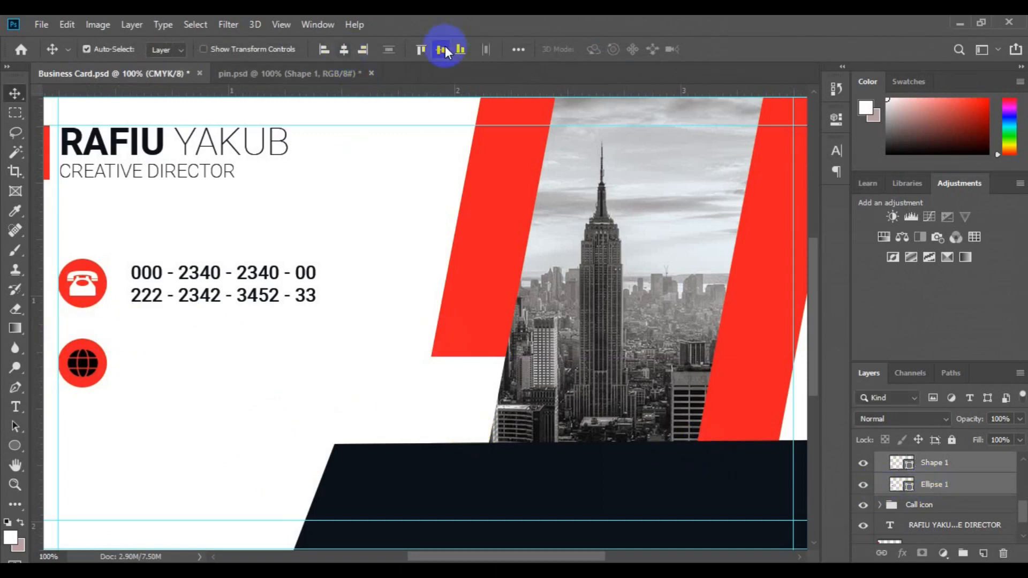
{"action": "key", "text": "ctrl+g"}
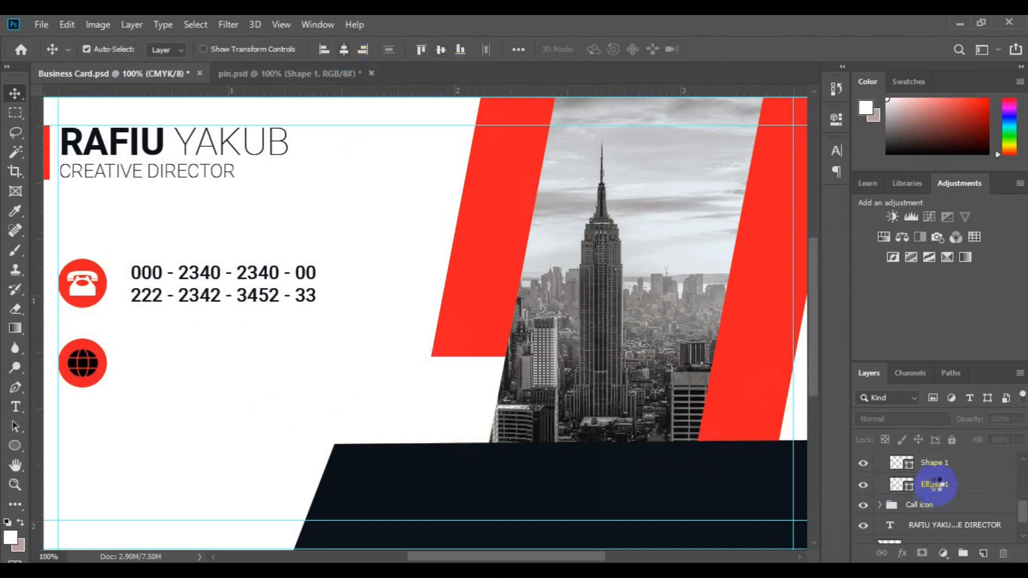
{"action": "double_click", "coordinate": [935, 486]}
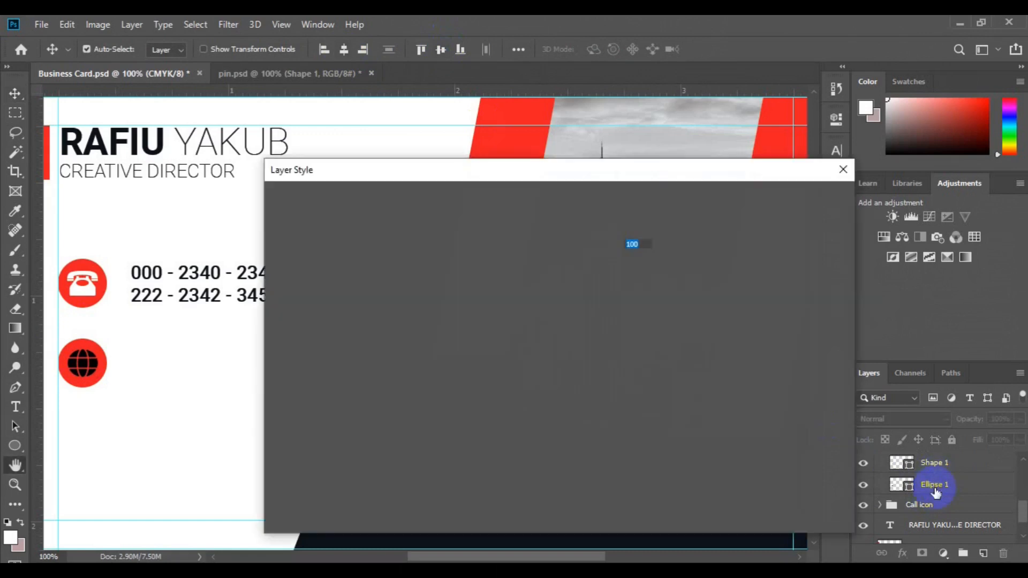
{"action": "left_click", "coordinate": [838, 168]}
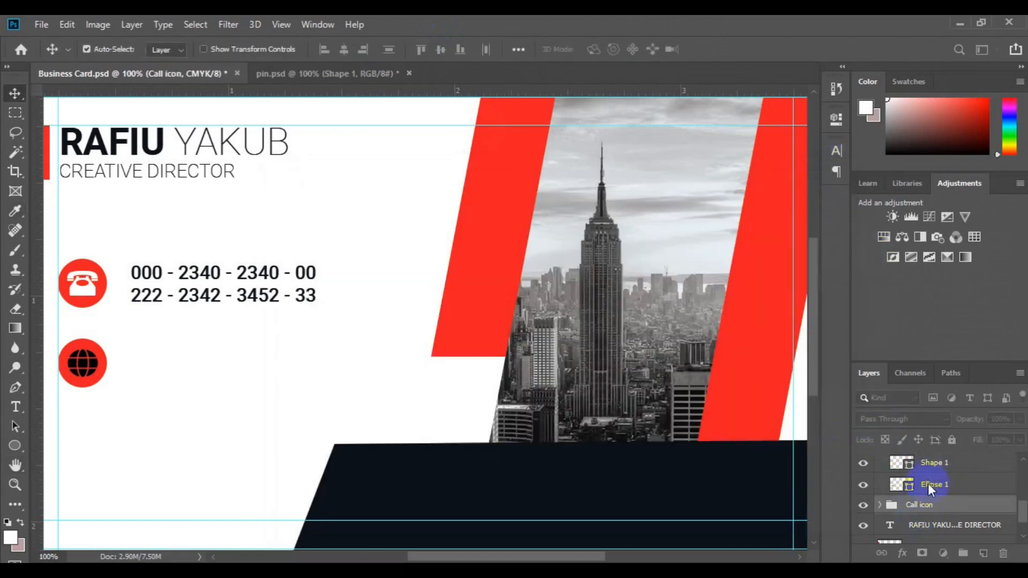
Colour the circle dark navy and the globe white using sampled colours
{"action": "left_click", "coordinate": [931, 482]}
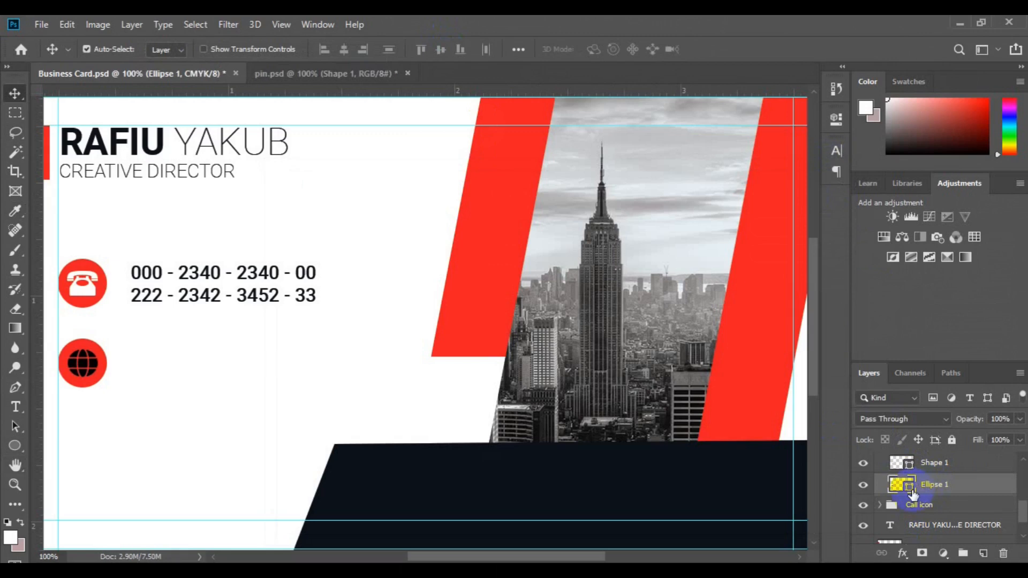
{"action": "double_click", "coordinate": [905, 485]}
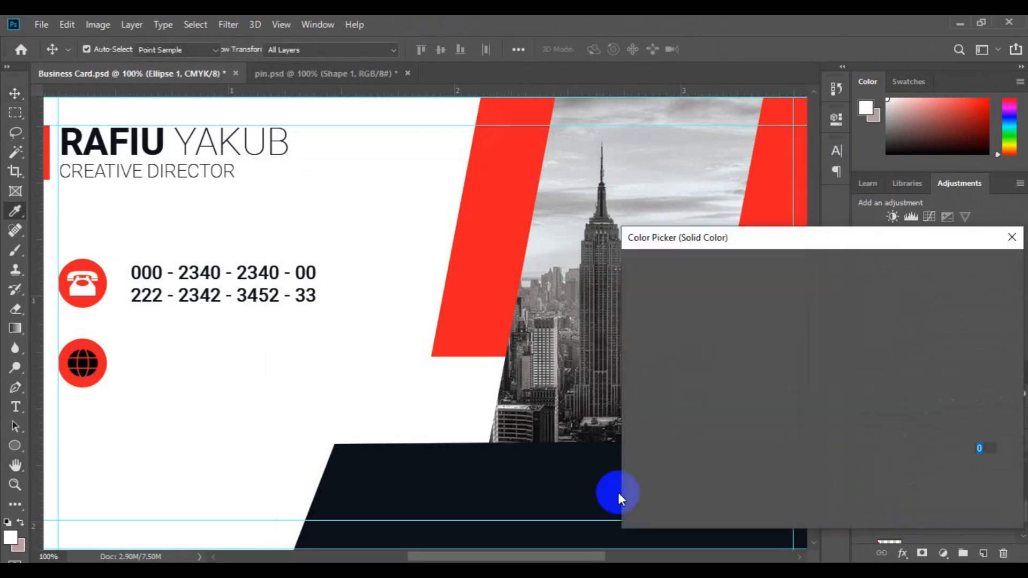
{"action": "left_click", "coordinate": [563, 494]}
{"action": "left_click", "coordinate": [952, 270]}
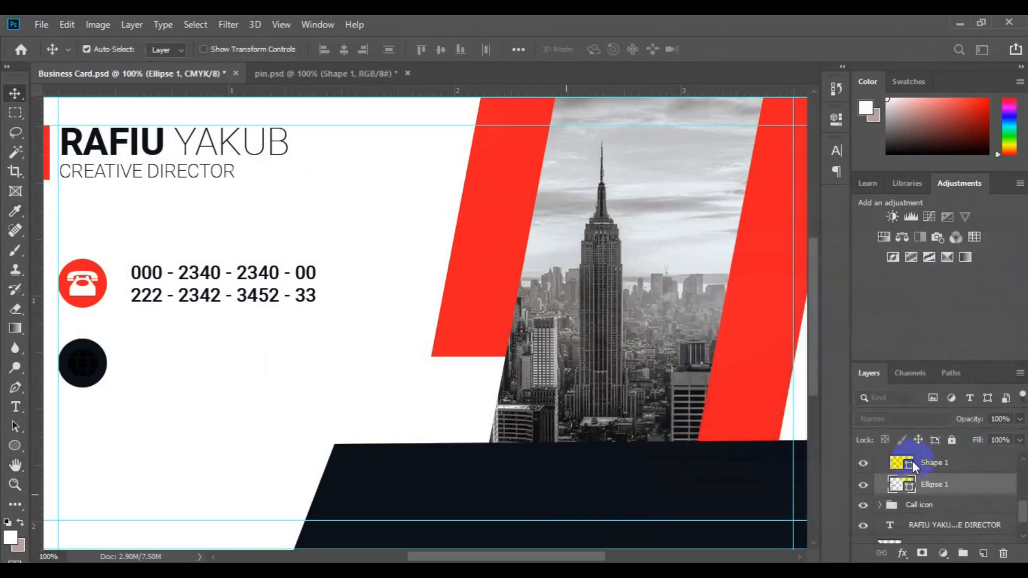
{"action": "left_click", "coordinate": [911, 467]}
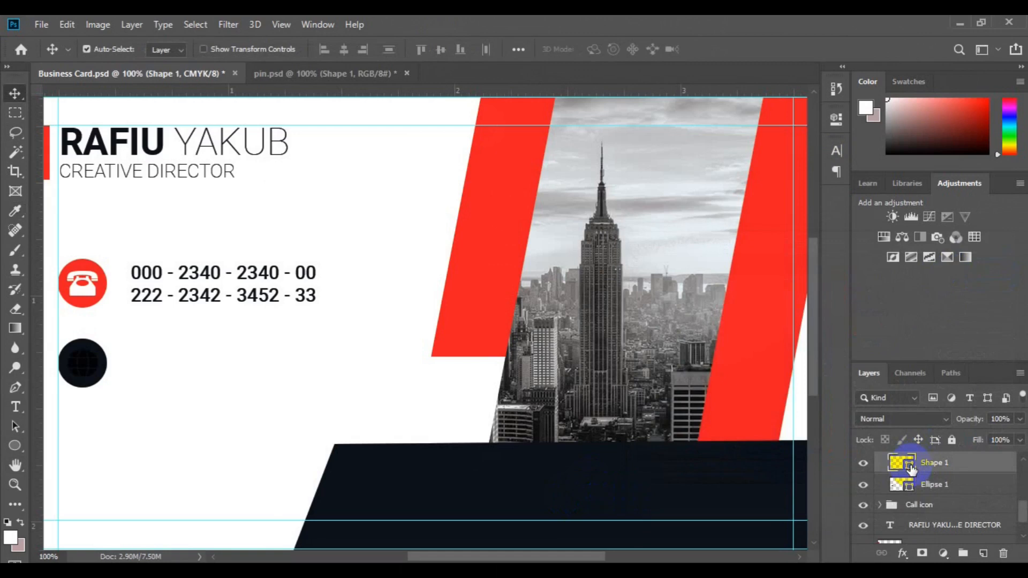
{"action": "double_click", "coordinate": [910, 465]}
{"action": "left_click", "coordinate": [355, 396]}
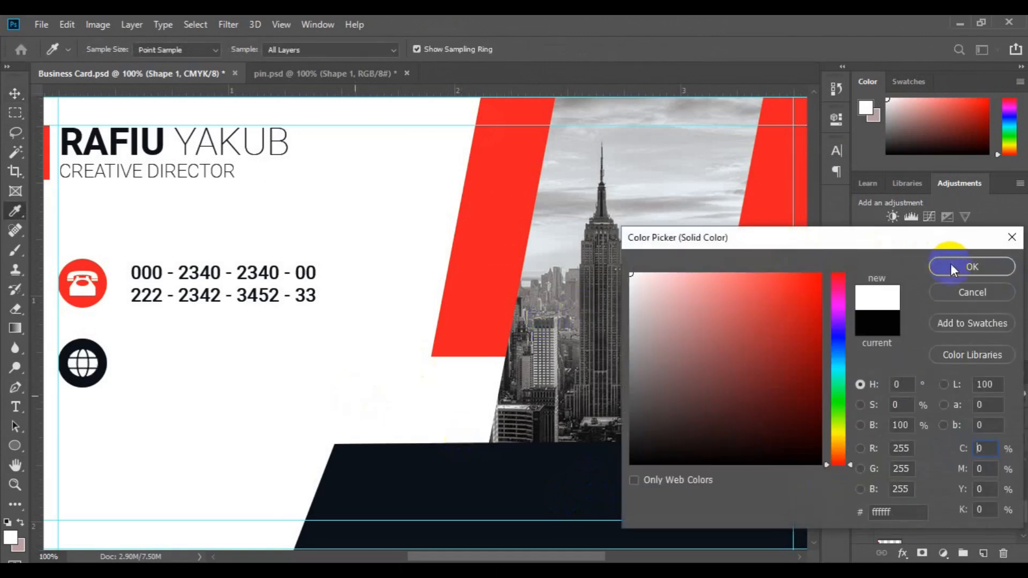
{"action": "left_click", "coordinate": [955, 266]}
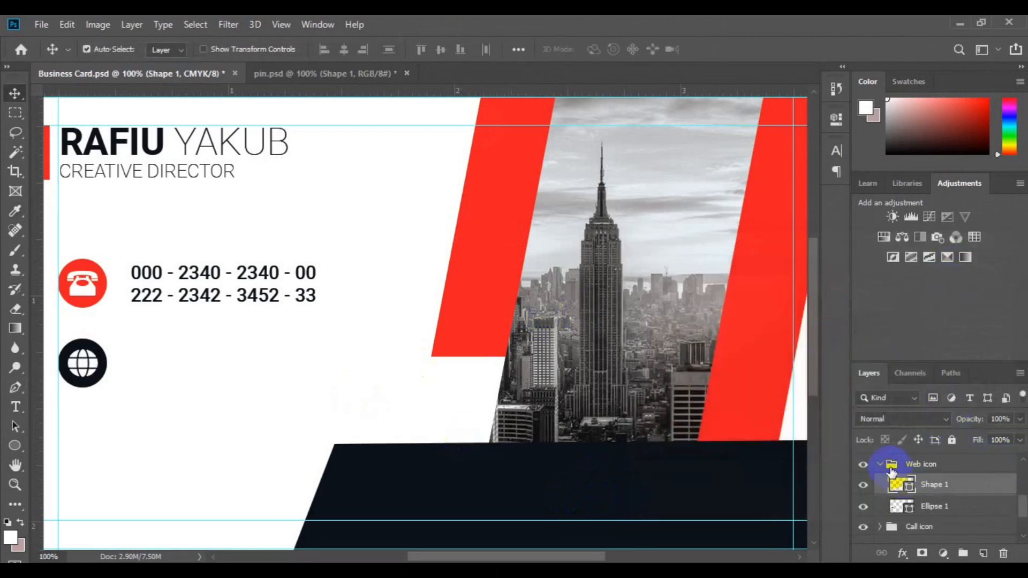
{"action": "left_click", "coordinate": [879, 465]}
{"action": "left_click", "coordinate": [206, 298]}
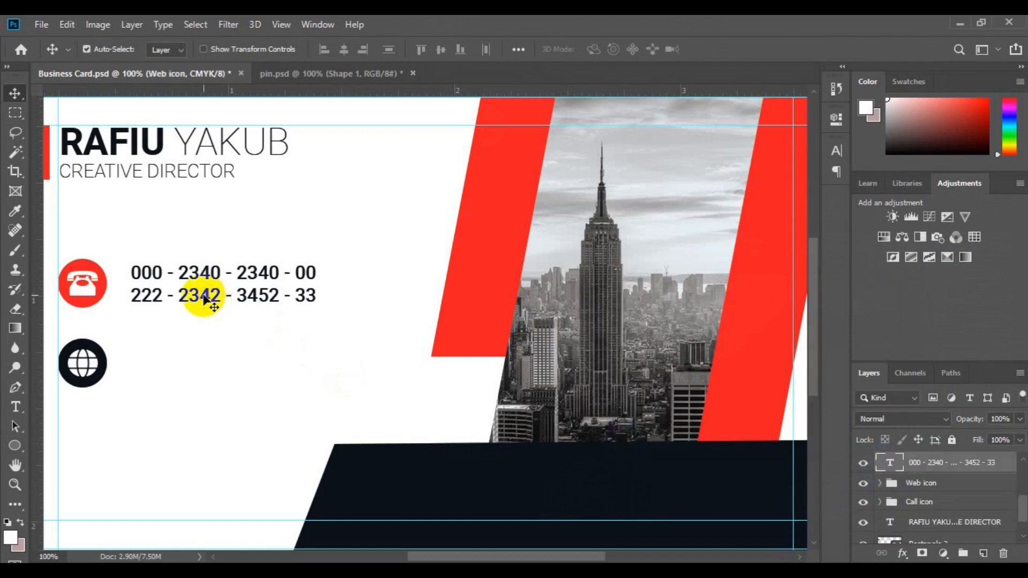
{"action": "left_click_drag", "start_coordinate": [204, 298], "coordinate": [203, 375]}
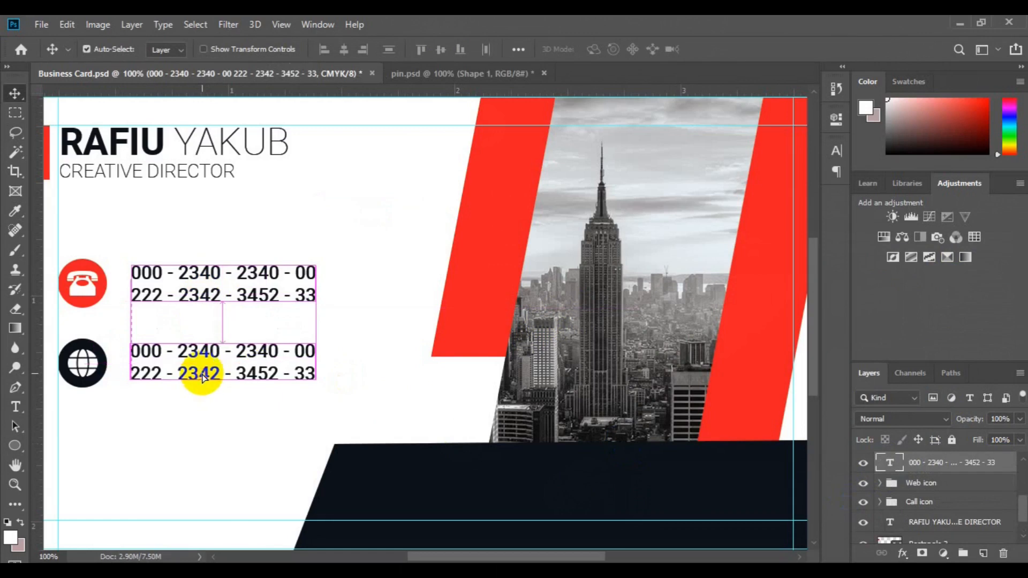
{"action": "left_click", "coordinate": [15, 407]}
{"action": "left_click", "coordinate": [139, 352]}
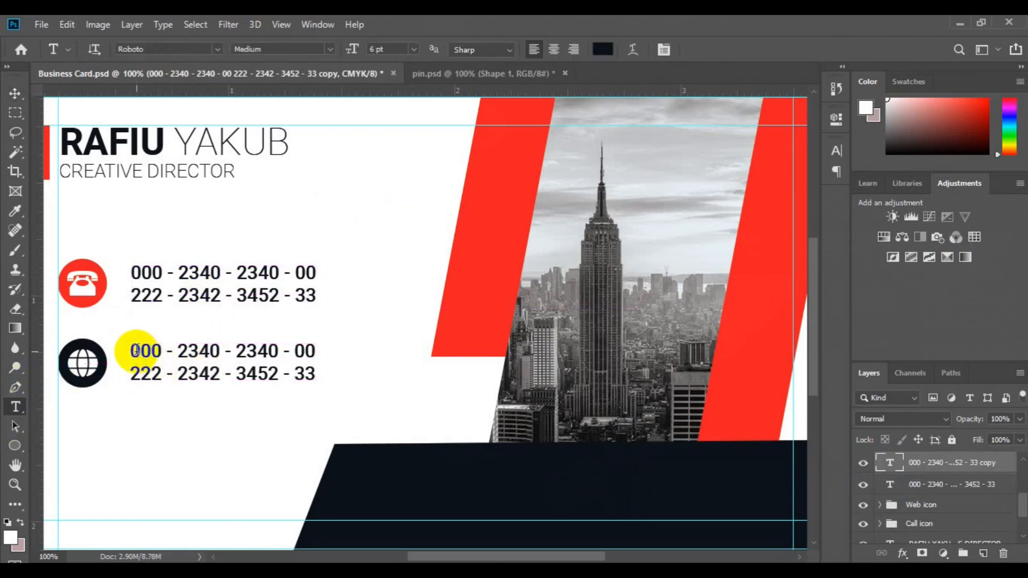
{"action": "key", "text": "ctrl+a"}
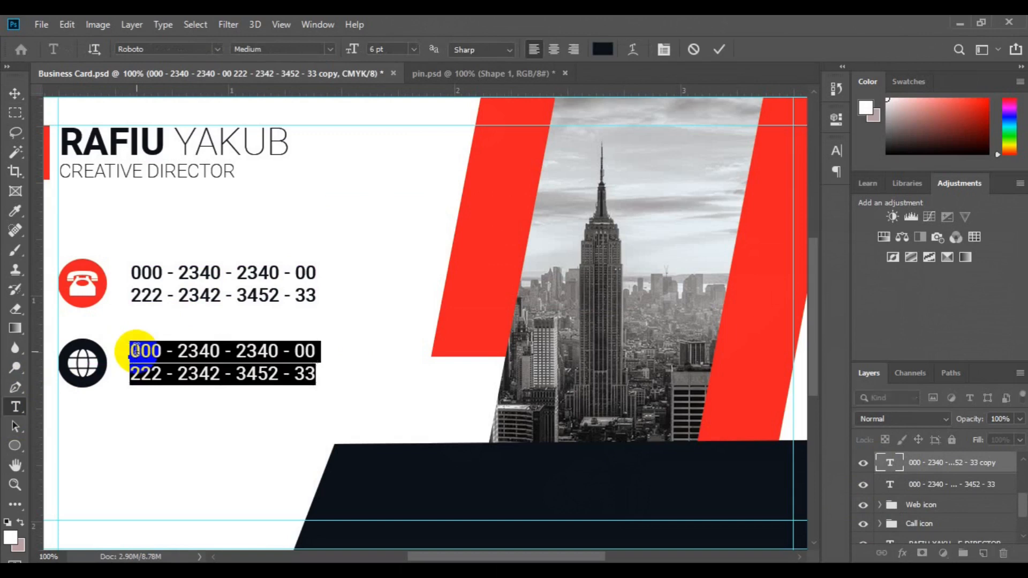
{"action": "key", "text": "Right"}
{"action": "key", "text": "Right"}
{"action": "key", "text": "Right"}
{"action": "key", "text": "Right"}
{"action": "key", "text": "Right"}
{"action": "key", "text": "Right"}
{"action": "key", "text": "Right"}
{"action": "key", "text": "Right"}
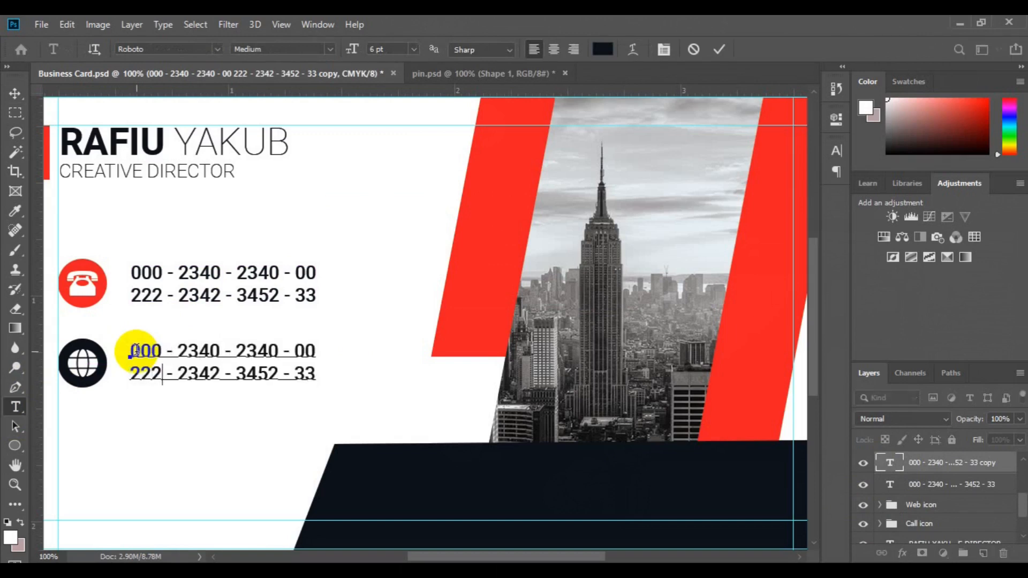
{"action": "type", "text": "iteurl."}
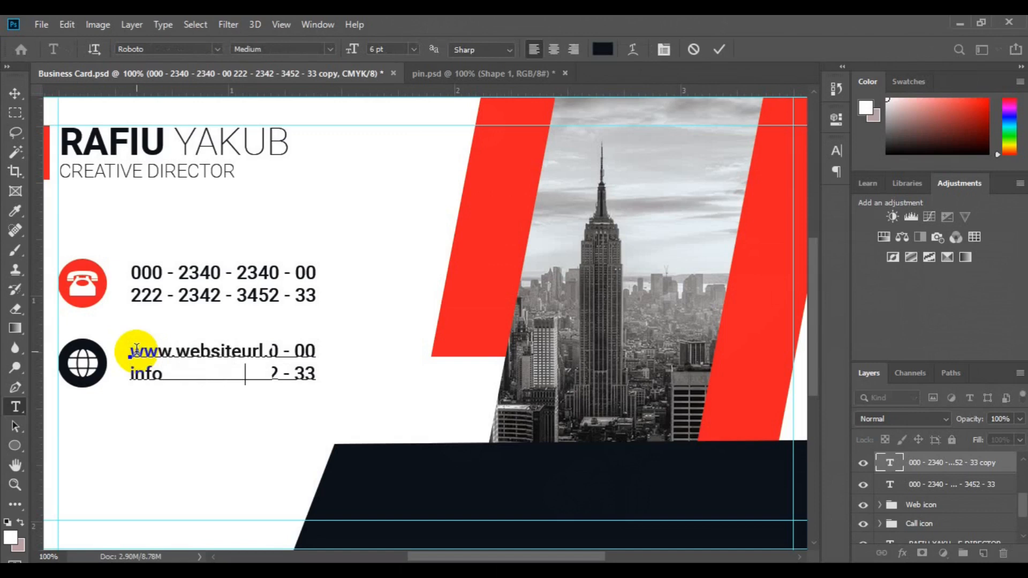
{"action": "left_click", "coordinate": [15, 92]}
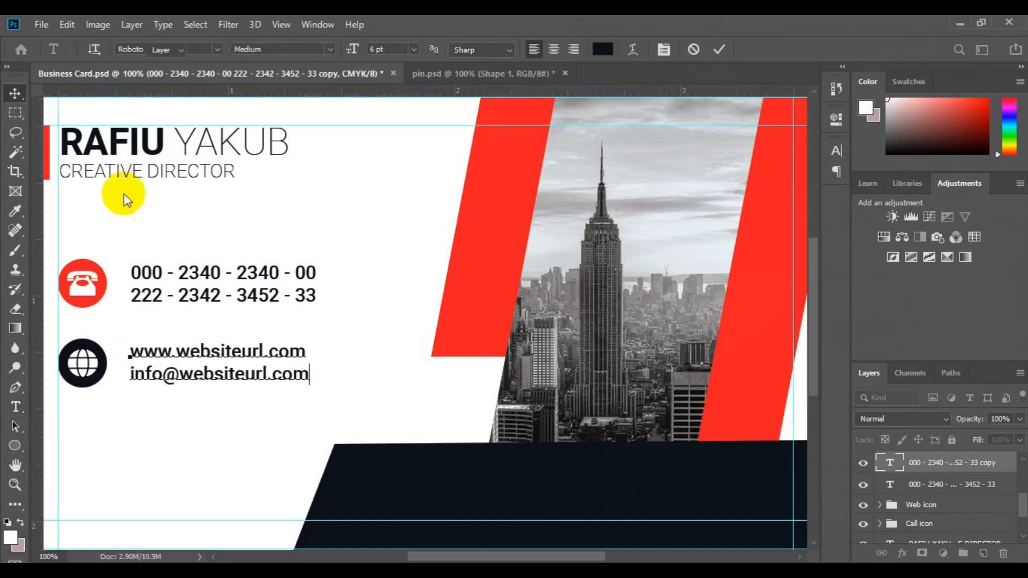
{"action": "left_click", "coordinate": [925, 507], "text": "ctrl"}
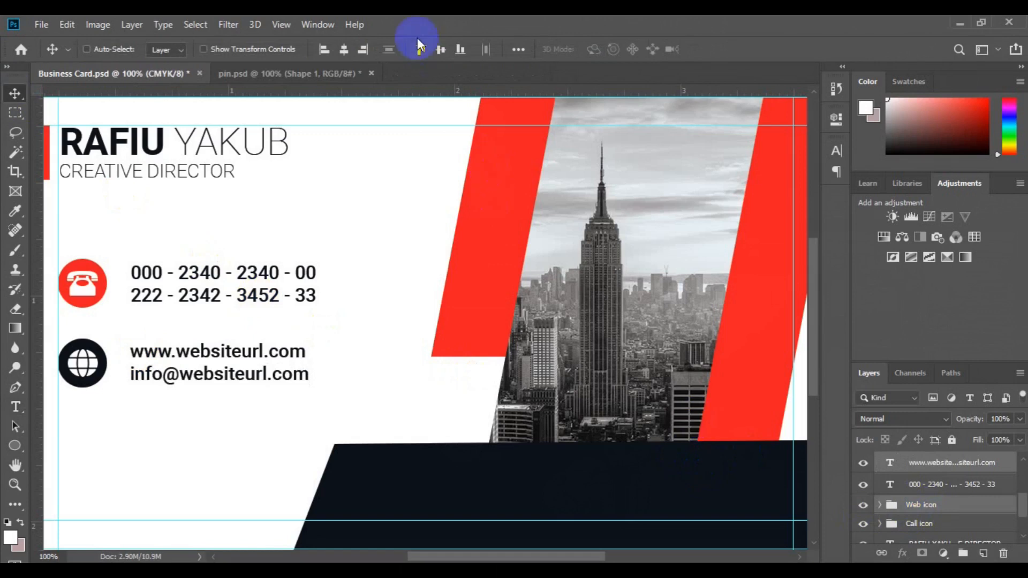
{"action": "left_click", "coordinate": [438, 51]}
Duplicate the Web icon group as 'location icon' and move it below the web icon
{"action": "left_click", "coordinate": [915, 506]}
{"action": "key", "text": "ctrl+j"}
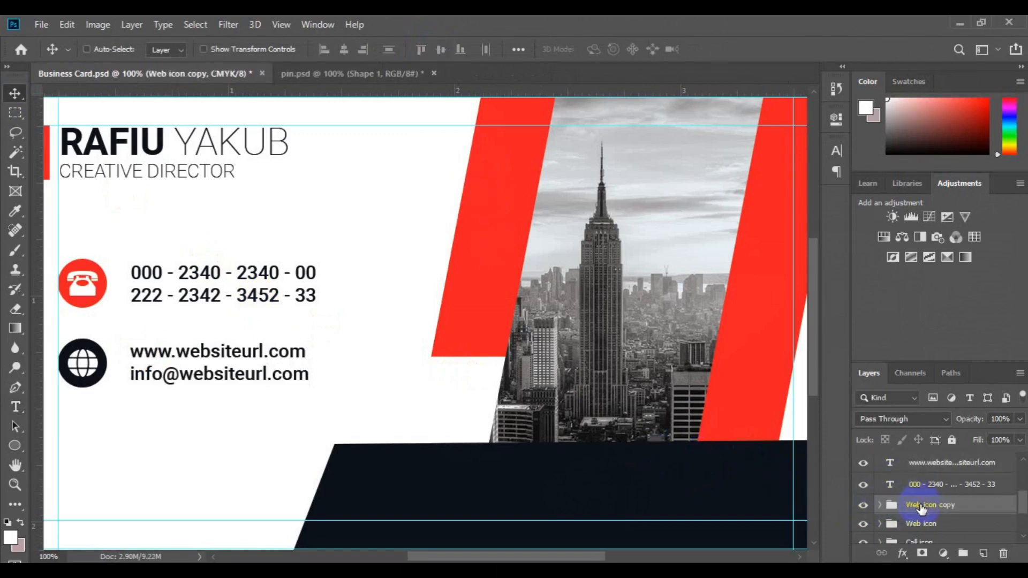
{"action": "double_click", "coordinate": [921, 506]}
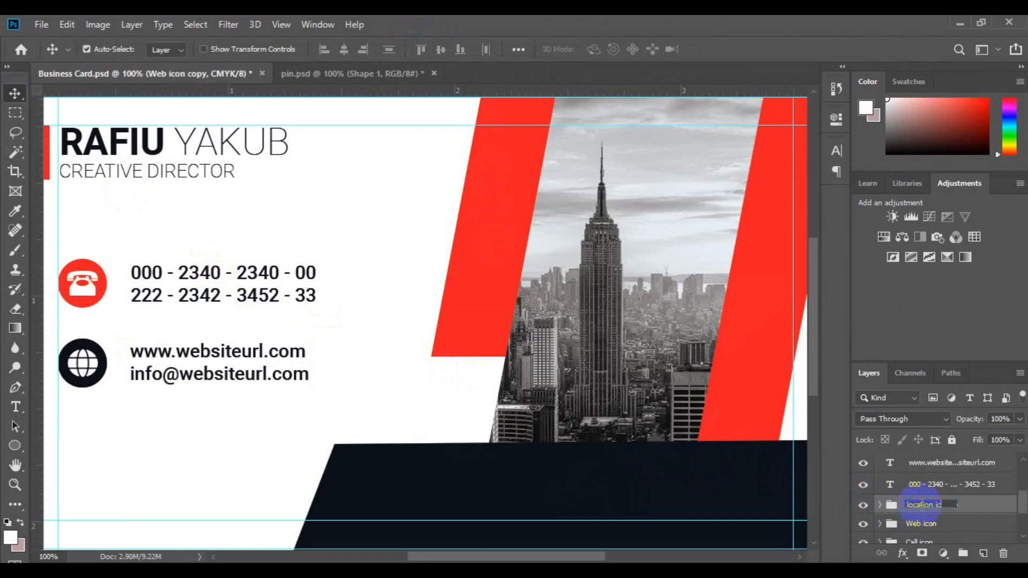
{"action": "key", "text": "Return"}
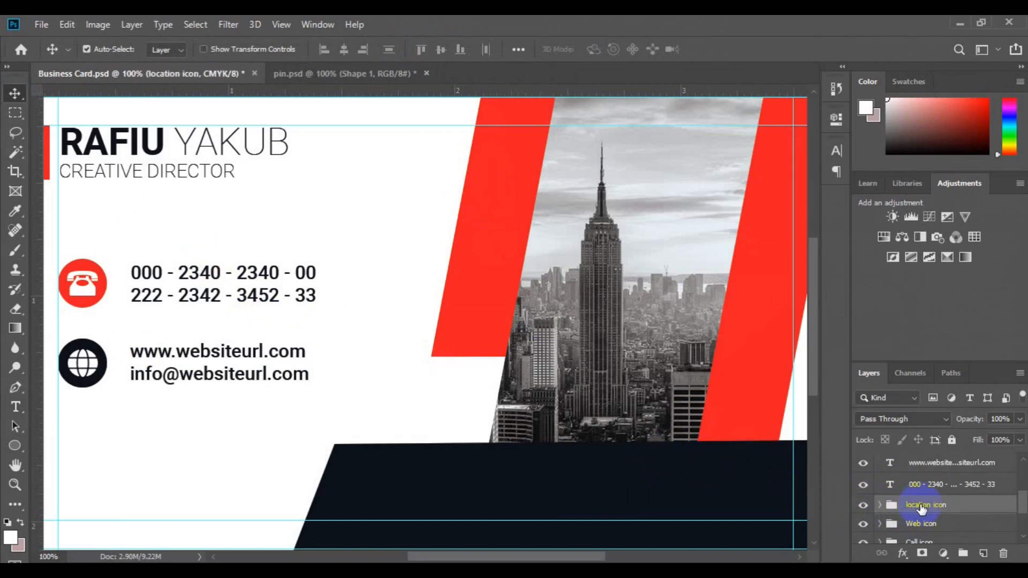
{"action": "key", "text": "ctrl+t"}
{"action": "left_click_drag", "start_coordinate": [90, 364], "coordinate": [84, 441]}
{"action": "key", "text": "Return"}
Colour the new circle #ed1c24 red and bring the pin shape from pin.psd onto the card
{"action": "left_click", "coordinate": [72, 460]}
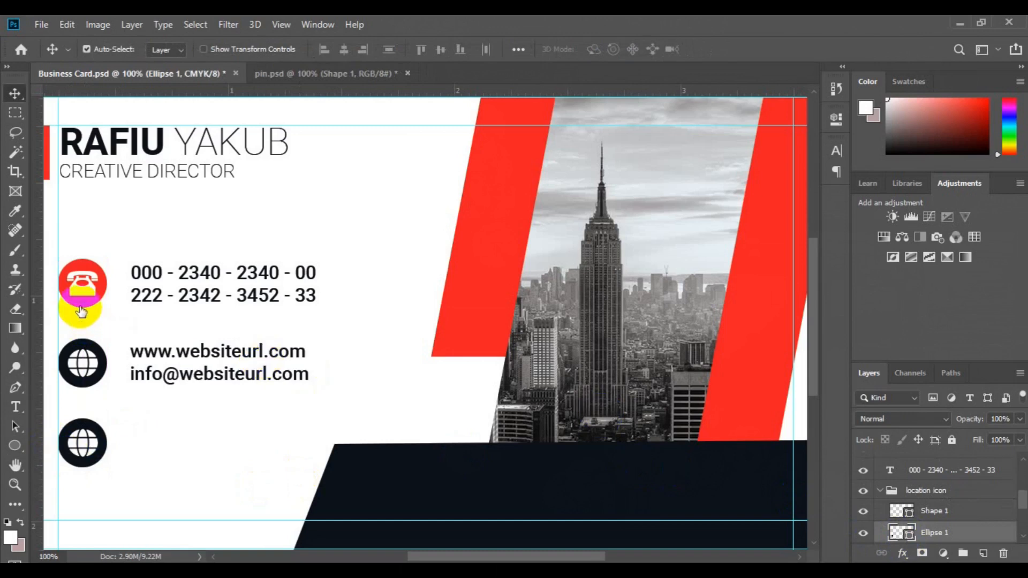
{"action": "left_click", "coordinate": [82, 311]}
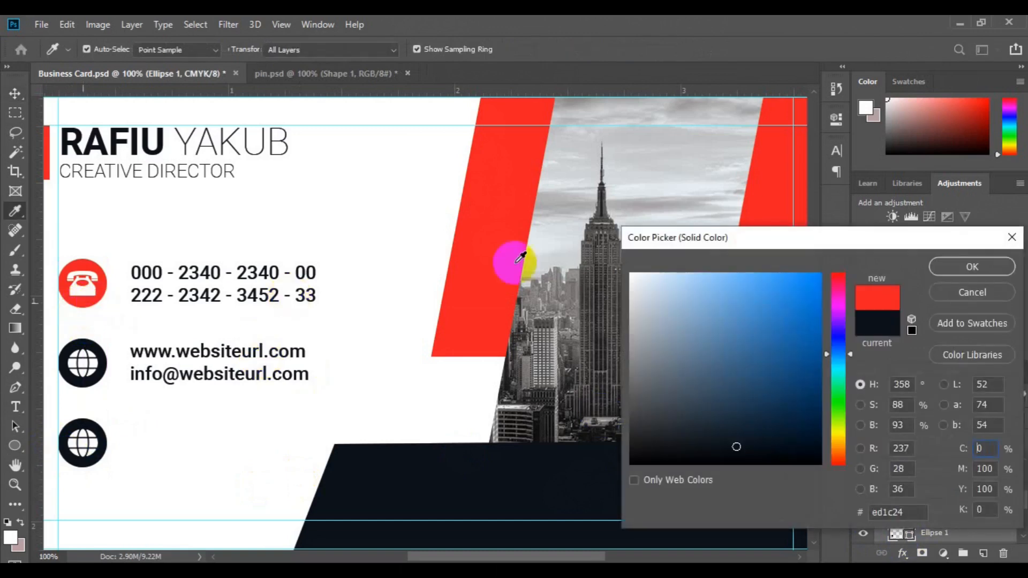
{"action": "left_click", "coordinate": [977, 265]}
{"action": "left_click", "coordinate": [89, 444]}
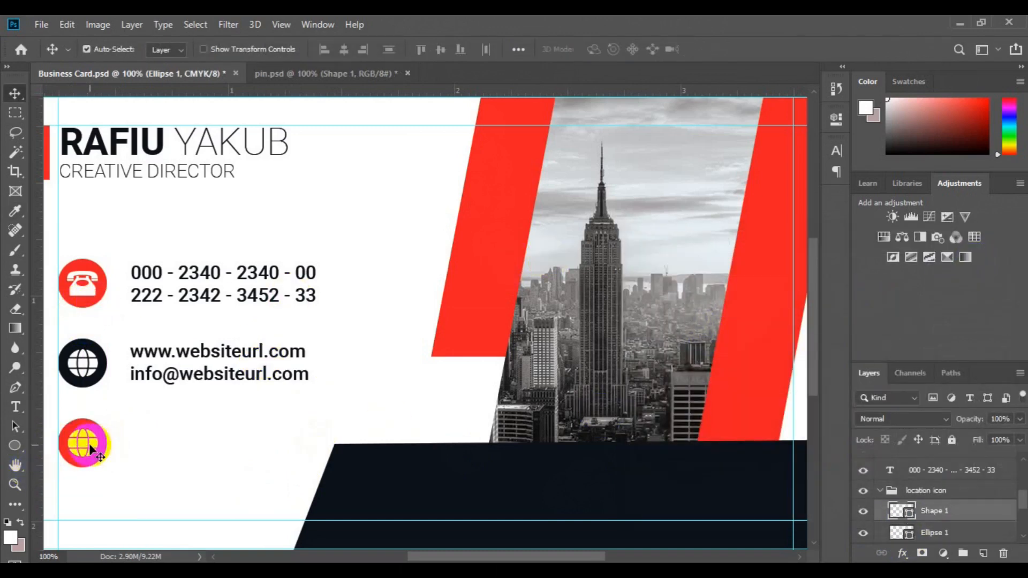
{"action": "key", "text": "ctrl+Tab"}
{"action": "left_click_drag", "start_coordinate": [436, 374], "coordinate": [108, 442]}
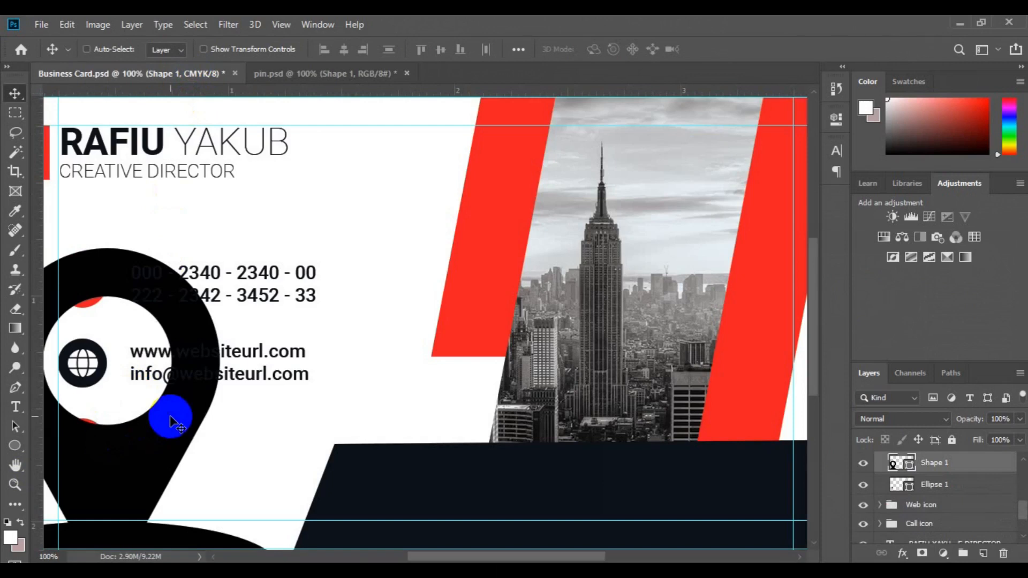
Scale the pin shape down and place it on the bottom red circle
{"action": "key", "text": "ctrl+t"}
{"action": "left_click_drag", "start_coordinate": [138, 479], "coordinate": [300, 360]}
{"action": "left_click_drag", "start_coordinate": [442, 476], "coordinate": [438, 506]}
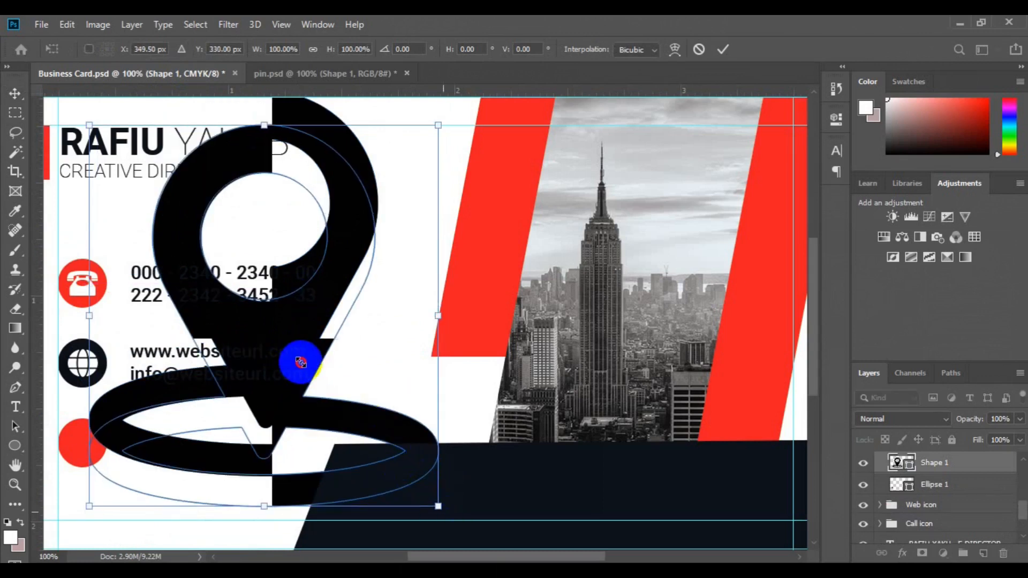
{"action": "left_click_drag", "start_coordinate": [300, 363], "coordinate": [95, 454]}
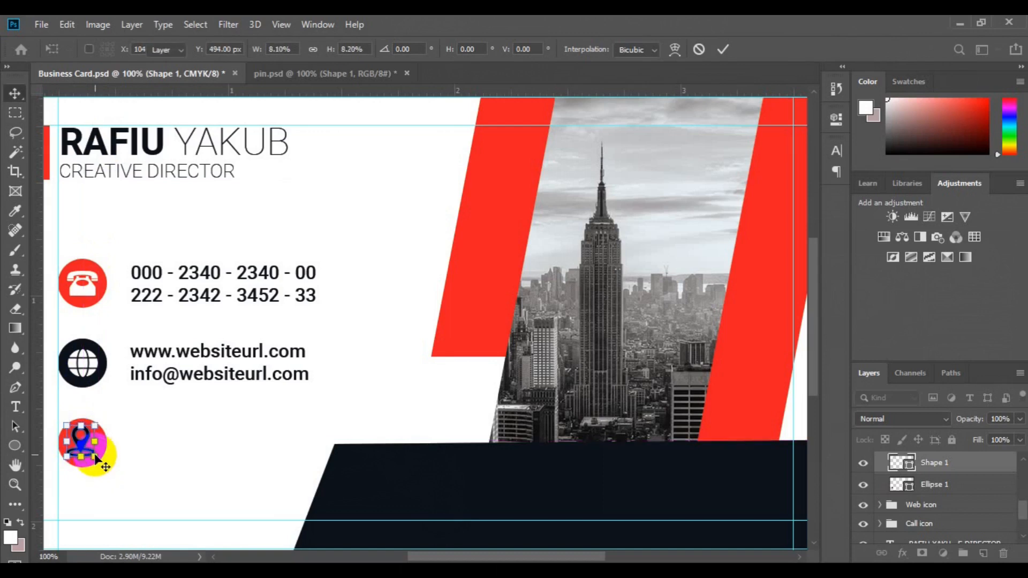
{"action": "left_click", "coordinate": [269, 444]}
Centre the pin horizontally on the circle and make its fill white
{"action": "left_click", "coordinate": [926, 484], "text": "shift"}
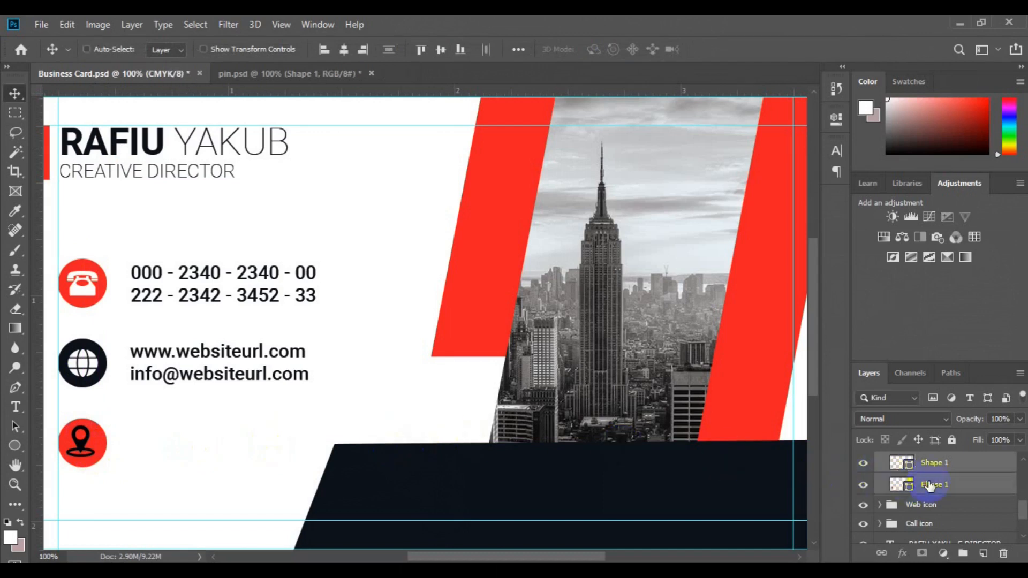
{"action": "left_click", "coordinate": [344, 49]}
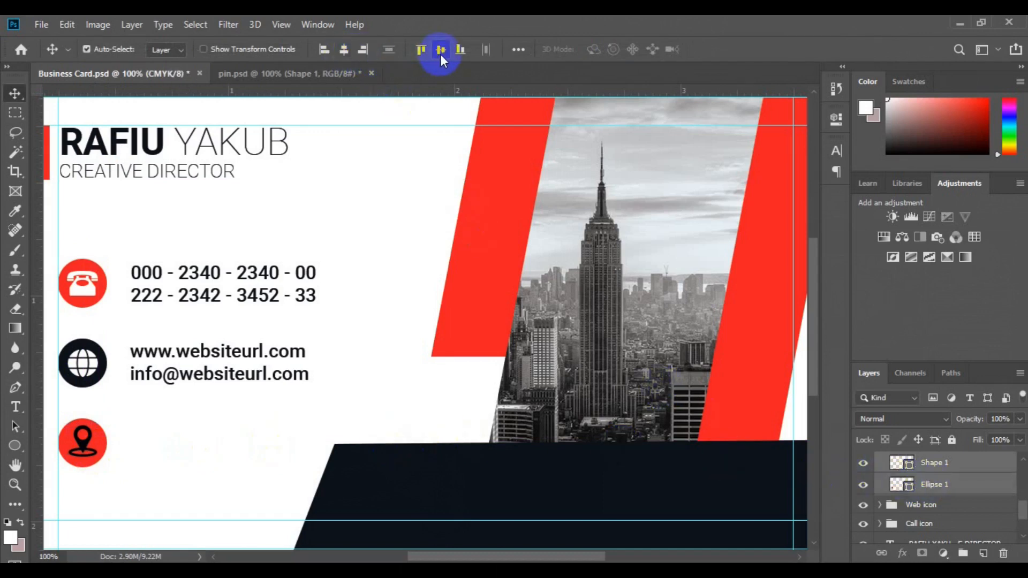
{"action": "left_click", "coordinate": [912, 469]}
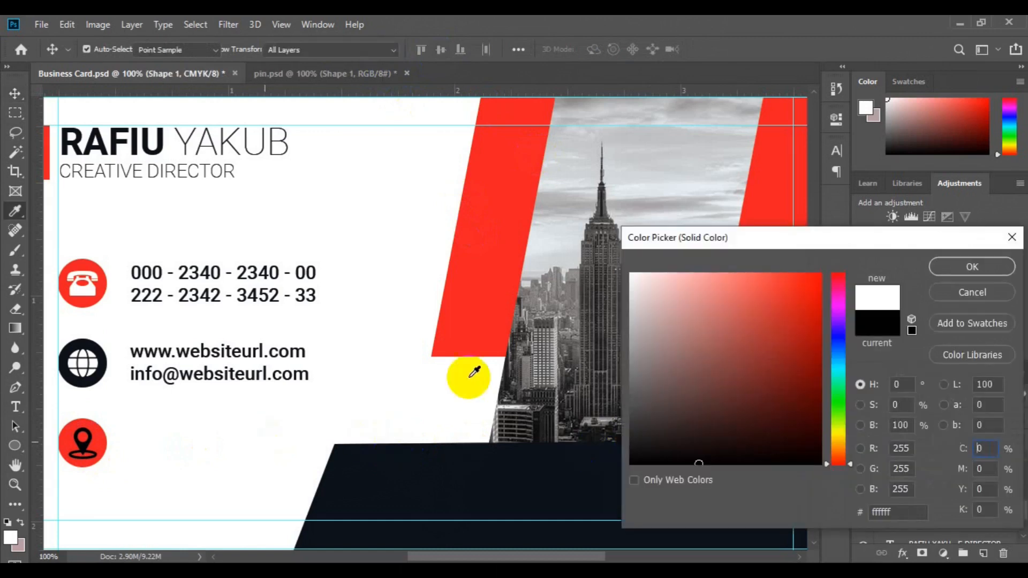
{"action": "left_click", "coordinate": [941, 265]}
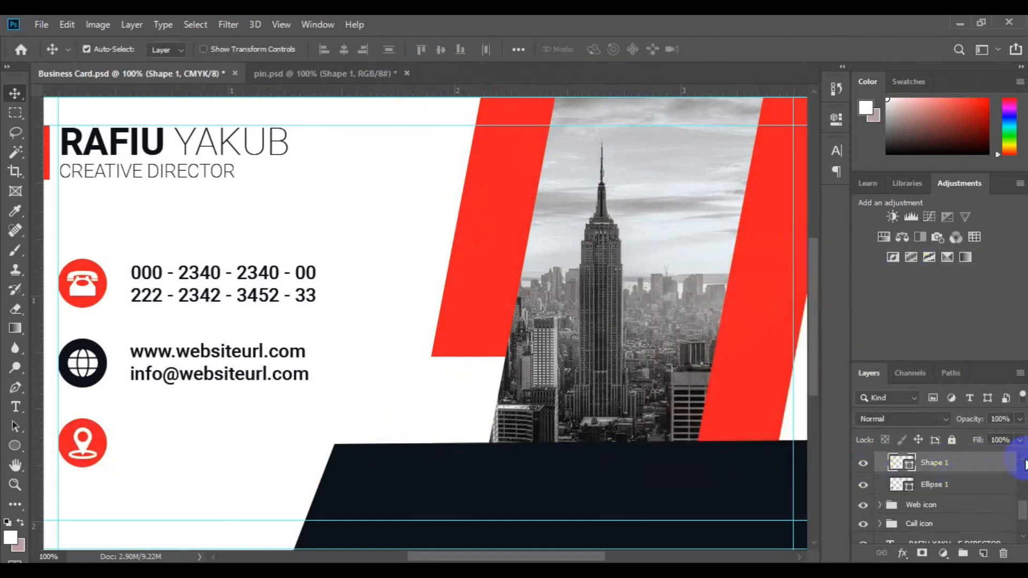
{"action": "left_click", "coordinate": [1022, 459]}
{"action": "left_click", "coordinate": [886, 465]}
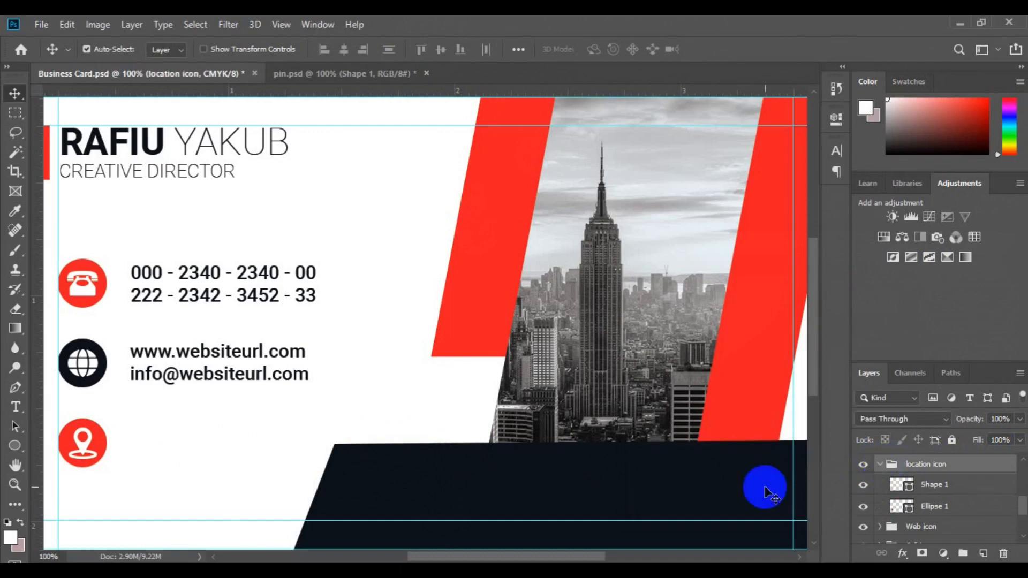
Copy the web text down beside the location icon and retype it as a two-line placeholder address
{"action": "left_click", "coordinate": [880, 465]}
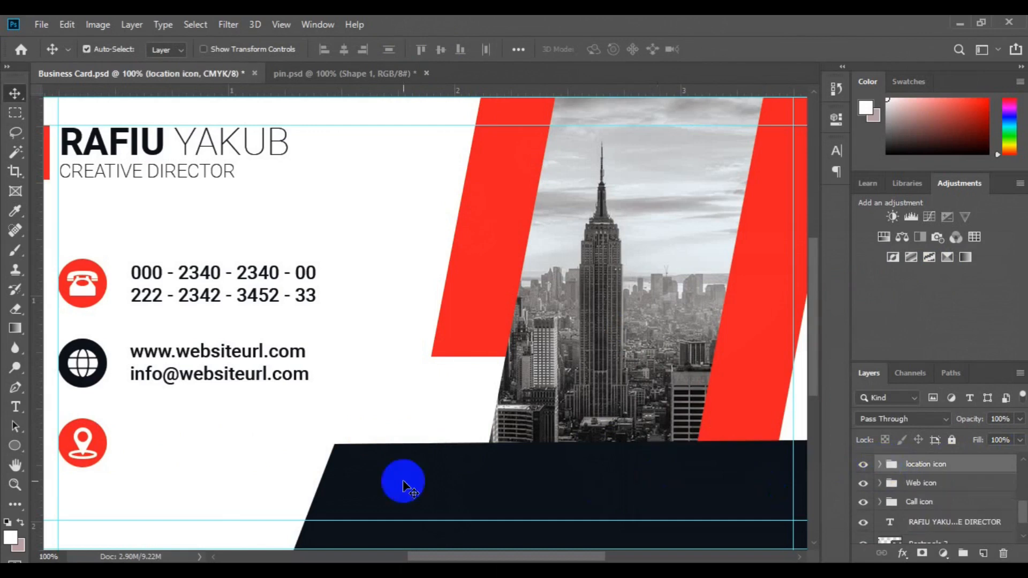
{"action": "left_click", "coordinate": [190, 375]}
{"action": "left_click_drag", "start_coordinate": [192, 375], "coordinate": [190, 457]}
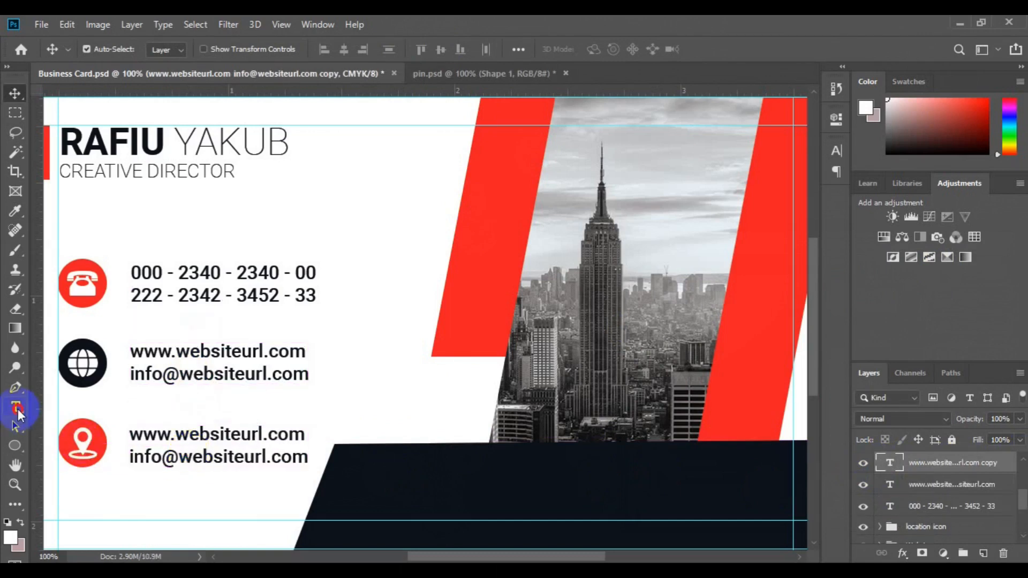
{"action": "left_click", "coordinate": [17, 411]}
{"action": "left_click", "coordinate": [139, 436]}
{"action": "key", "text": "ctrl+a"}
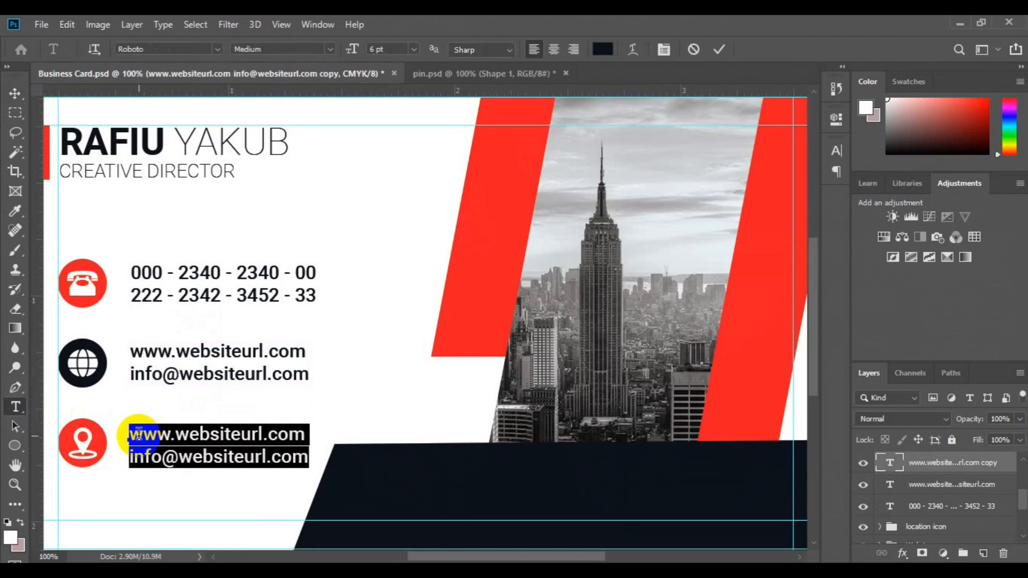
{"action": "left_click", "coordinate": [138, 435]}
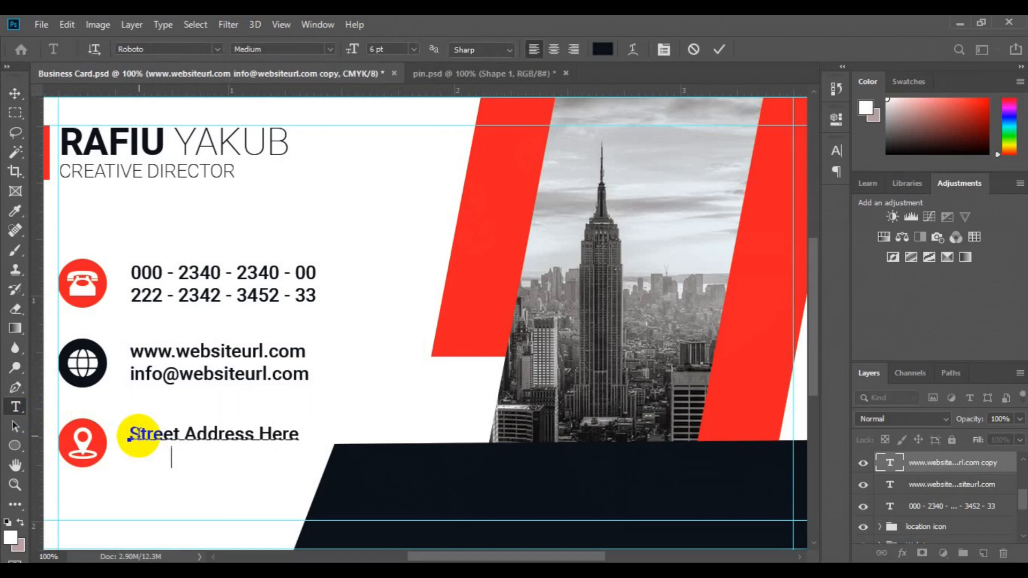
{"action": "type", "text": "New Jersey "}
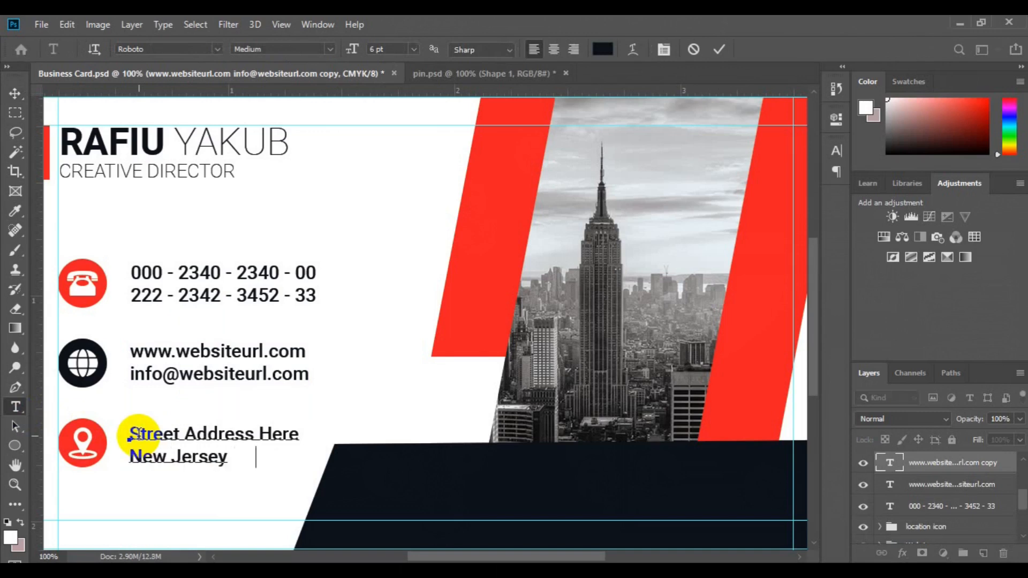
{"action": "type", "text": ", 0001."}
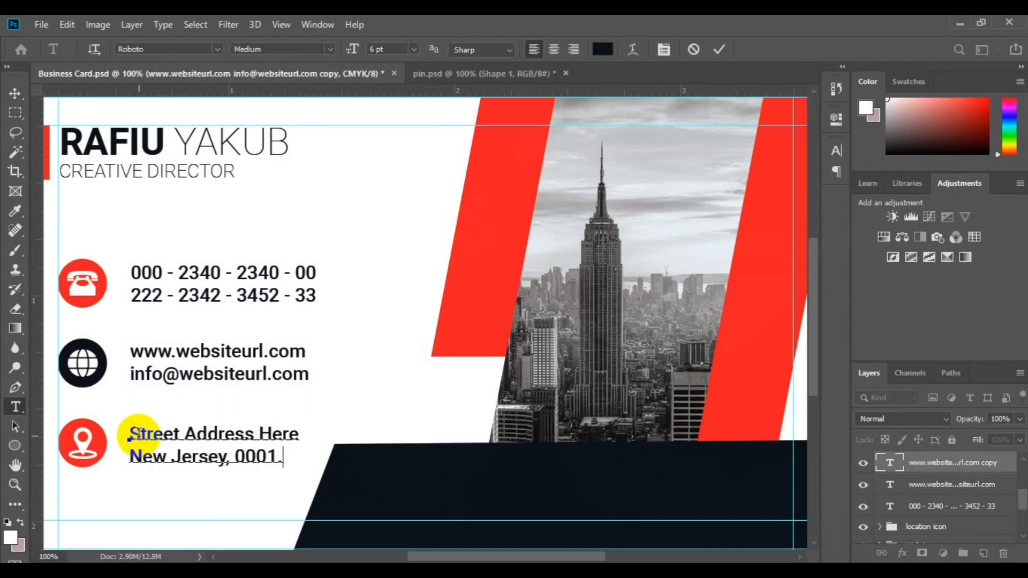
{"action": "left_click", "coordinate": [16, 99]}
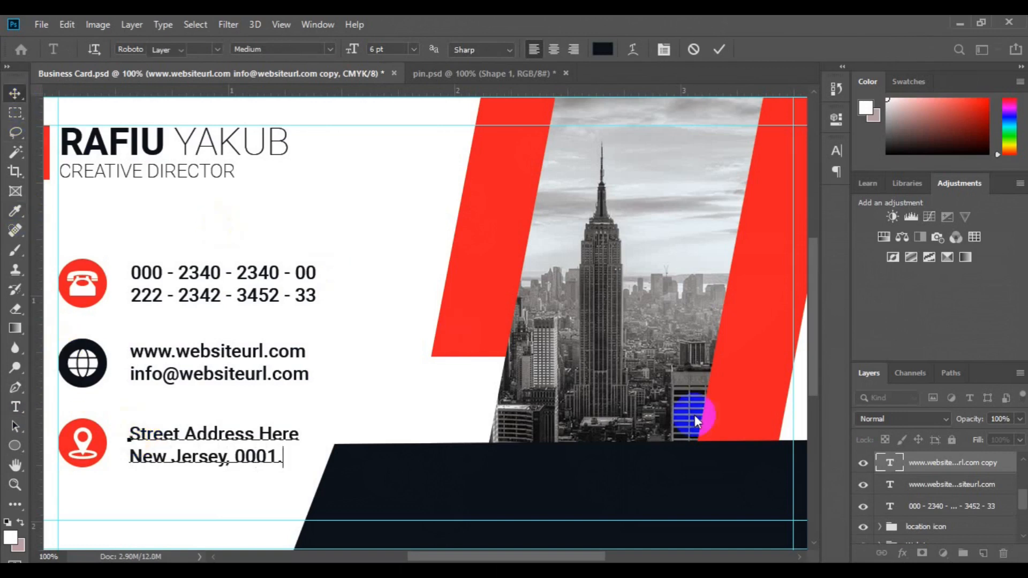
Vertically centre the address text on the location icon group
{"action": "left_click", "coordinate": [929, 529], "text": "ctrl"}
{"action": "left_click", "coordinate": [437, 52]}
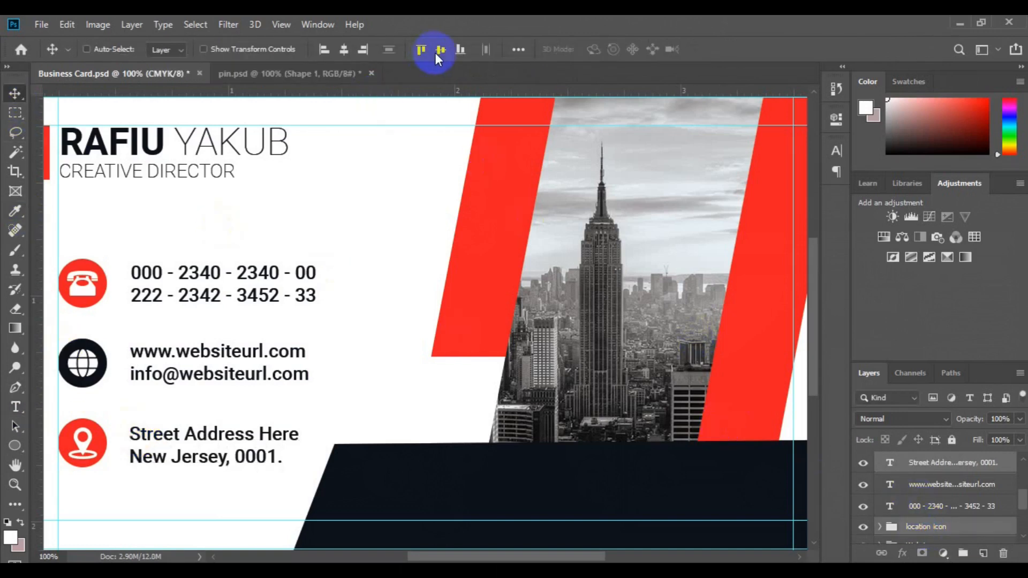
{"action": "left_click", "coordinate": [435, 54]}
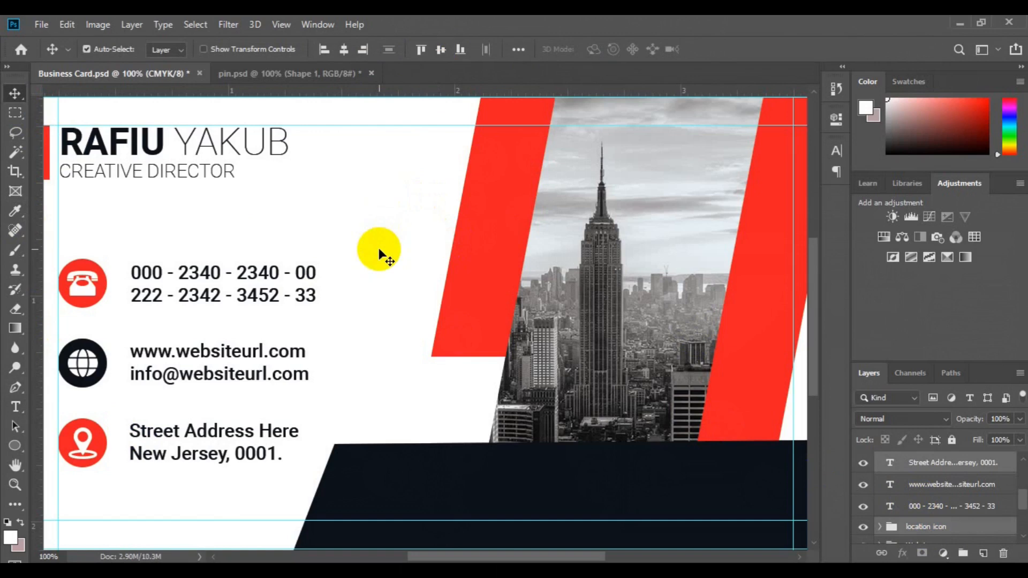
Group the three contact text layers and name the group 'contact details'
{"action": "key", "text": "ctrl+minus"}
{"action": "key", "text": "ctrl+minus"}
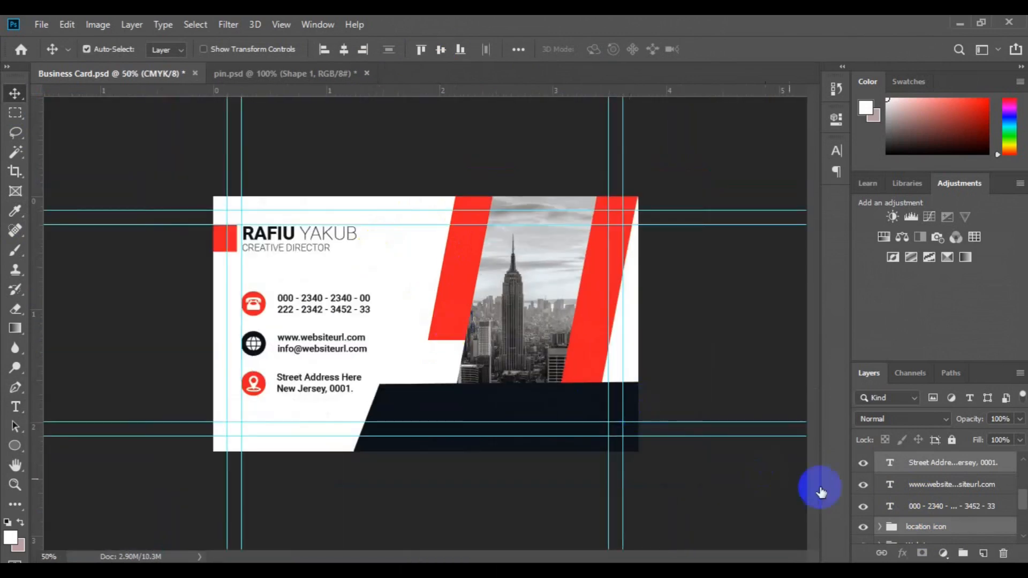
{"action": "left_click", "coordinate": [970, 509]}
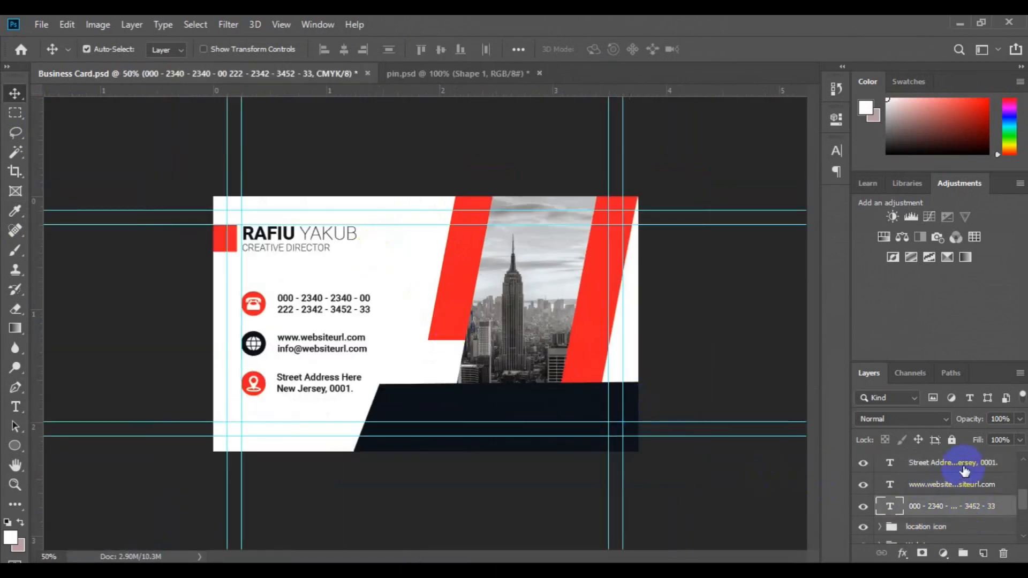
{"action": "left_click", "coordinate": [962, 466], "text": "shift"}
{"action": "key", "text": "ctrl+g"}
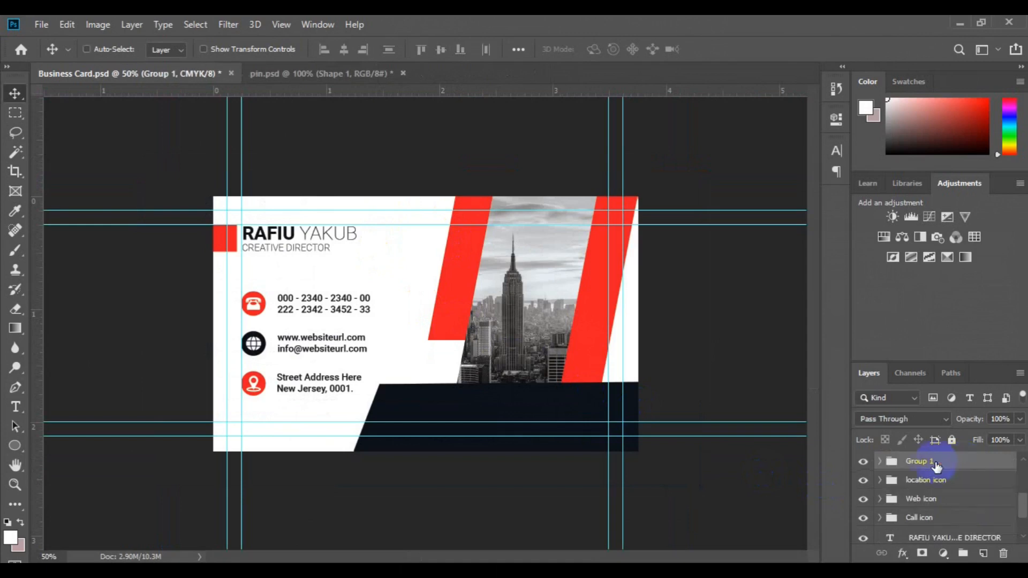
{"action": "double_click", "coordinate": [923, 461]}
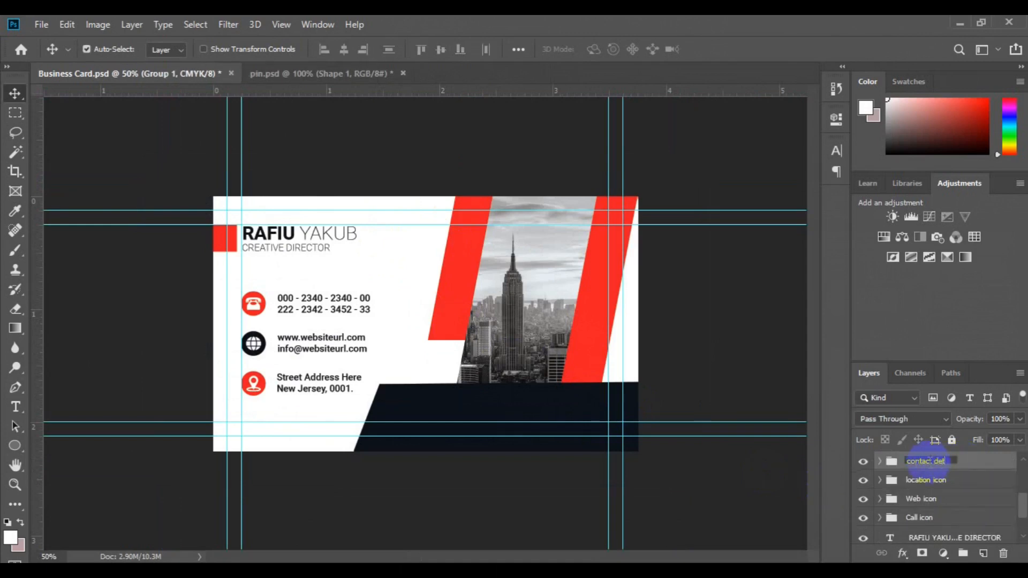
{"action": "type", "text": "contact details"}
{"action": "key", "text": "Return"}
Group the location, Web and Call icon groups as 'contact icon'
{"action": "left_click", "coordinate": [935, 480]}
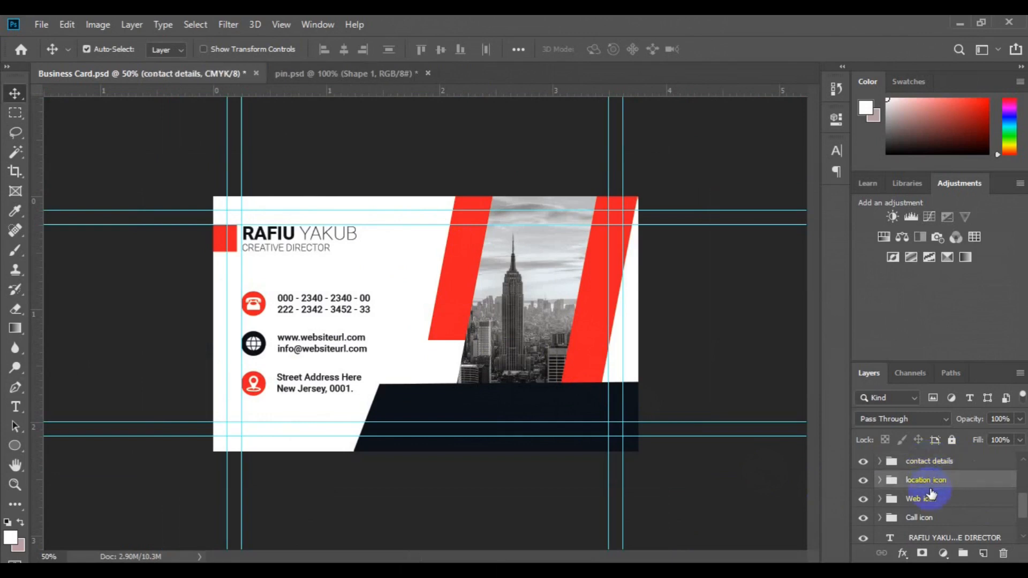
{"action": "left_click", "coordinate": [934, 517], "text": "shift"}
{"action": "key", "text": "ctrl+g"}
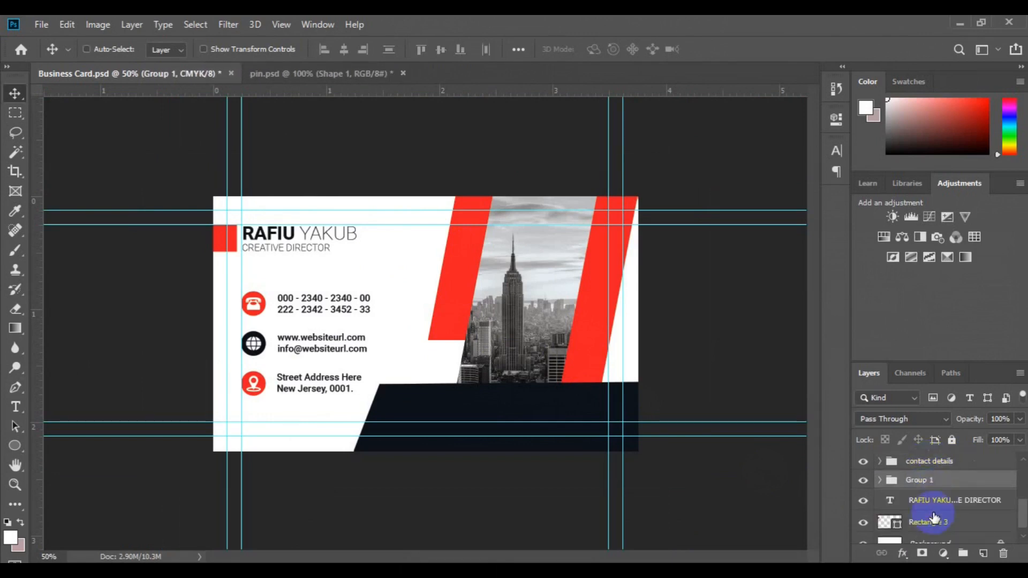
{"action": "double_click", "coordinate": [927, 485]}
{"action": "type", "text": "cont"}
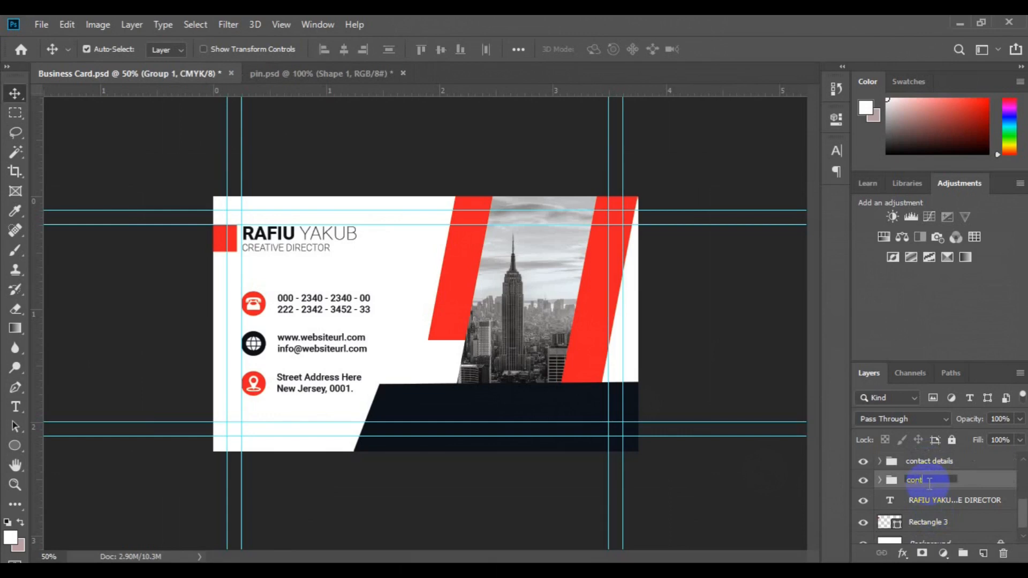
{"action": "key", "text": "Return"}
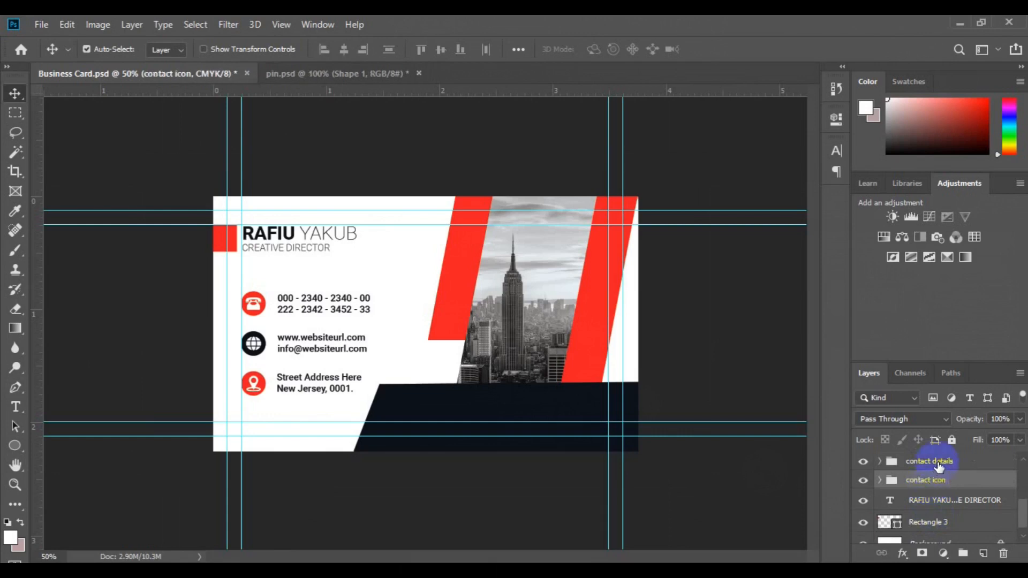
Align the contact icons and texts on vertical centres, nudge the block up, and group them
{"action": "left_click", "coordinate": [934, 461], "text": "shift"}
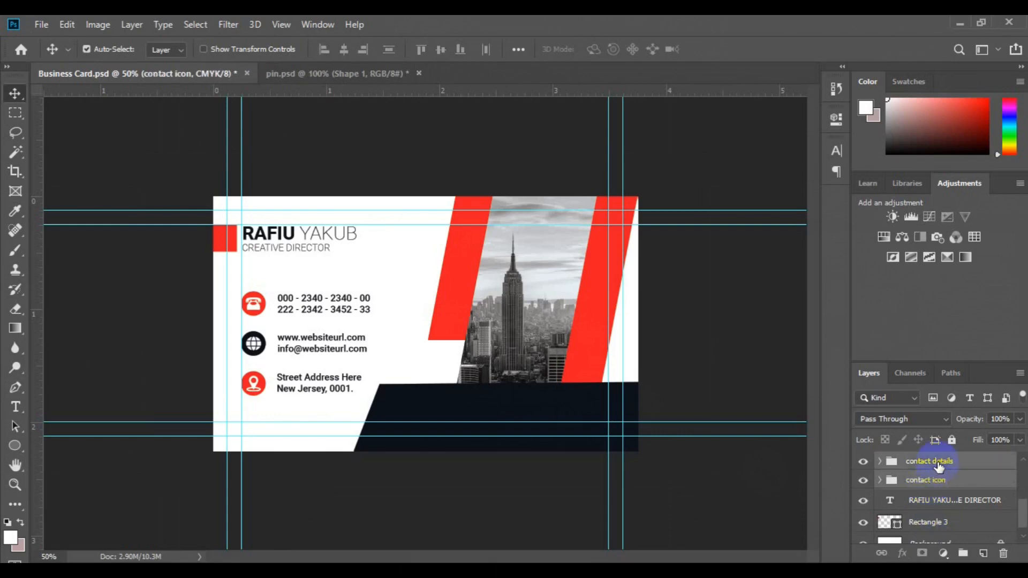
{"action": "left_click", "coordinate": [441, 51]}
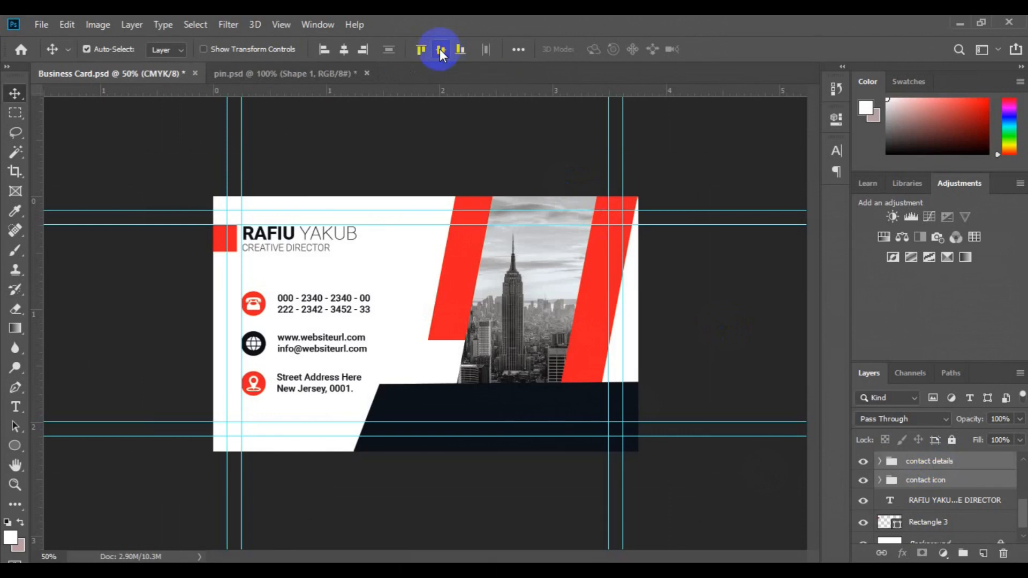
{"action": "key", "text": "ctrl+t"}
{"action": "left_click_drag", "start_coordinate": [321, 344], "coordinate": [328, 326]}
{"action": "key", "text": "Return"}
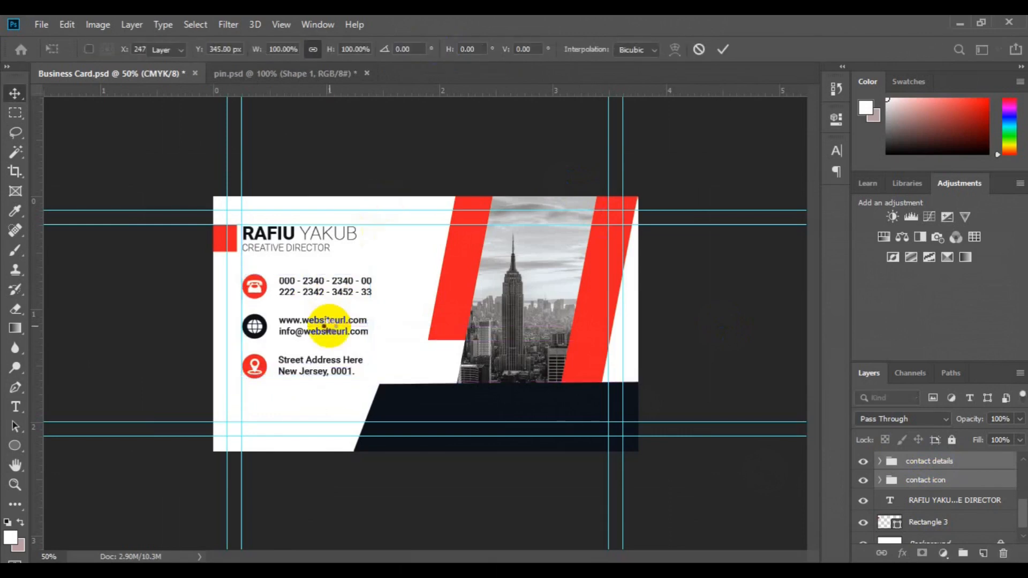
{"action": "key", "text": "ctrl+g"}
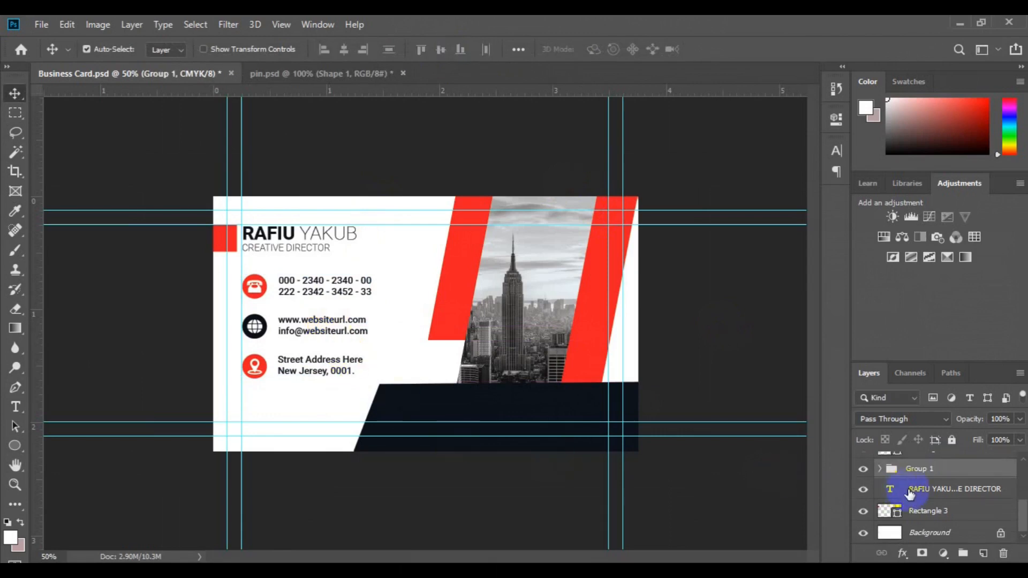
{"action": "left_click", "coordinate": [910, 491], "text": "shift"}
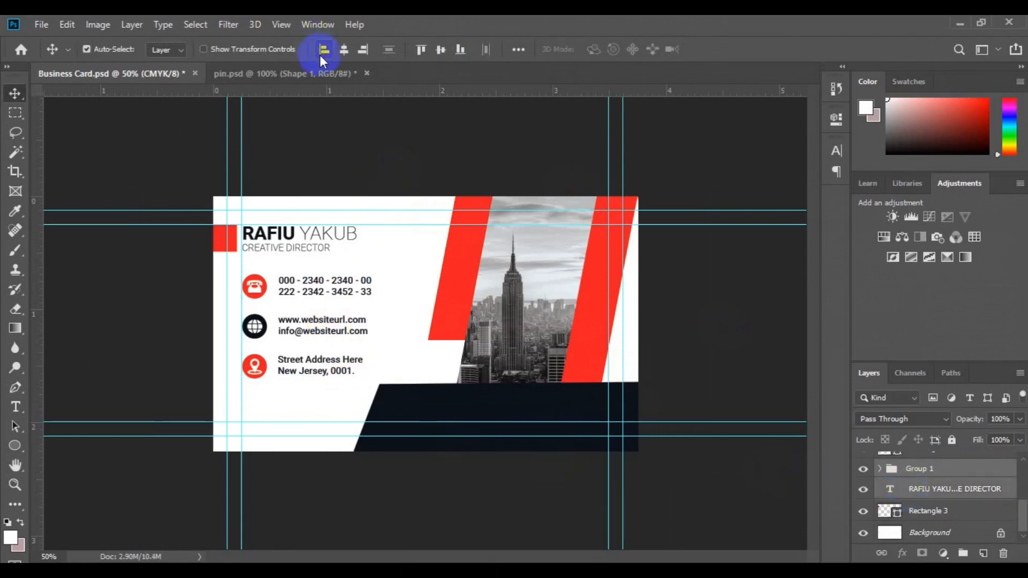